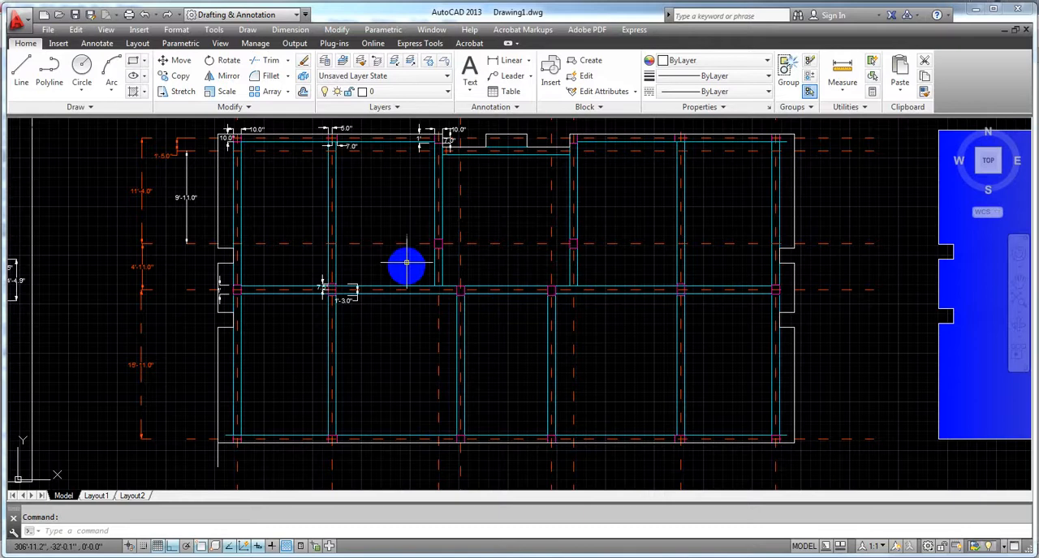
# Step: Examine the structural floor plan for the column sizes and their offsets from the grid lines along the upper edge and middle row
pyautogui.moveTo(406, 262); pyautogui.dragTo(390, 292, button='middle')
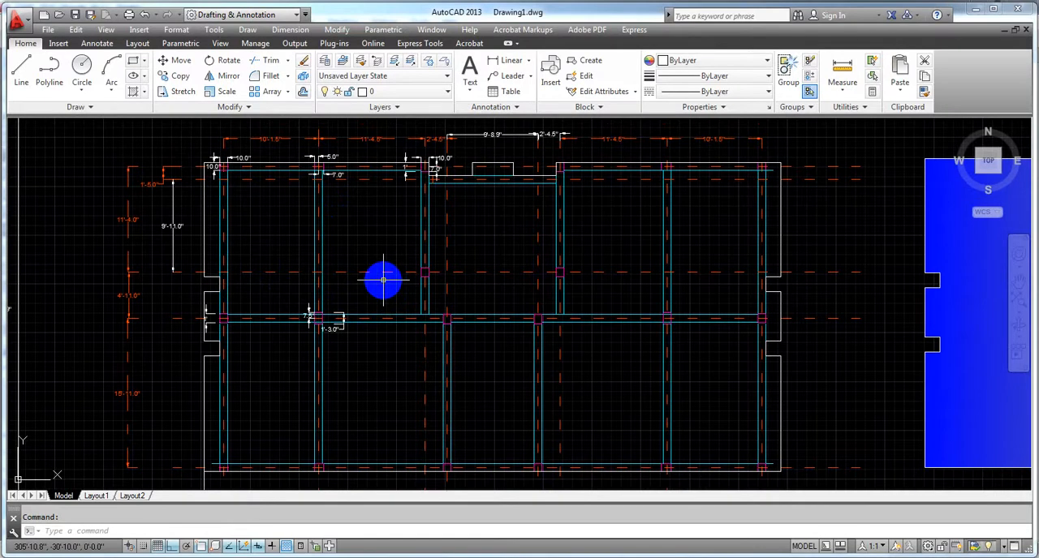
pyautogui.moveTo(390, 272)
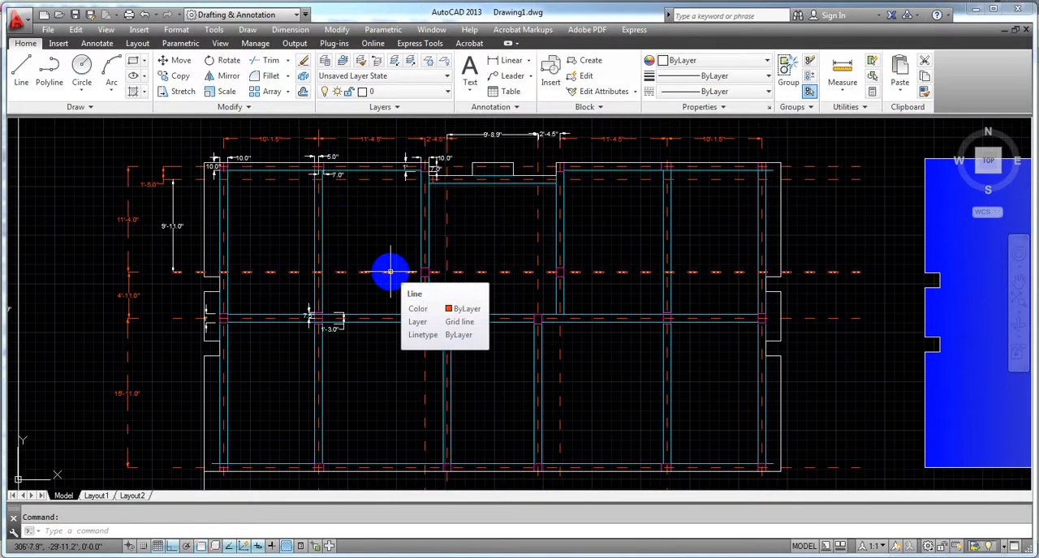
pyautogui.moveTo(378, 395); pyautogui.dragTo(380, 395, button='middle')
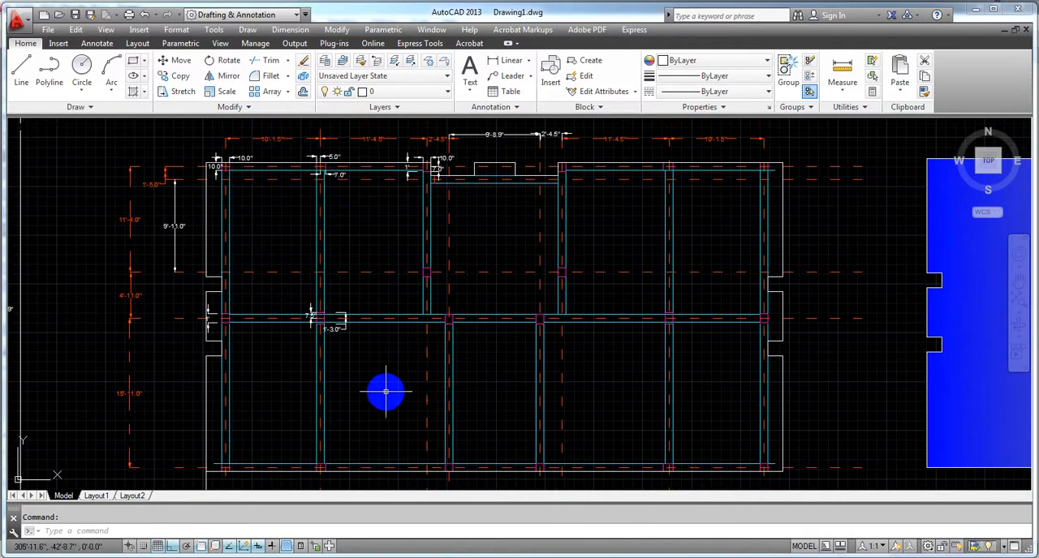
pyautogui.moveTo(382, 390); pyautogui.dragTo(385, 389, button='middle')
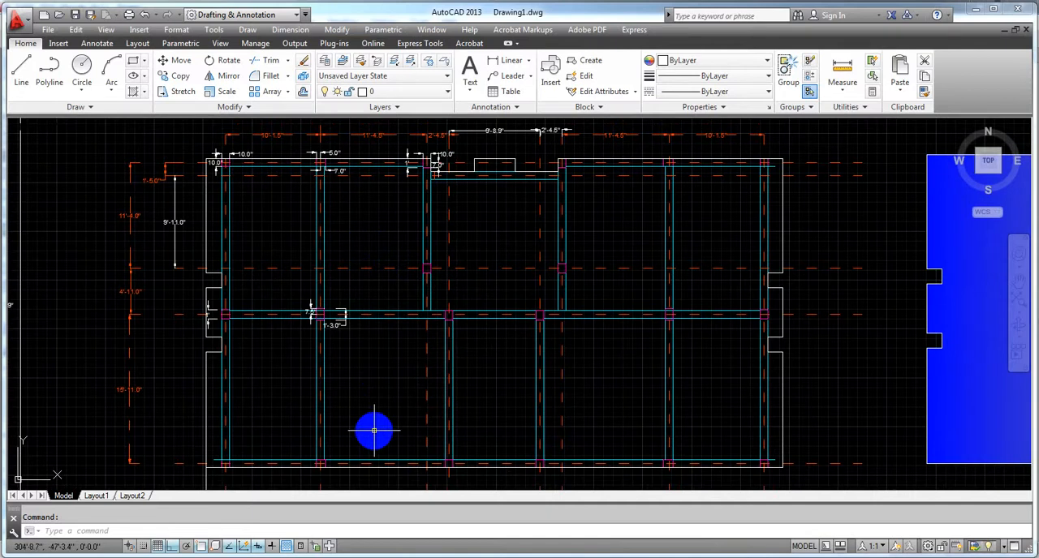
pyautogui.moveTo(379, 379); pyautogui.dragTo(376, 375, button='middle')
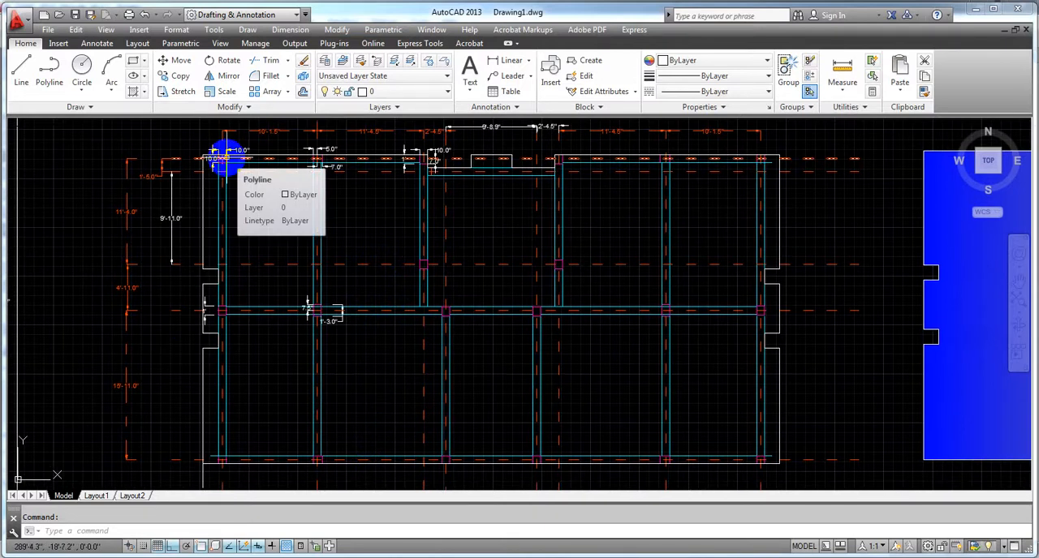
pyautogui.scroll(8, 220, 162)
pyautogui.scroll(-3, 268, 187)
pyautogui.scroll(-3, 301, 280)
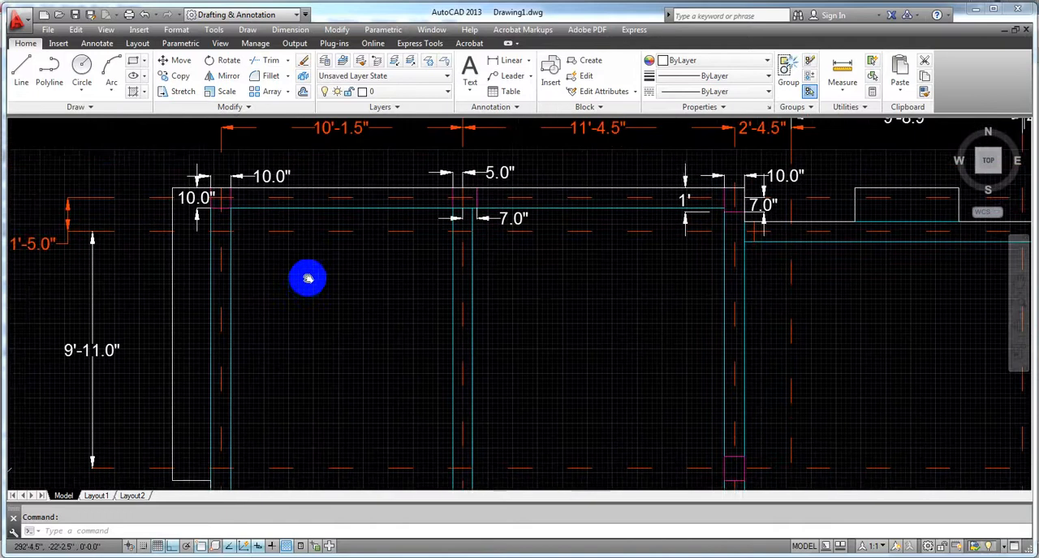
pyautogui.scroll(7, 207, 207)
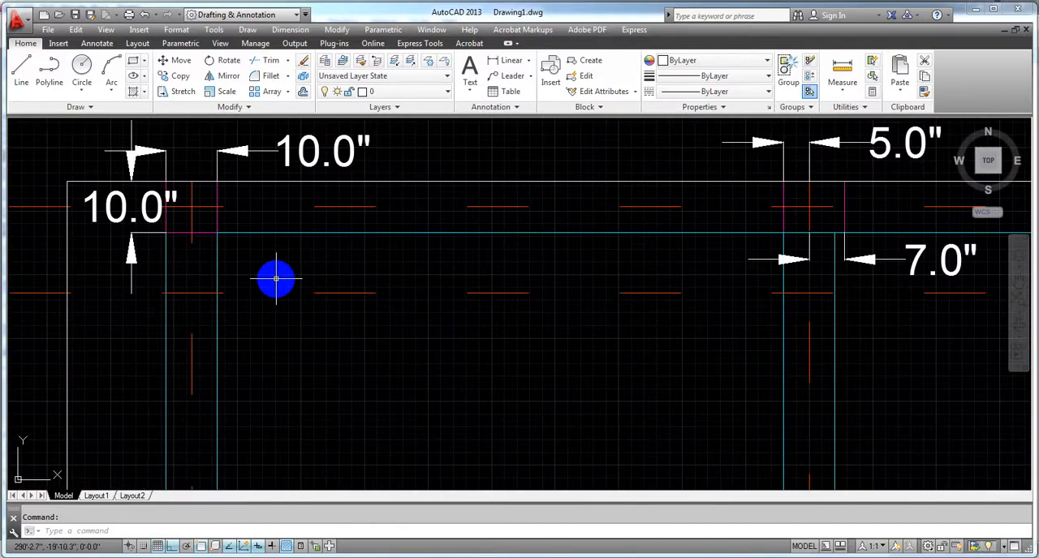
pyautogui.scroll(-2, 276, 280)
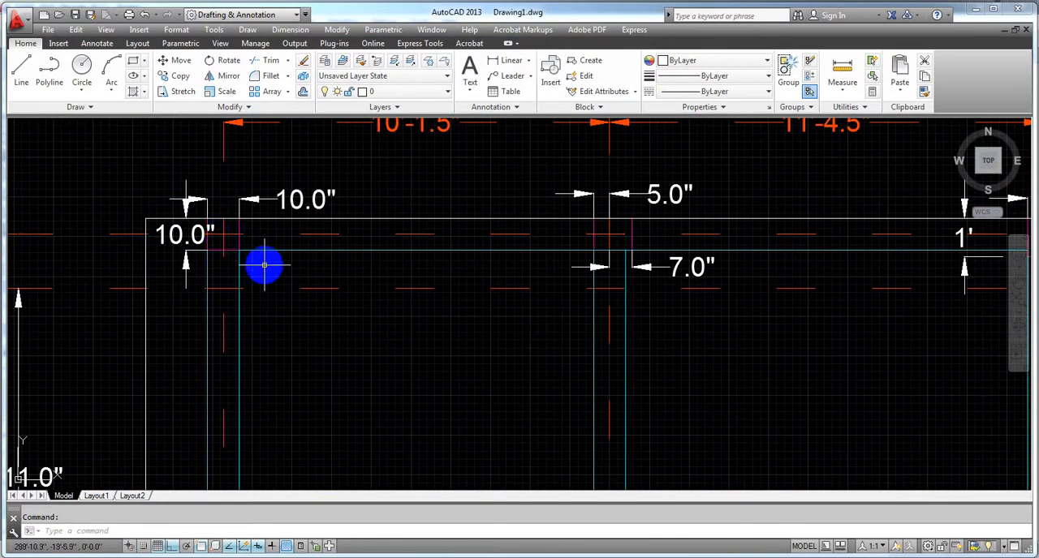
pyautogui.scroll(-4, 265, 265)
pyautogui.moveTo(303, 322)
pyautogui.mouseDown(button='middle')
pyautogui.moveTo(278, 246)
pyautogui.moveTo(277, 190)
pyautogui.moveTo(297, 156)
pyautogui.mouseUp(button='middle')
pyautogui.scroll(4, 249, 192)
pyautogui.moveTo(265, 355)
pyautogui.mouseDown(button='middle')
pyautogui.moveTo(285, 327)
pyautogui.moveTo(314, 231)
pyautogui.mouseUp(button='middle')
pyautogui.scroll(-4, 313, 232)
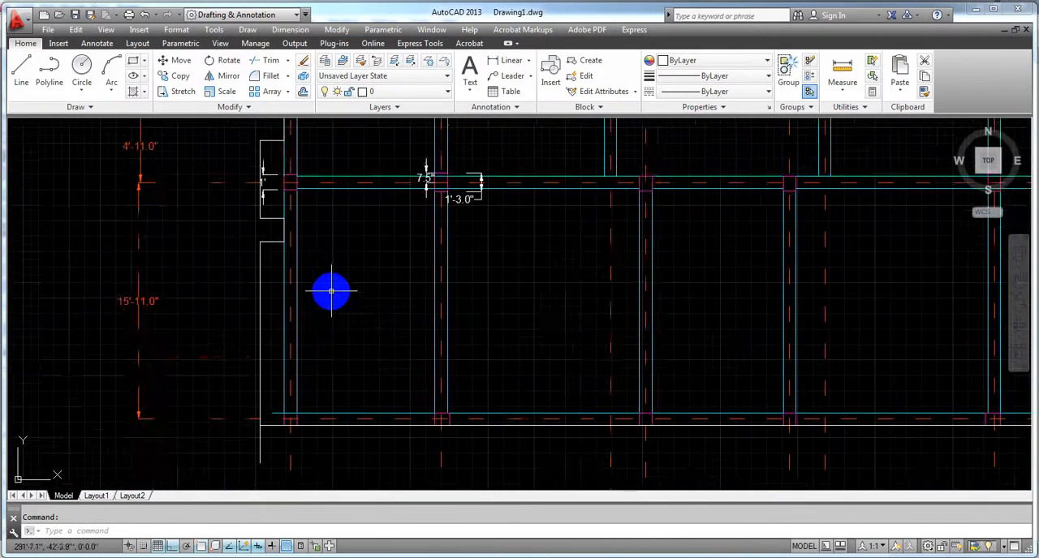
pyautogui.scroll(1, 328, 281)
pyautogui.scroll(-3, 333, 262)
pyautogui.scroll(-2, 167, 436)
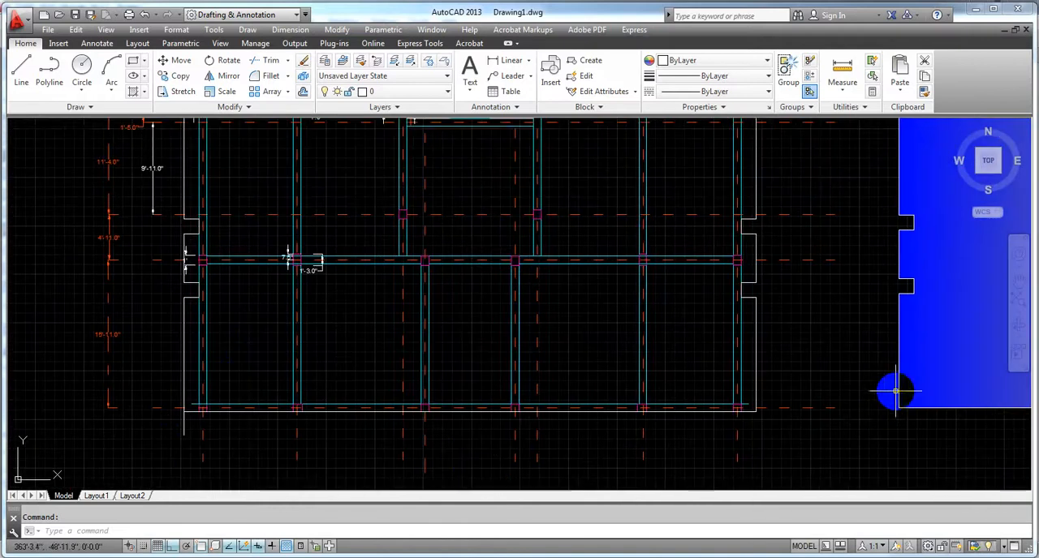
# Step: Inspect the placement of the remaining columns relative to the grid lines in the lower, middle and central bays
pyautogui.moveTo(793, 203)
pyautogui.mouseDown(button='middle')
pyautogui.moveTo(792, 333)
pyautogui.moveTo(788, 210)
pyautogui.mouseUp(button='middle')
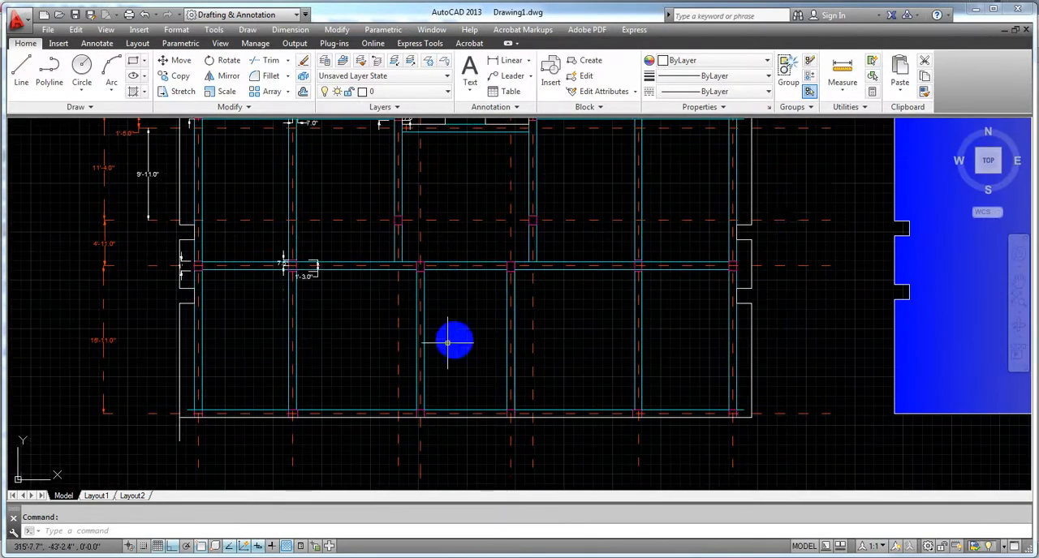
pyautogui.scroll(2, 447, 343)
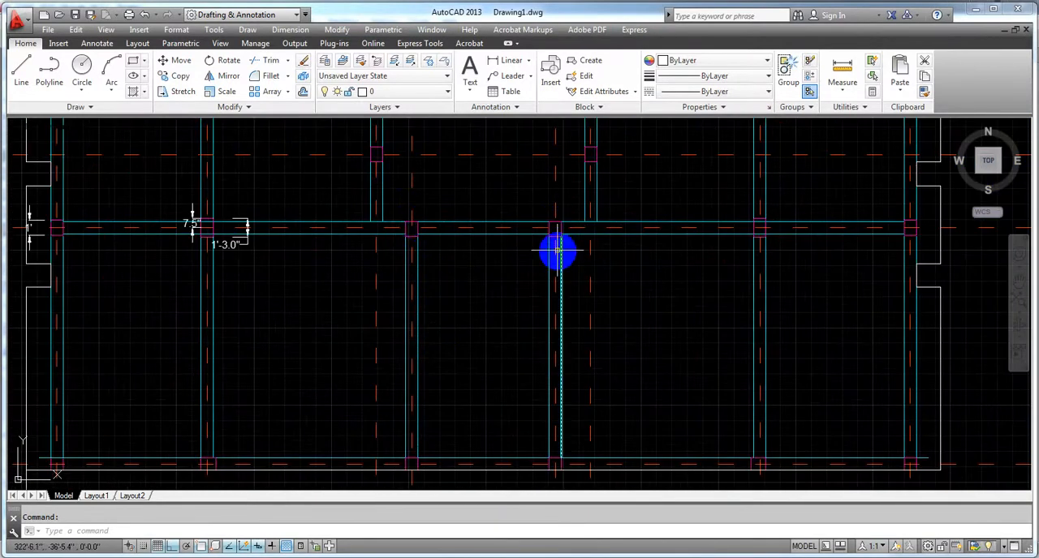
pyautogui.scroll(2, 422, 237)
pyautogui.moveTo(447, 409); pyautogui.dragTo(453, 282, button='middle')
pyautogui.moveTo(472, 382); pyautogui.dragTo(462, 266, button='middle')
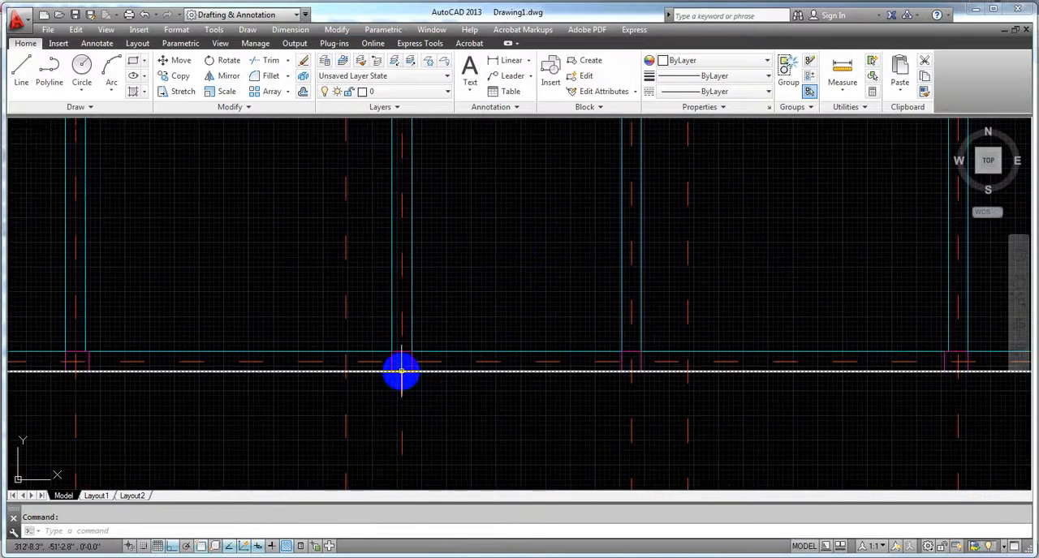
pyautogui.scroll(-2, 577, 310)
pyautogui.moveTo(562, 262); pyautogui.dragTo(547, 507, button='middle')
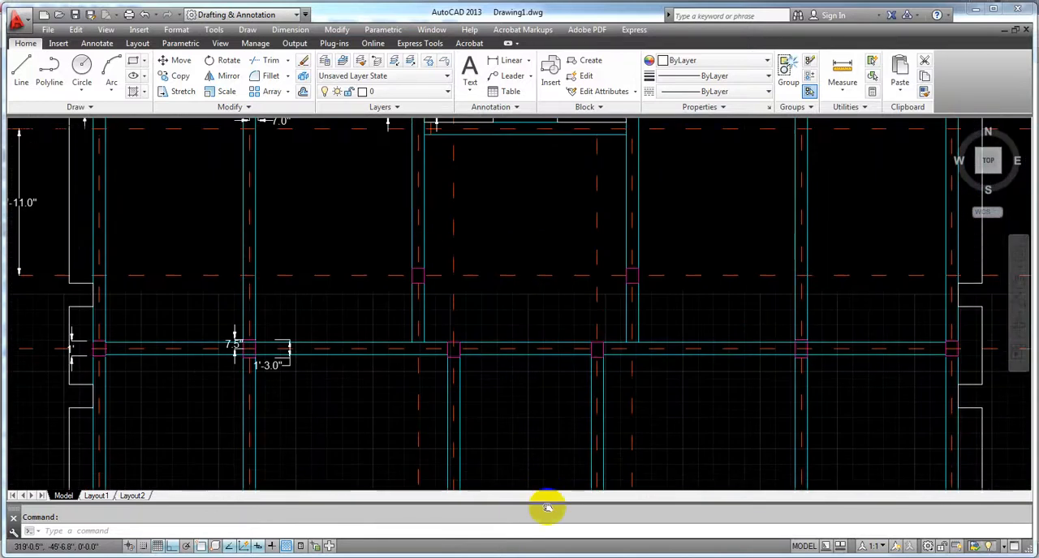
pyautogui.moveTo(499, 180); pyautogui.dragTo(487, 214, button='middle')
pyautogui.scroll(2, 407, 314)
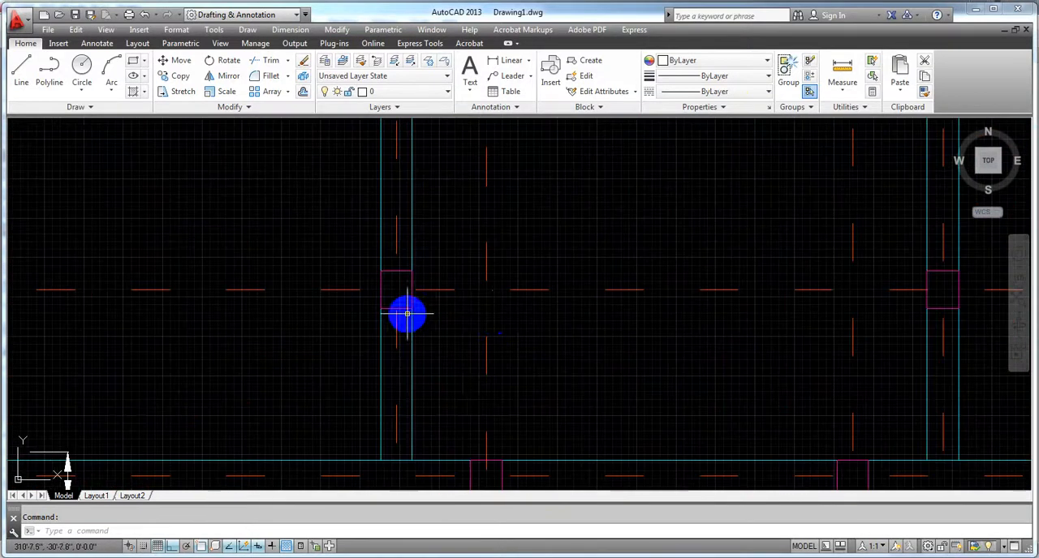
pyautogui.scroll(-2, 533, 320)
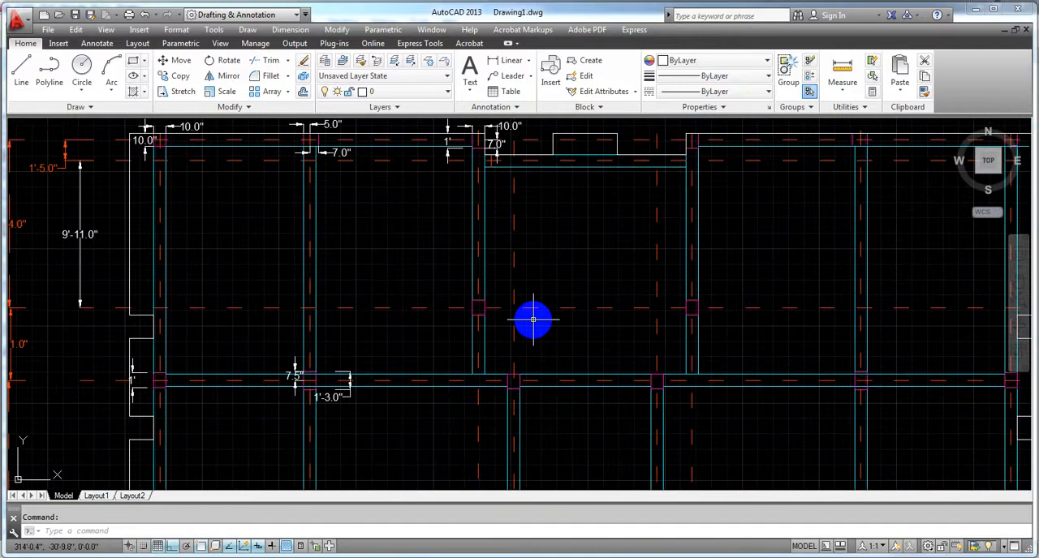
pyautogui.scroll(-2, 529, 317)
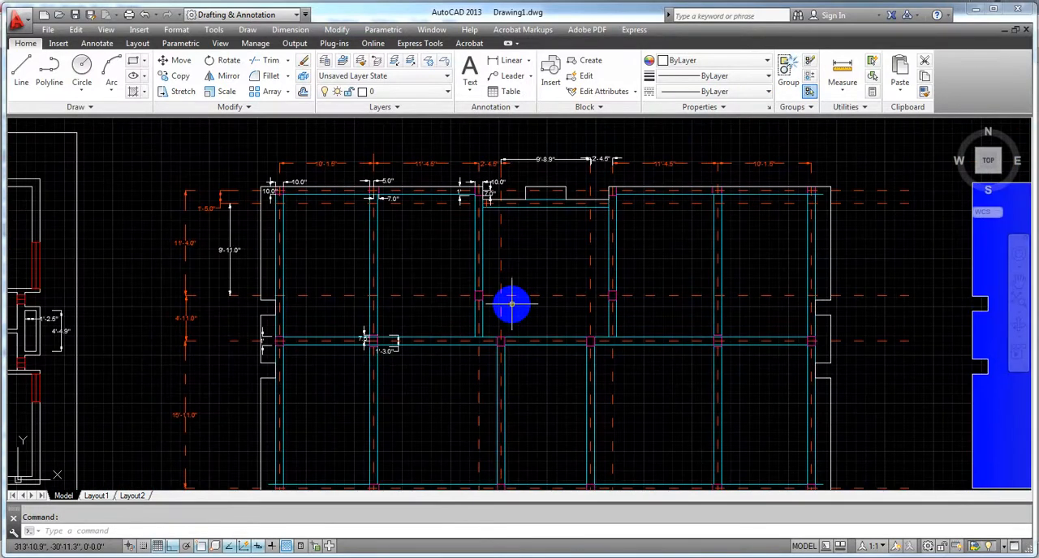
pyautogui.moveTo(511, 303); pyautogui.dragTo(507, 215, button='middle')
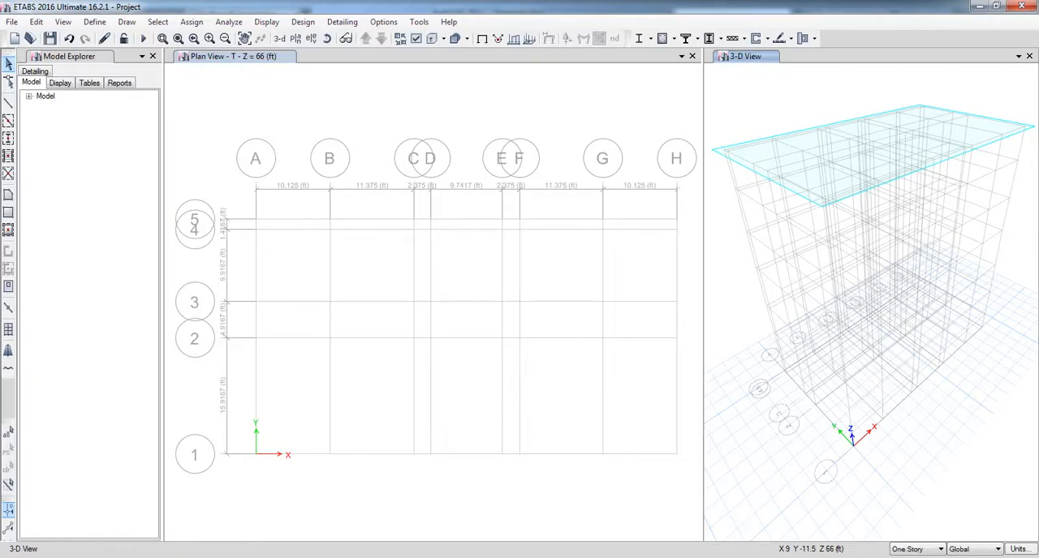
# Step: Switch to ETABS, widen the plan view window and set it to the GF story level, keeping the 3-D view in the second window
pyautogui.moveTo(351, 378); pyautogui.dragTo(338, 361, button='middle')
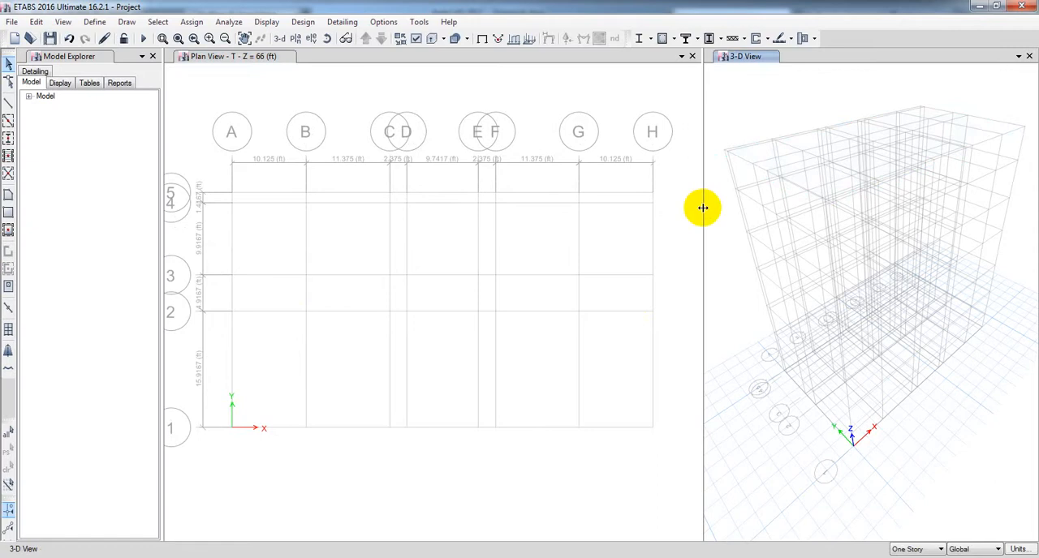
pyautogui.moveTo(701, 207); pyautogui.dragTo(717, 210)
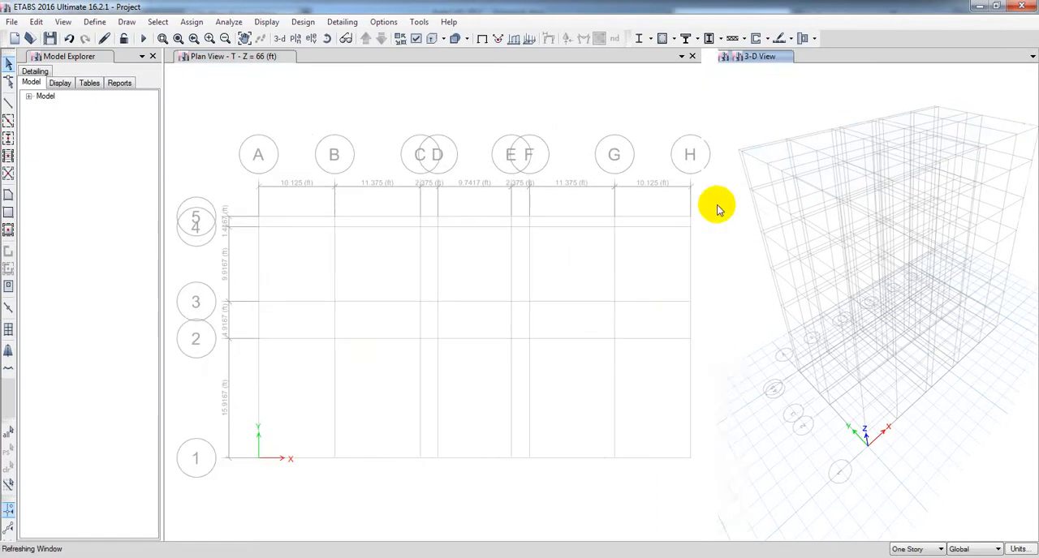
pyautogui.click(295, 38)
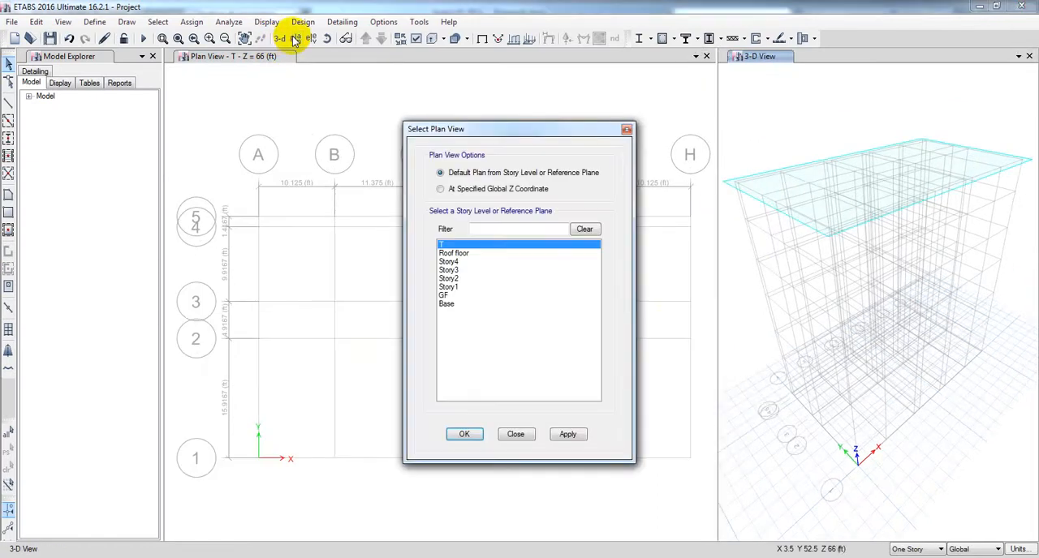
pyautogui.click(445, 296)
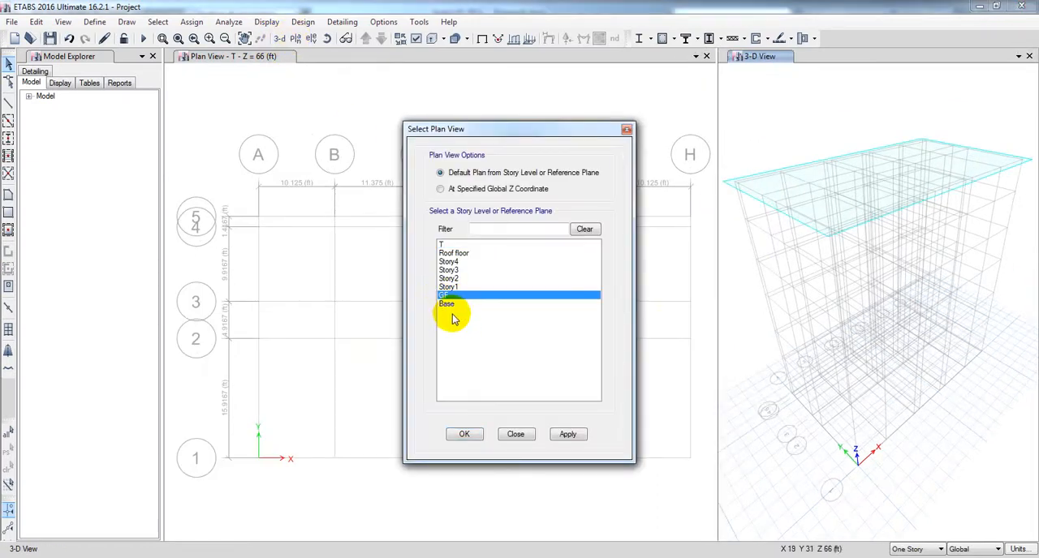
pyautogui.click(566, 435)
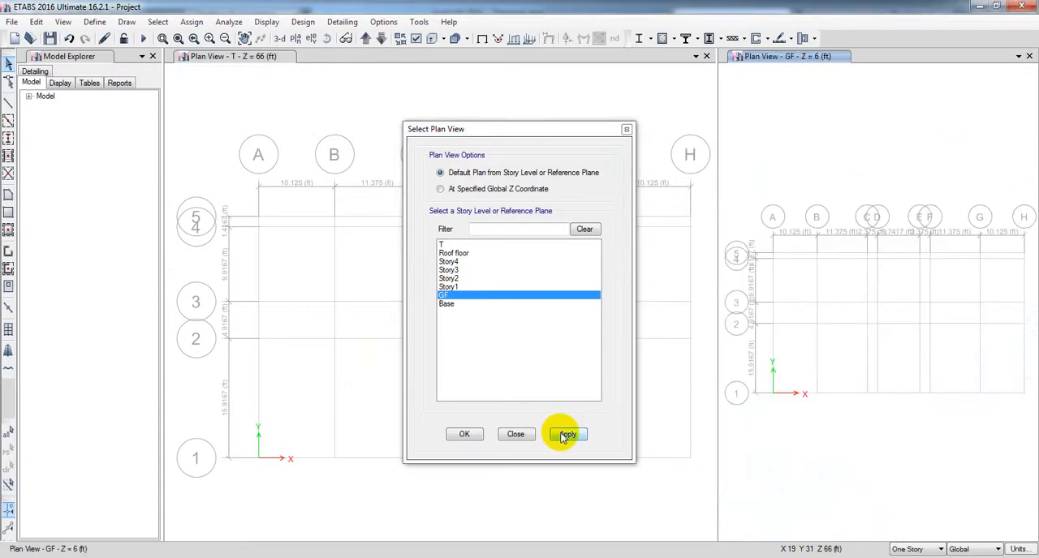
pyautogui.click(284, 40)
pyautogui.click(317, 125)
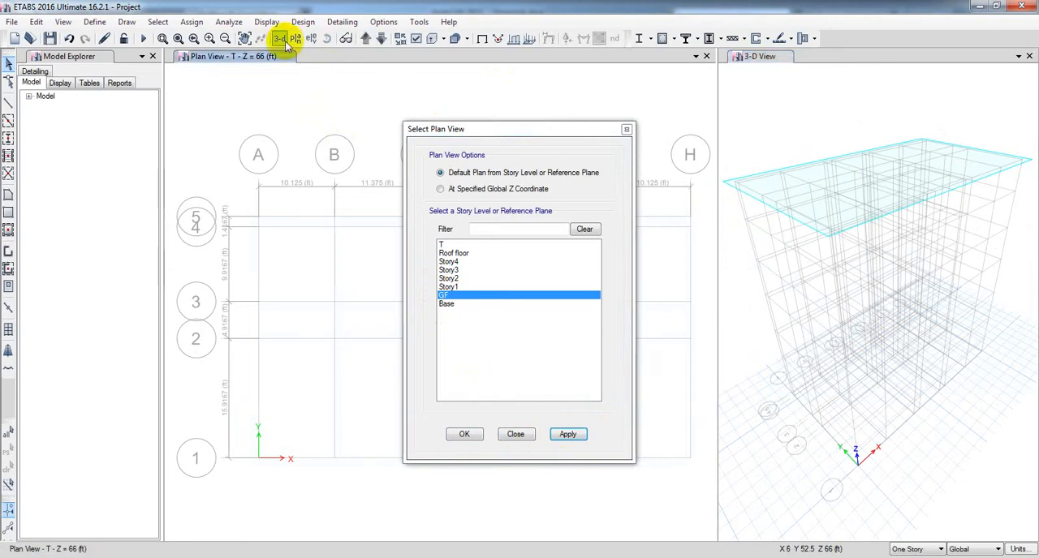
pyautogui.click(567, 434)
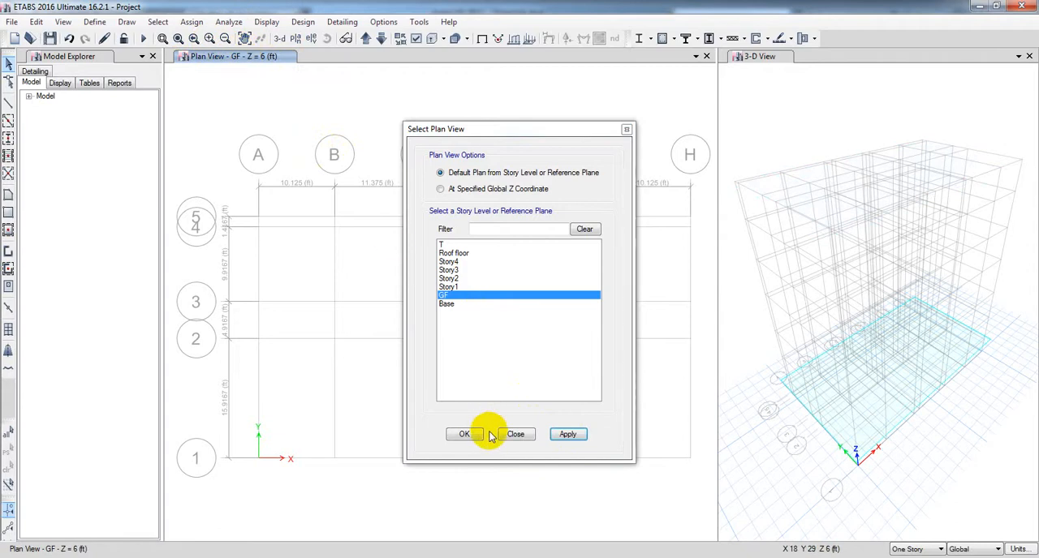
pyautogui.click(463, 434)
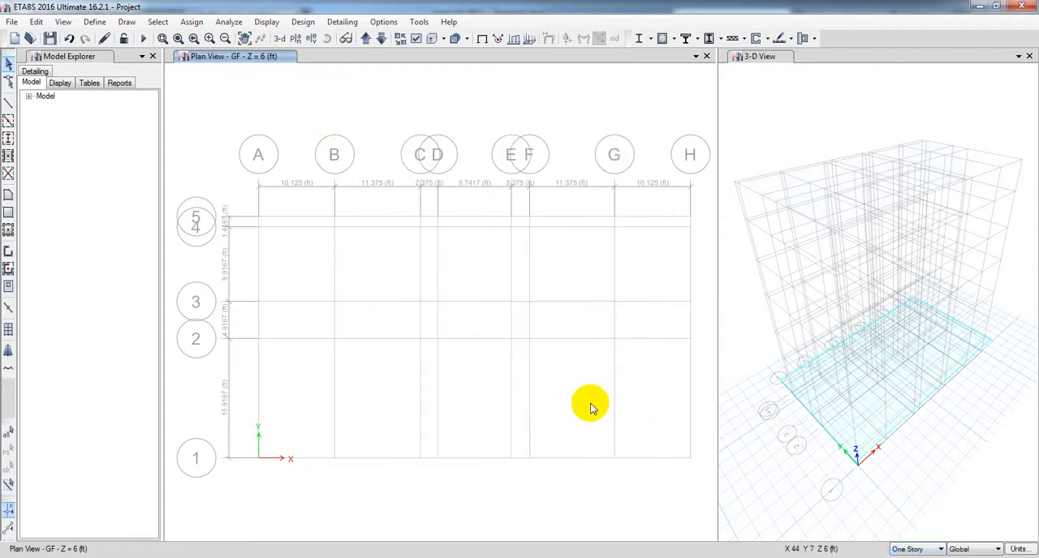
# Step: Start Quick Draw Columns with section property C (10x10) and Continuous moment release
pyautogui.moveTo(355, 394); pyautogui.dragTo(326, 375, button='middle')
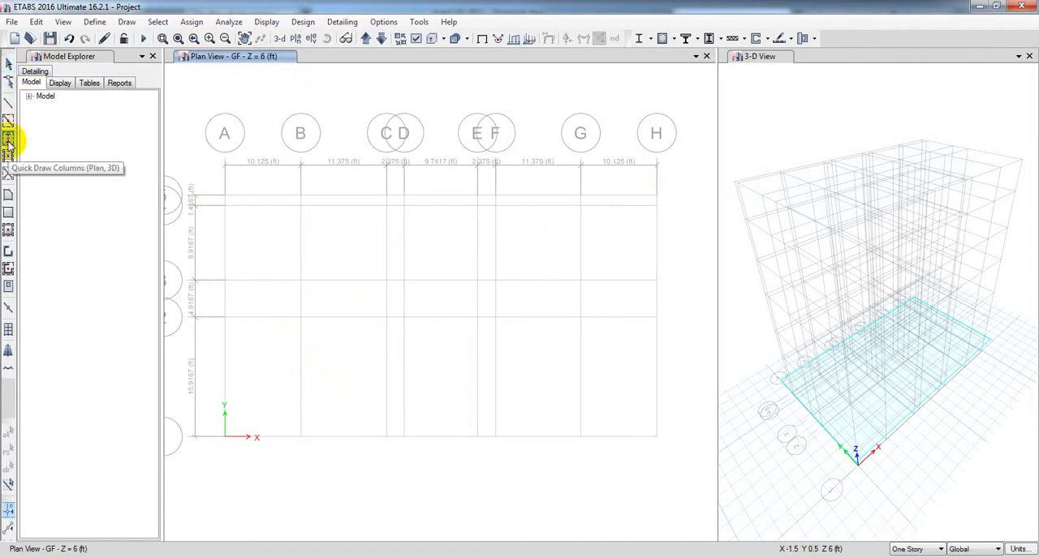
pyautogui.click(9, 141)
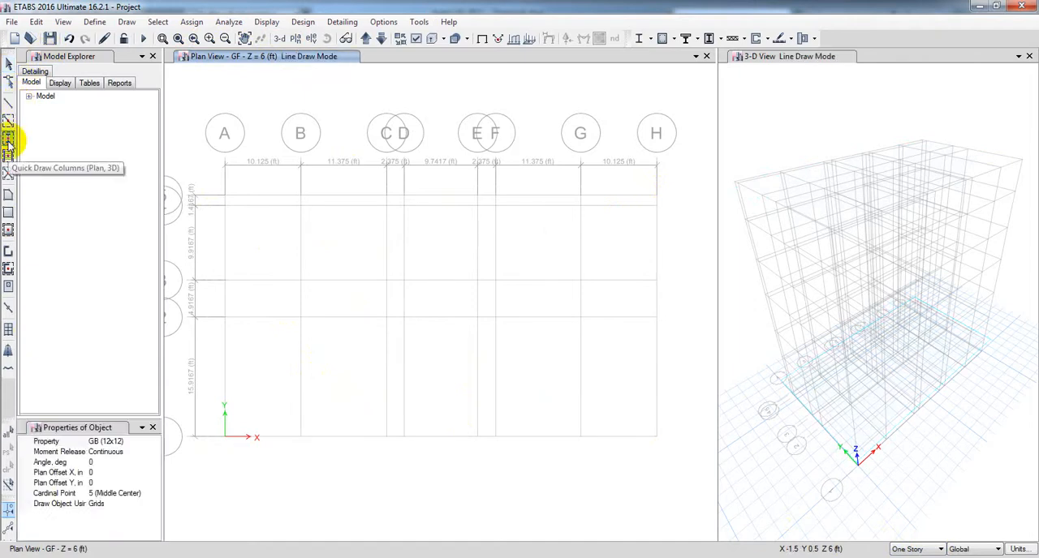
pyautogui.click(154, 441)
pyautogui.click(155, 442)
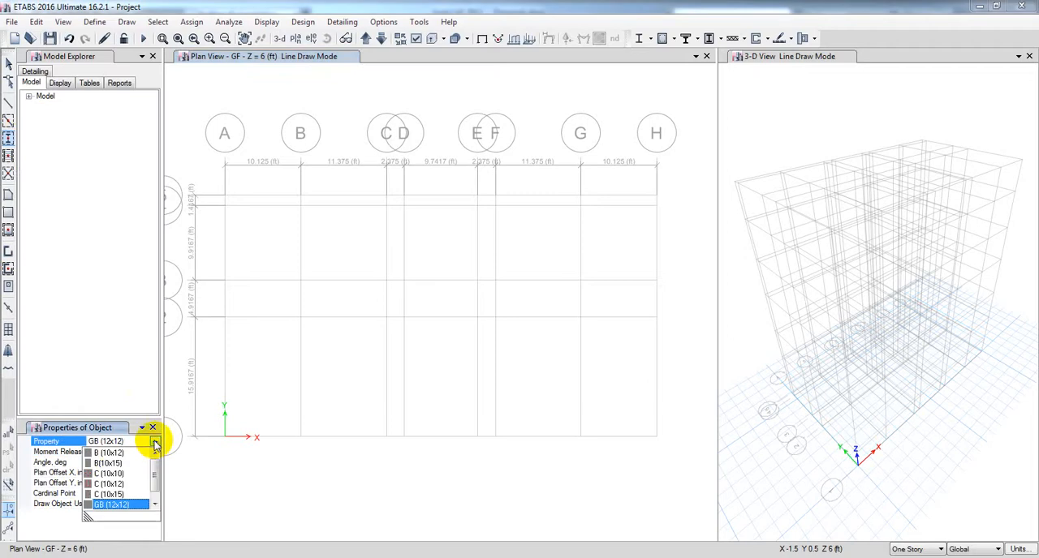
pyautogui.click(122, 475)
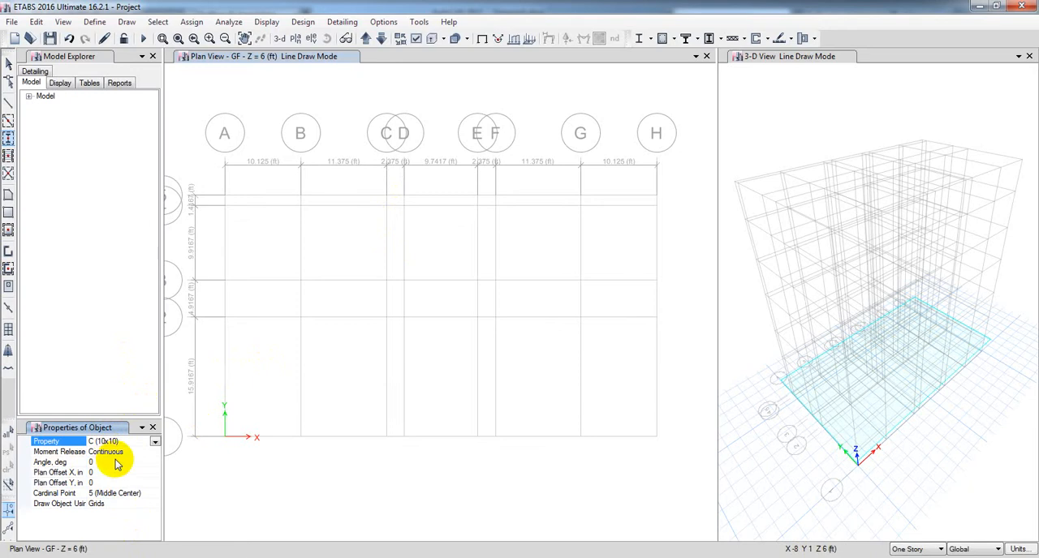
pyautogui.click(148, 452)
pyautogui.click(155, 452)
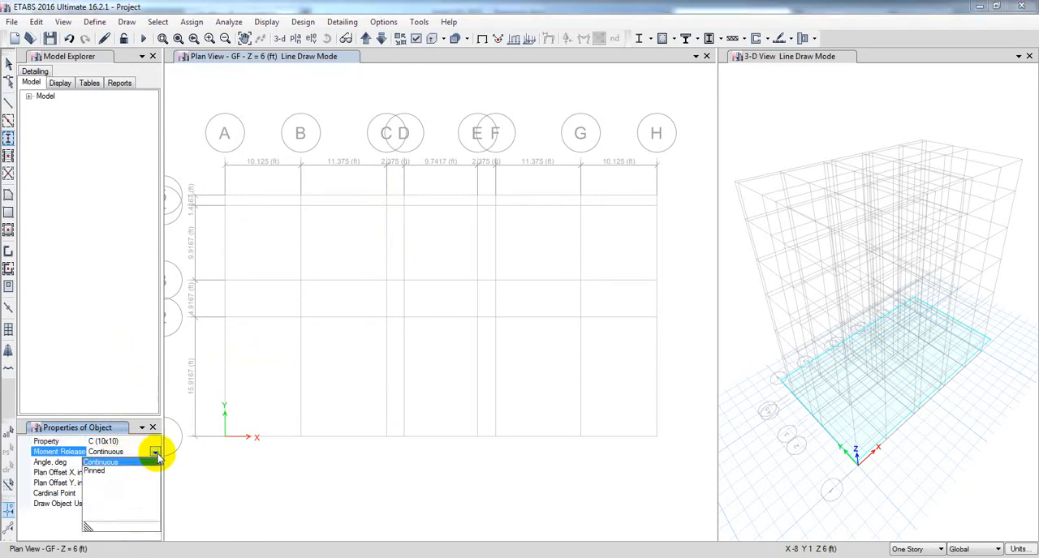
pyautogui.click(156, 454)
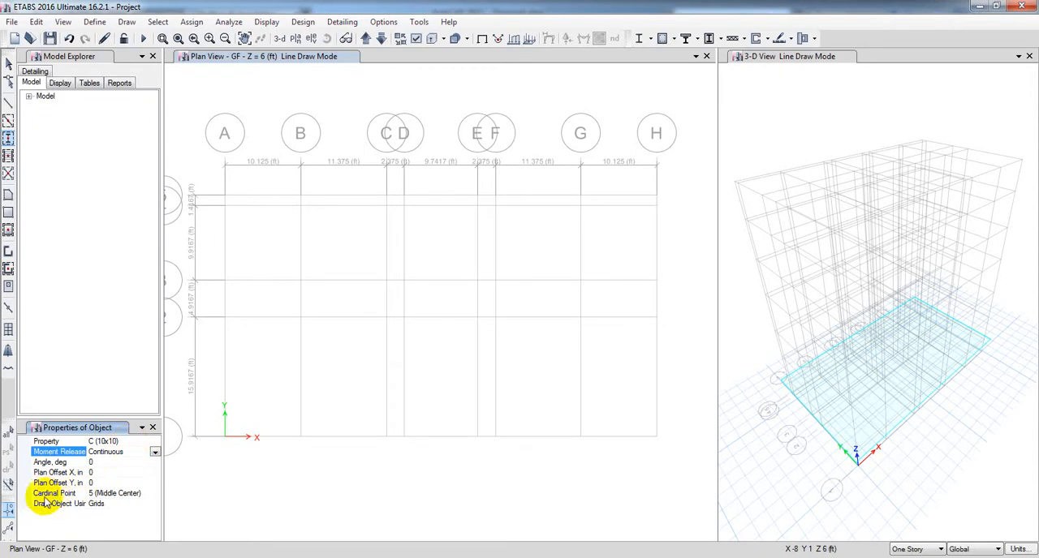
# Step: Keep the column cardinal point at 5 (Middle Center) and the drawing method at Grids
pyautogui.click(121, 494)
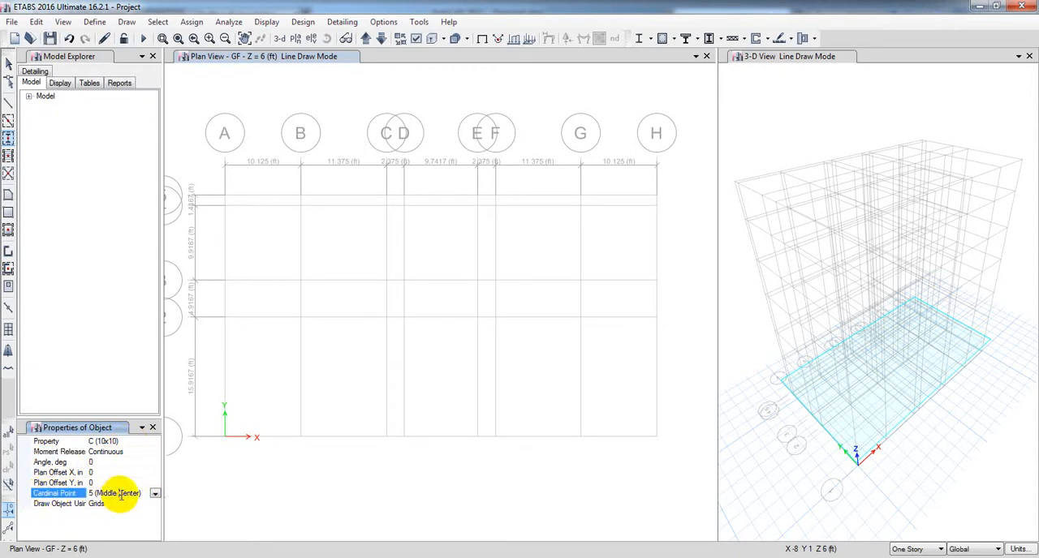
pyautogui.click(155, 495)
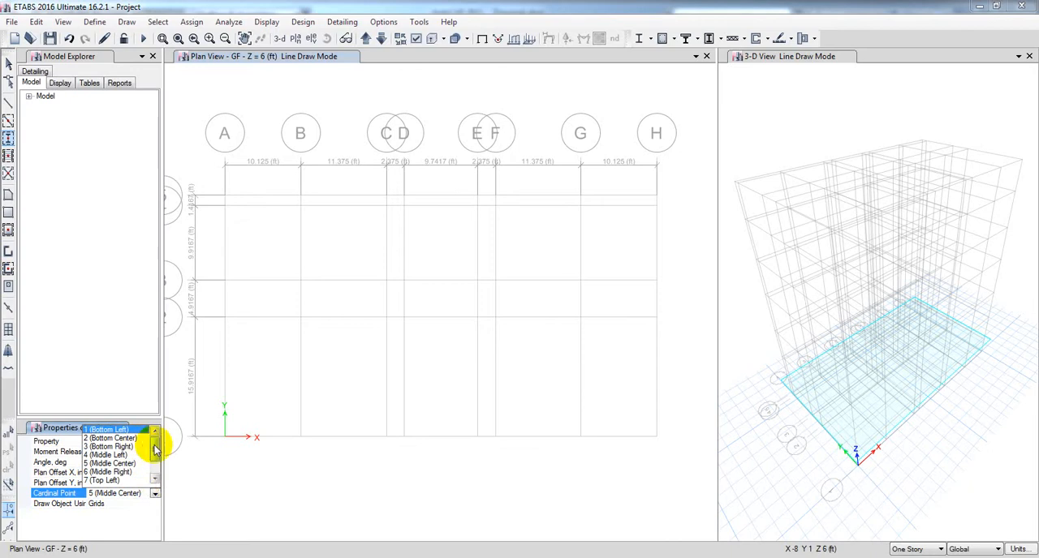
pyautogui.moveTo(151, 441)
pyautogui.mouseDown()
pyautogui.moveTo(154, 468)
pyautogui.moveTo(146, 420)
pyautogui.moveTo(153, 469)
pyautogui.moveTo(160, 432)
pyautogui.mouseUp()
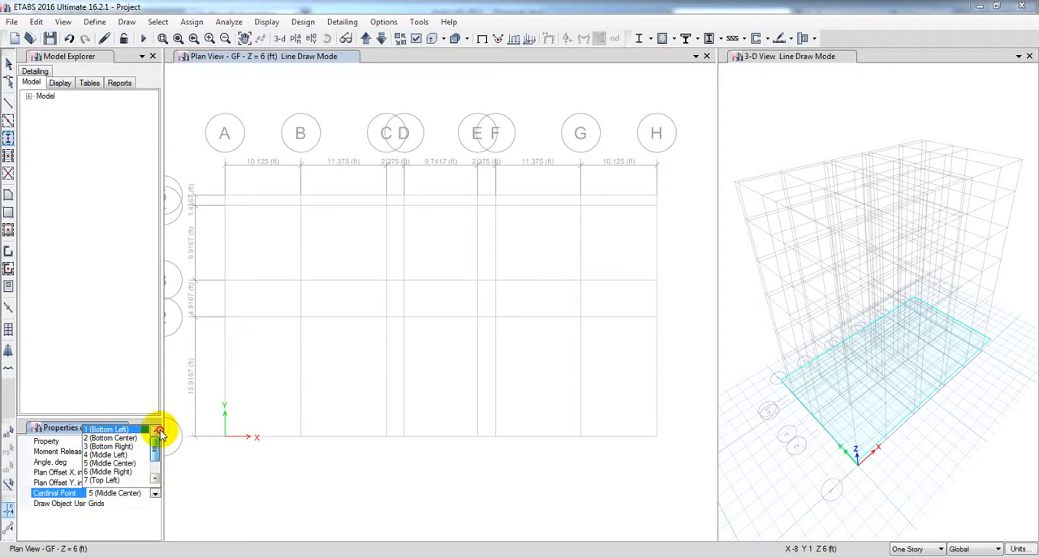
pyautogui.click(128, 464)
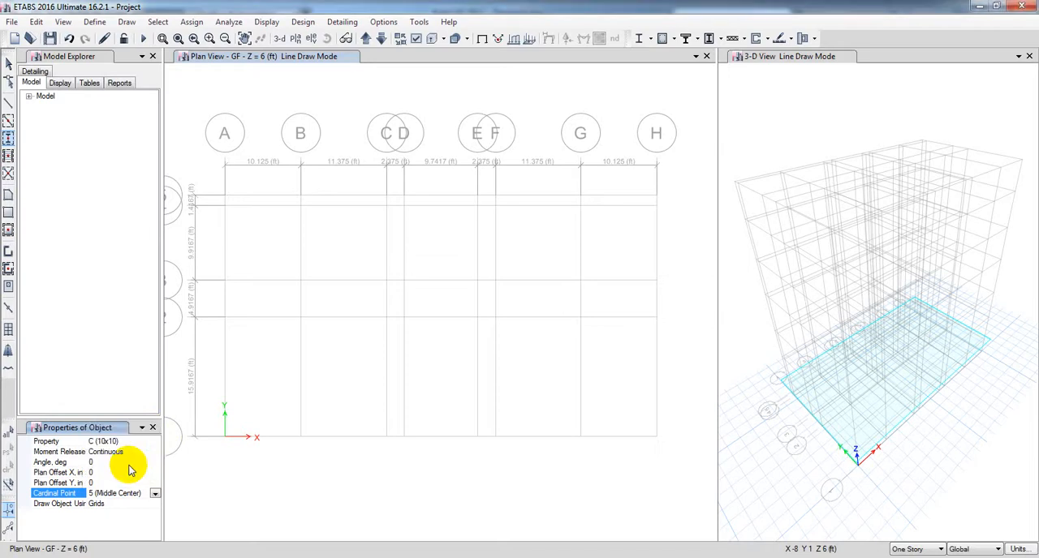
pyautogui.click(71, 506)
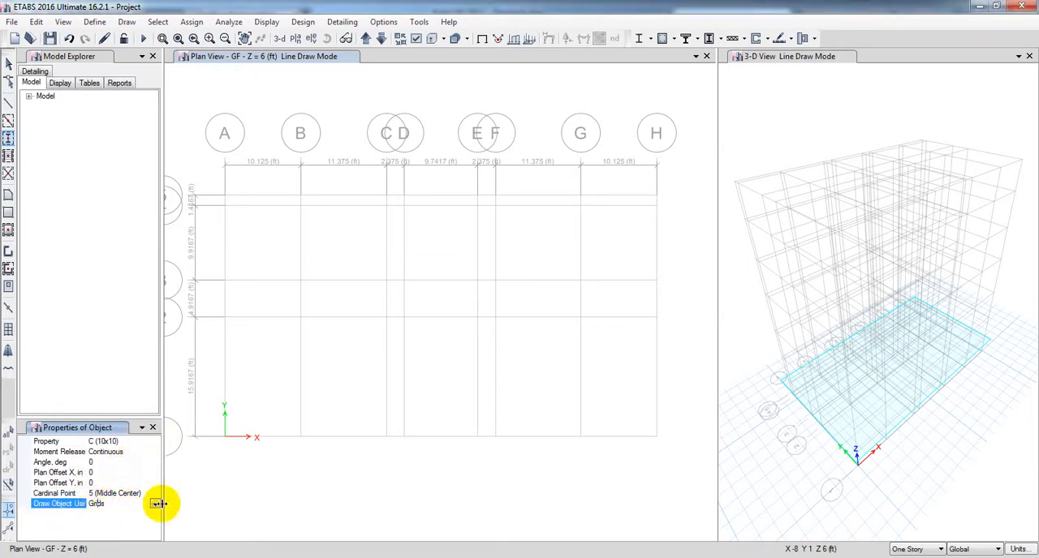
pyautogui.click(155, 504)
pyautogui.click(155, 505)
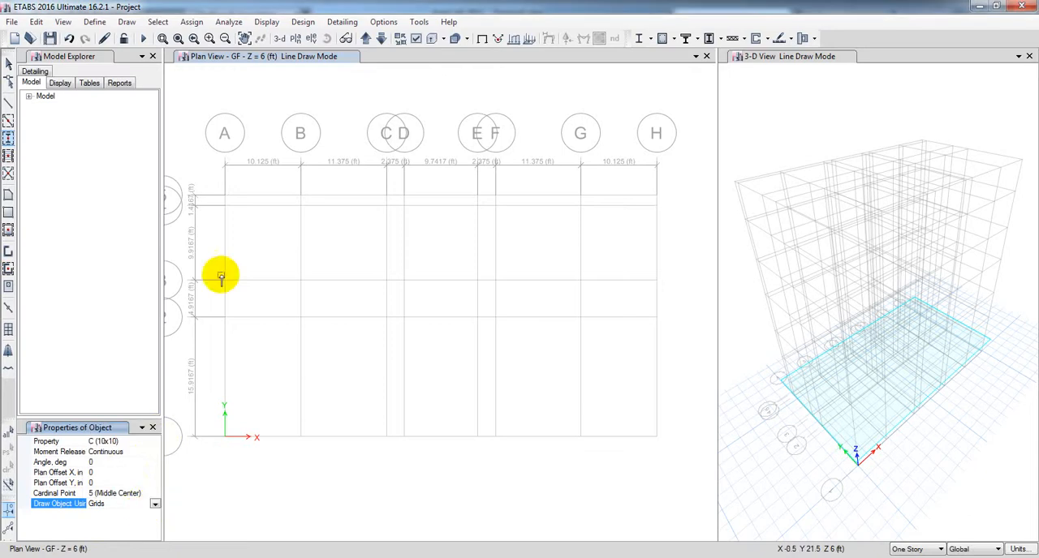
# Step: Place C (10x10) columns at the four corner grid points A-5, A-1, H-1 and H-5 on the GF plan
pyautogui.click(225, 197)
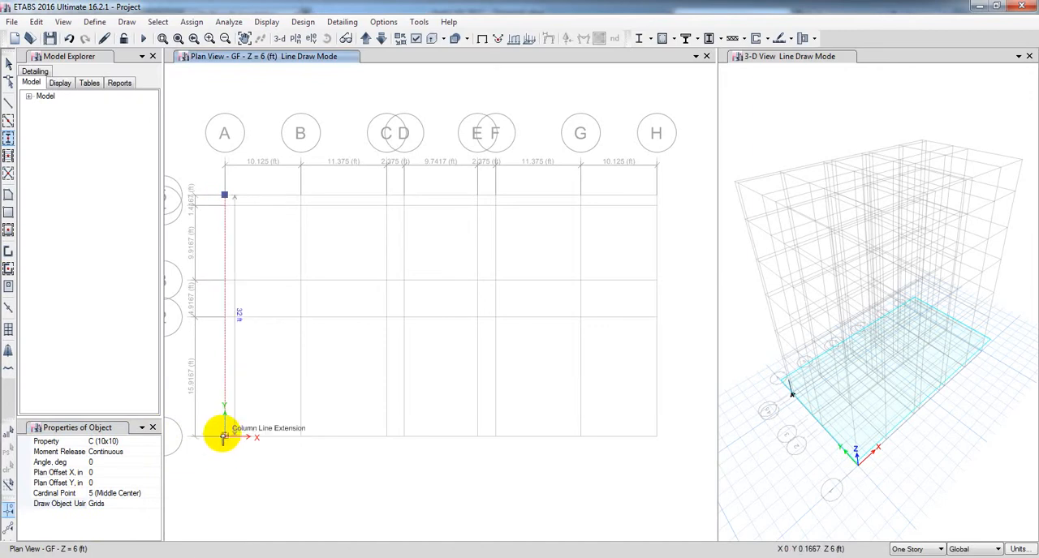
pyautogui.scroll(2, 222, 438)
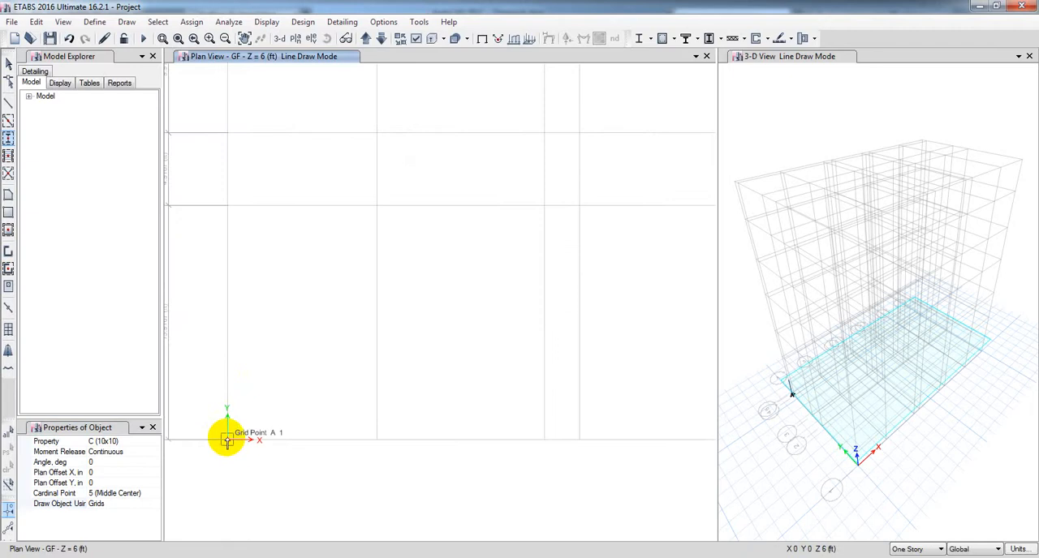
pyautogui.scroll(-5, 226, 438)
pyautogui.scroll(4, 308, 442)
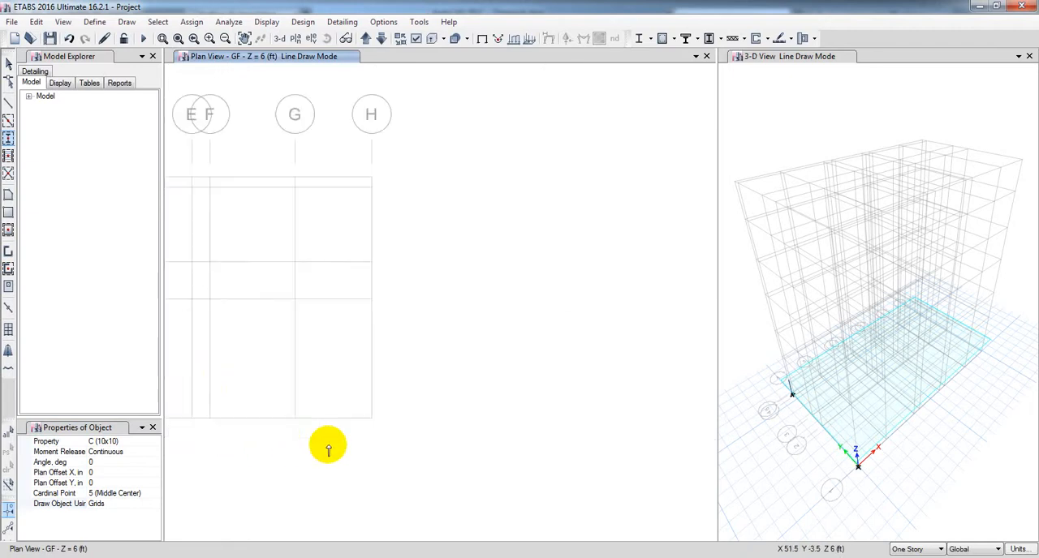
pyautogui.scroll(2, 371, 420)
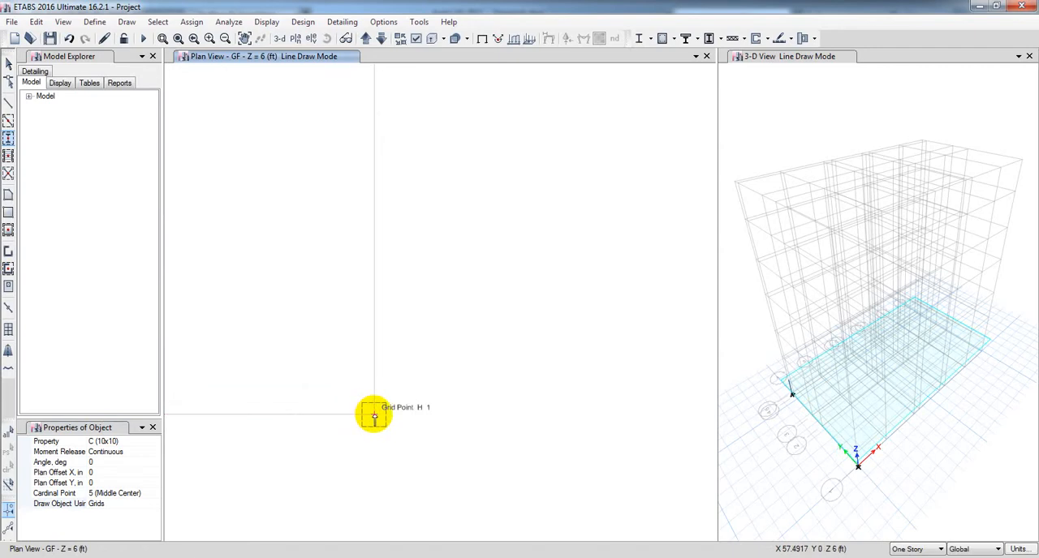
pyautogui.scroll(-3, 371, 412)
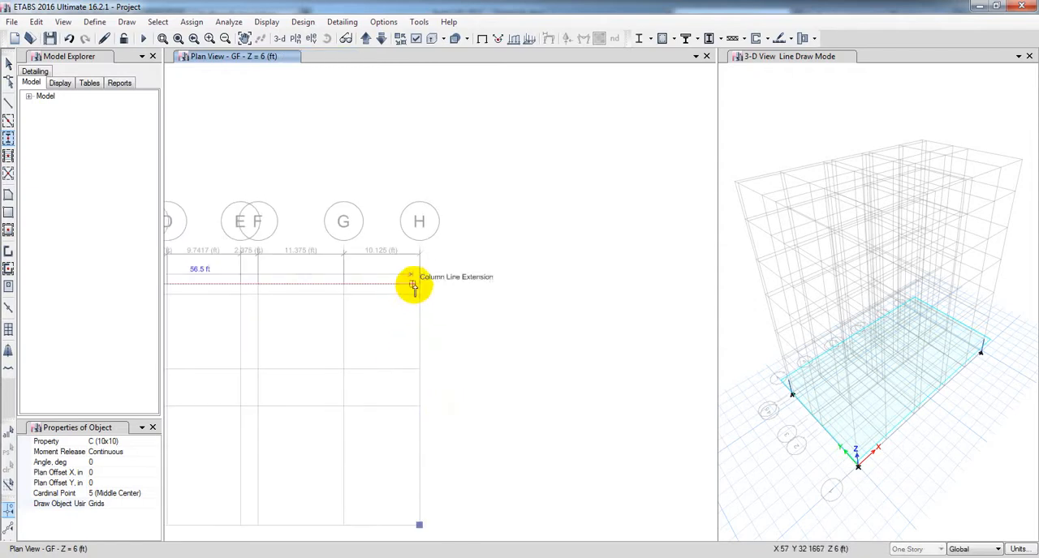
pyautogui.scroll(3, 415, 286)
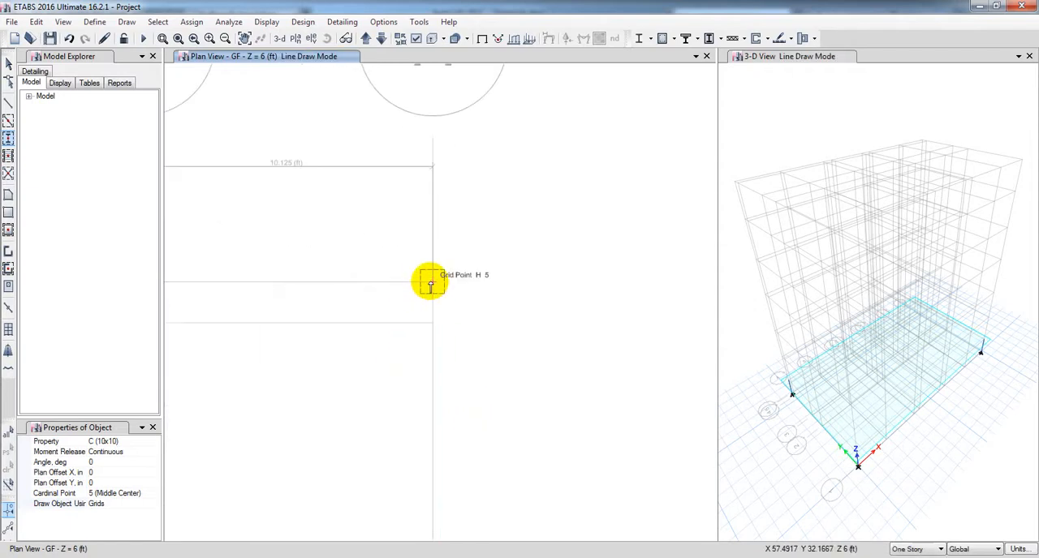
pyautogui.scroll(-5, 431, 283)
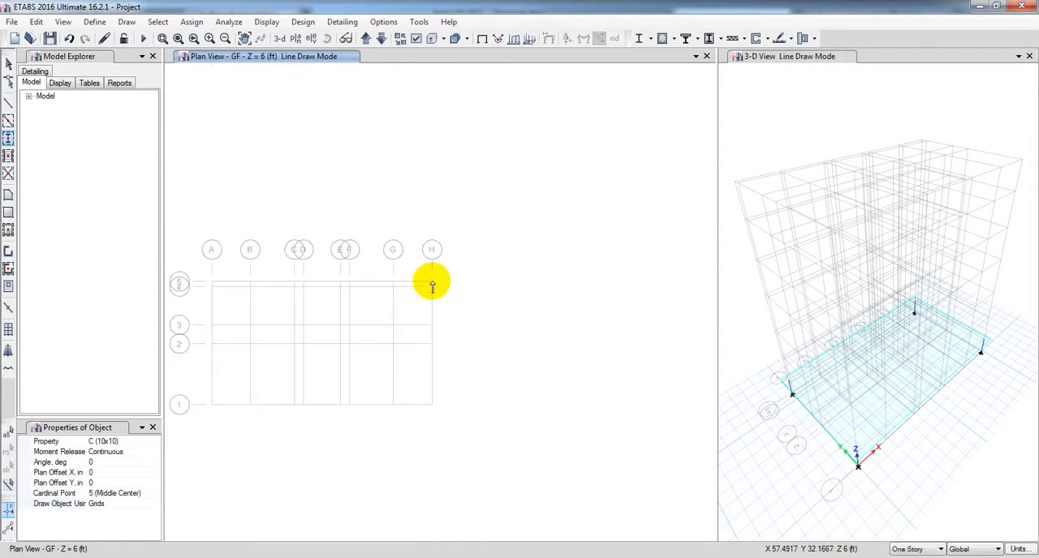
# Step: Place C (10x10) columns at grid points D-1 and E-1
pyautogui.scroll(3, 340, 421)
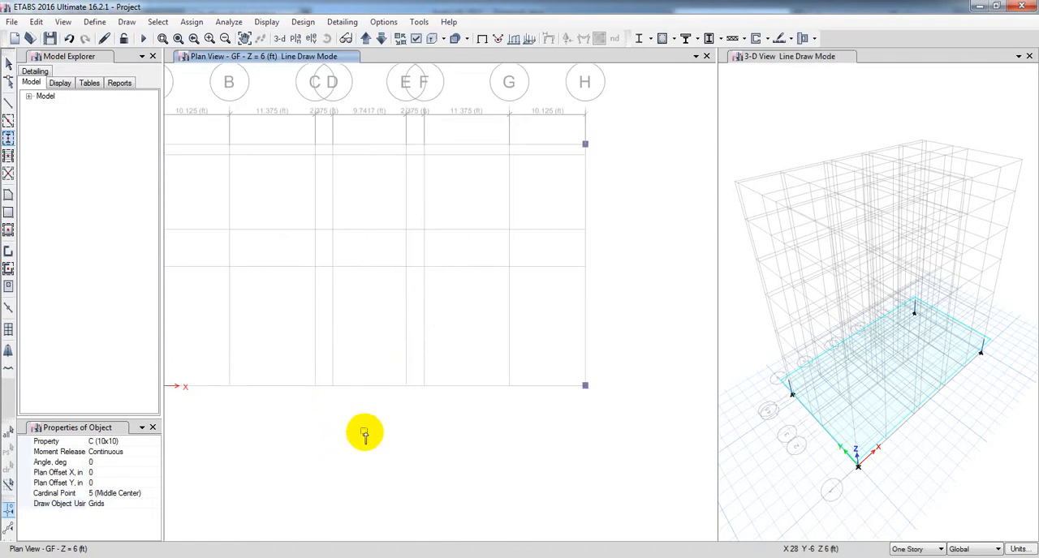
pyautogui.scroll(3, 334, 381)
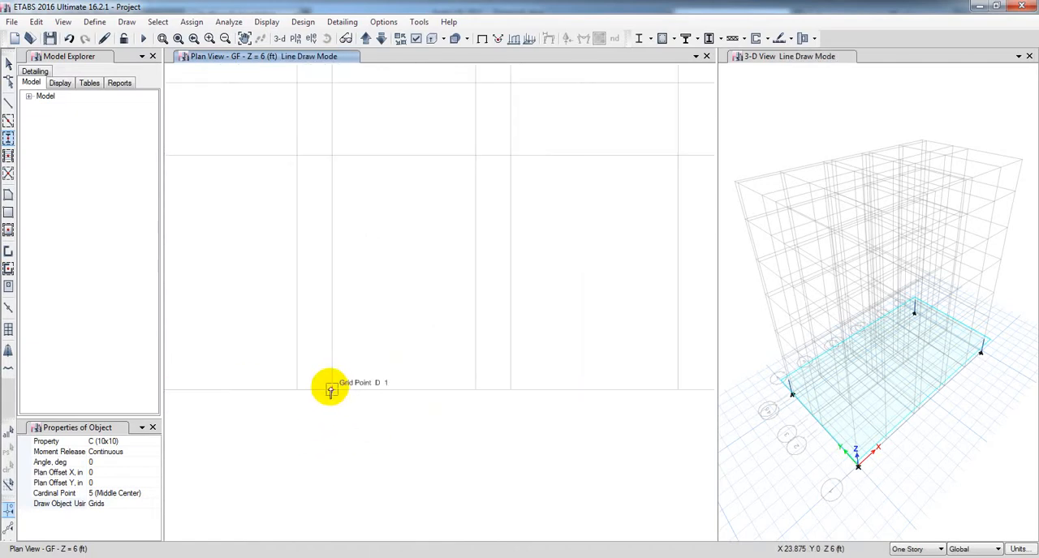
pyautogui.click(331, 390)
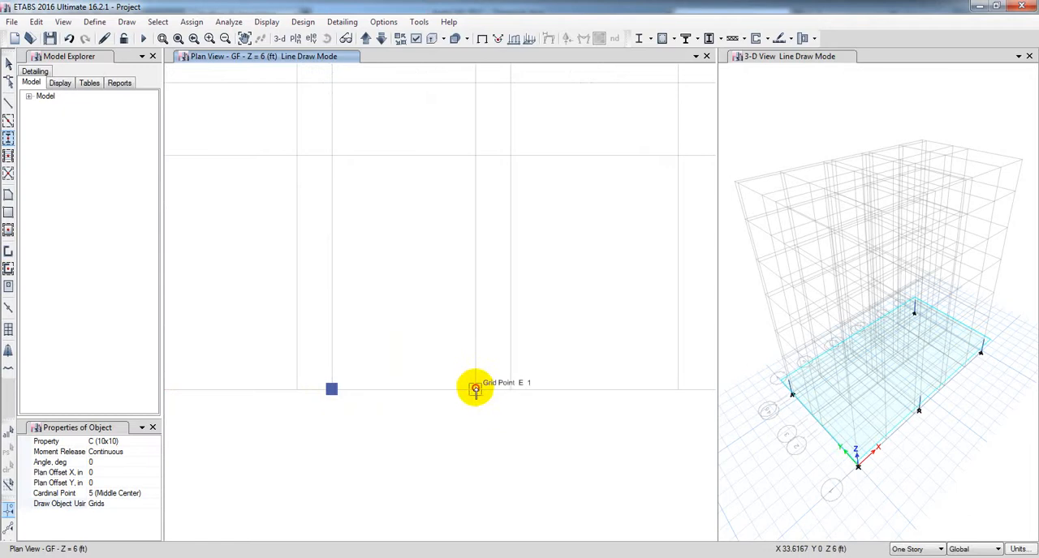
pyautogui.scroll(-3, 431, 430)
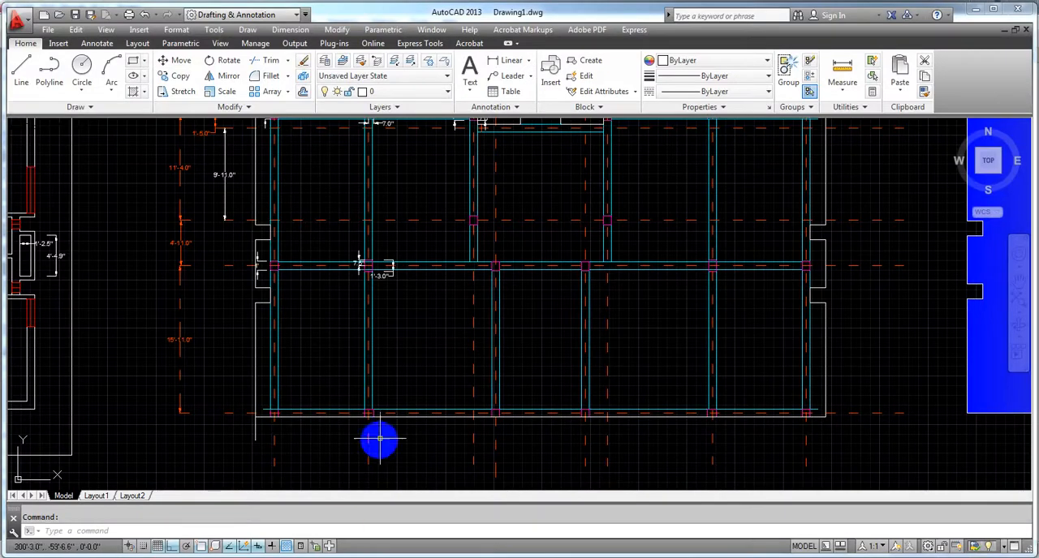
# Step: Switch to AutoCAD and examine the structural plan for the sizes and grid offsets of the columns in the middle row
pyautogui.scroll(-3, 378, 436)
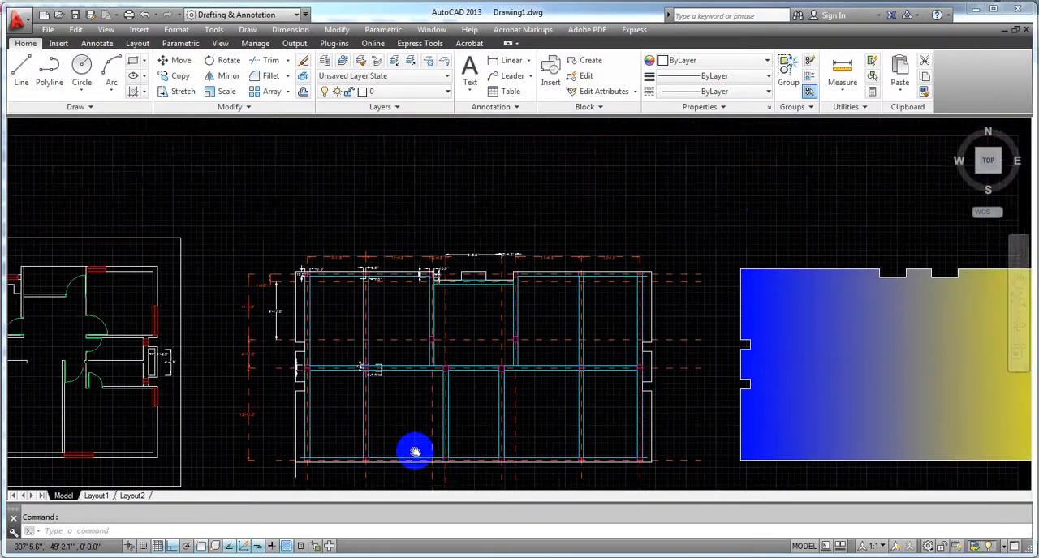
pyautogui.scroll(1, 410, 447)
pyautogui.scroll(3, 302, 246)
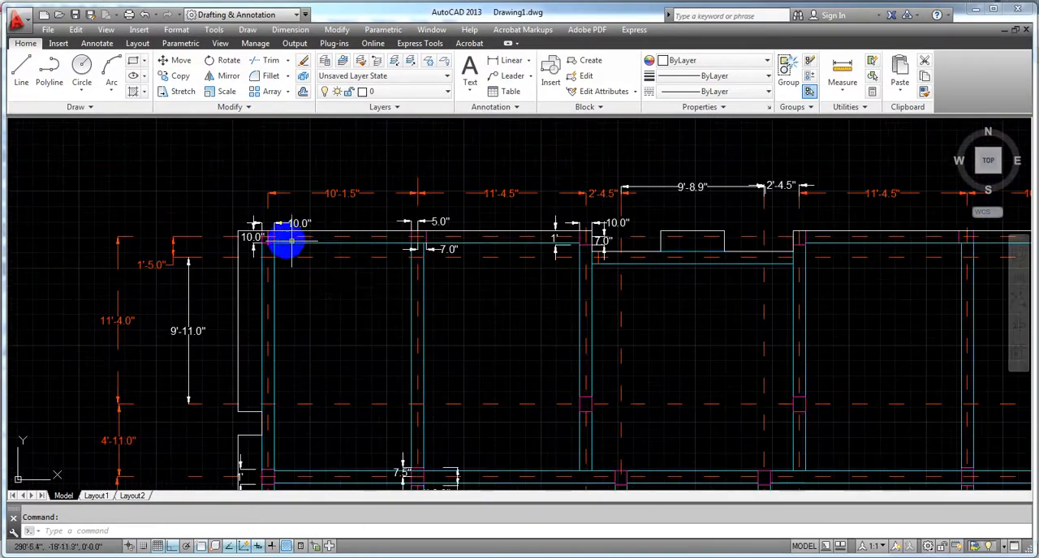
pyautogui.scroll(-3, 325, 272)
pyautogui.scroll(5, 340, 262)
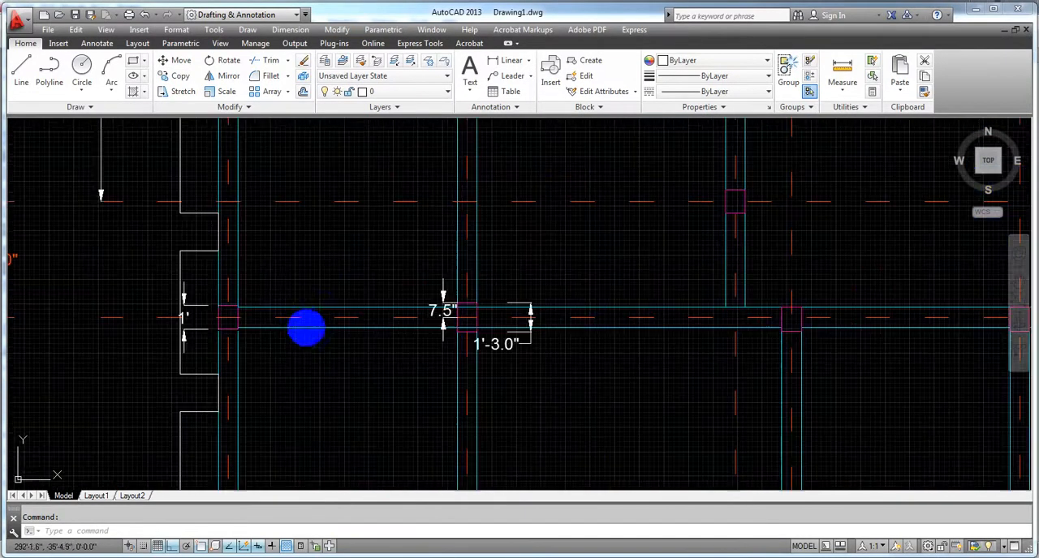
pyautogui.scroll(2, 299, 328)
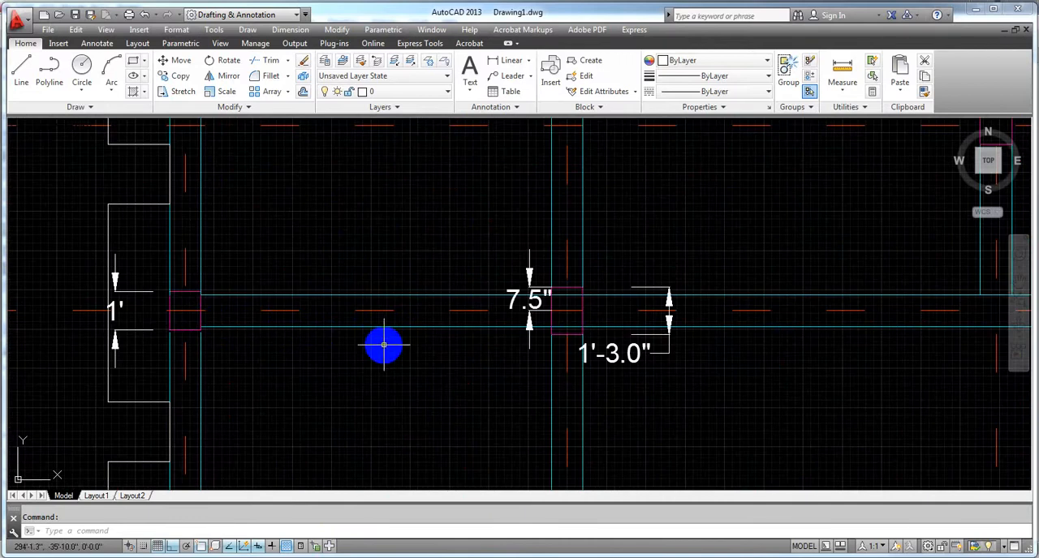
pyautogui.scroll(-2, 384, 346)
pyautogui.moveTo(383, 361); pyautogui.dragTo(319, 329, button='middle')
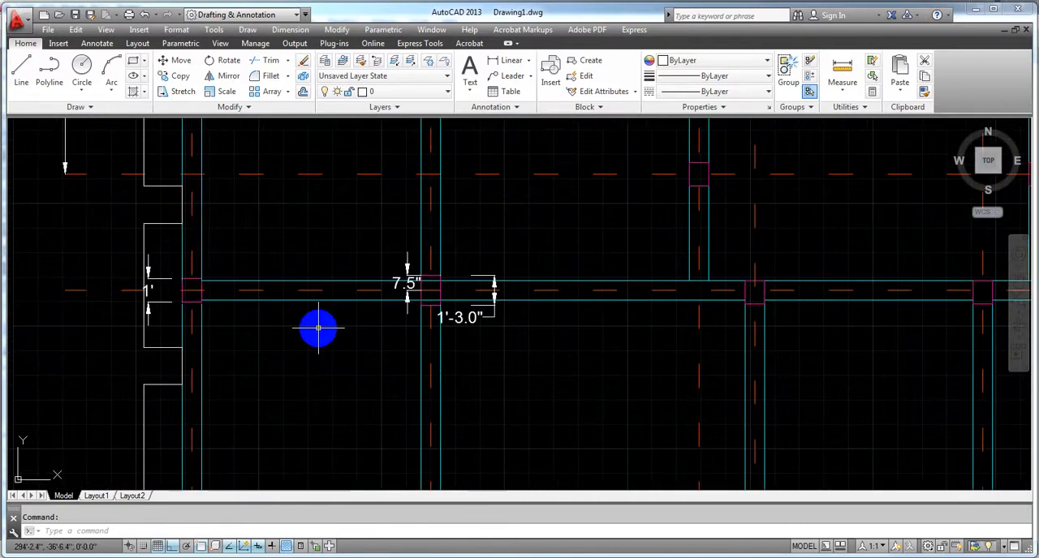
pyautogui.scroll(4, 144, 292)
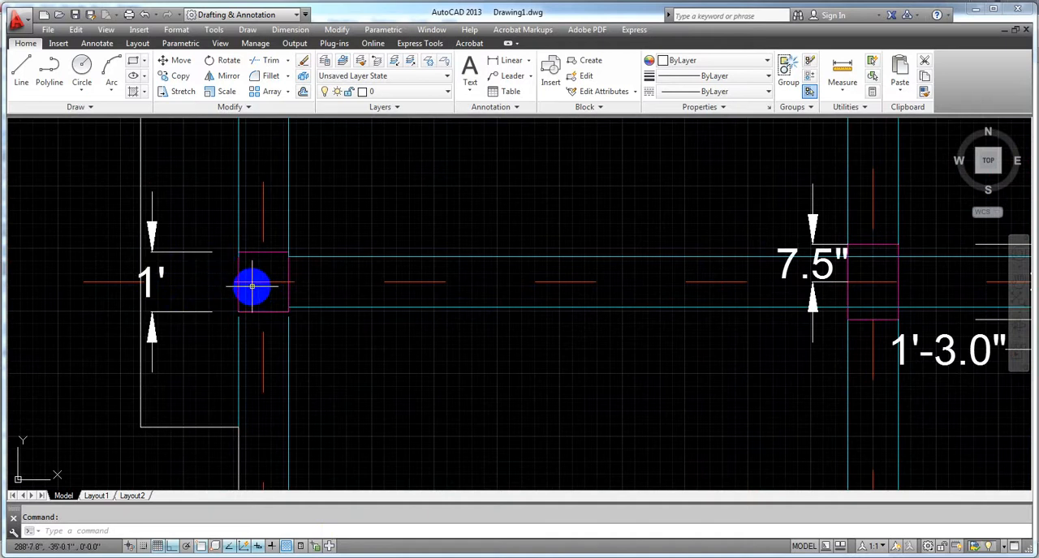
pyautogui.scroll(-4, 261, 286)
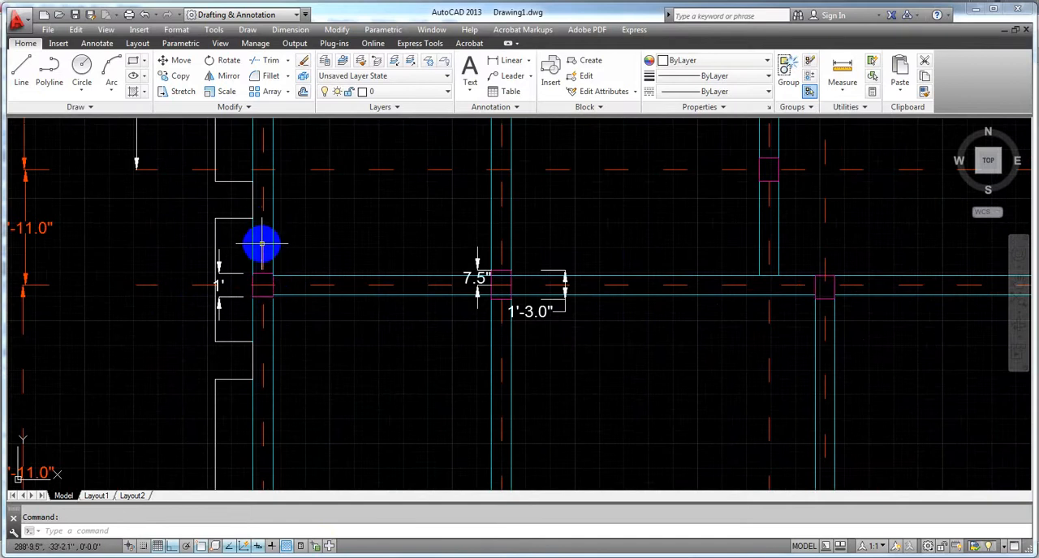
pyautogui.scroll(4, 255, 271)
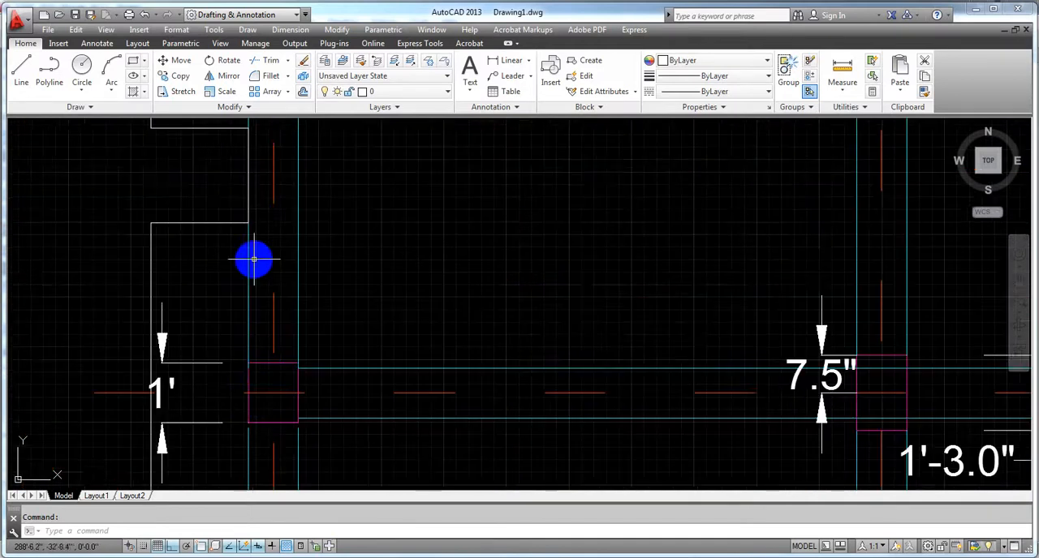
pyautogui.moveTo(273, 368); pyautogui.dragTo(270, 342, button='middle')
pyautogui.scroll(-6, 259, 241)
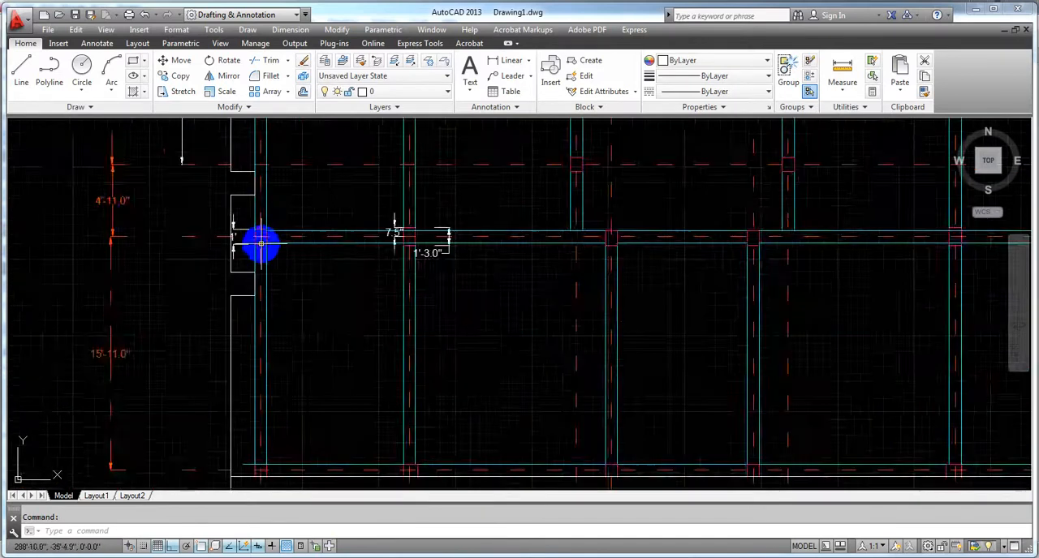
pyautogui.moveTo(273, 273); pyautogui.dragTo(207, 374, button='middle')
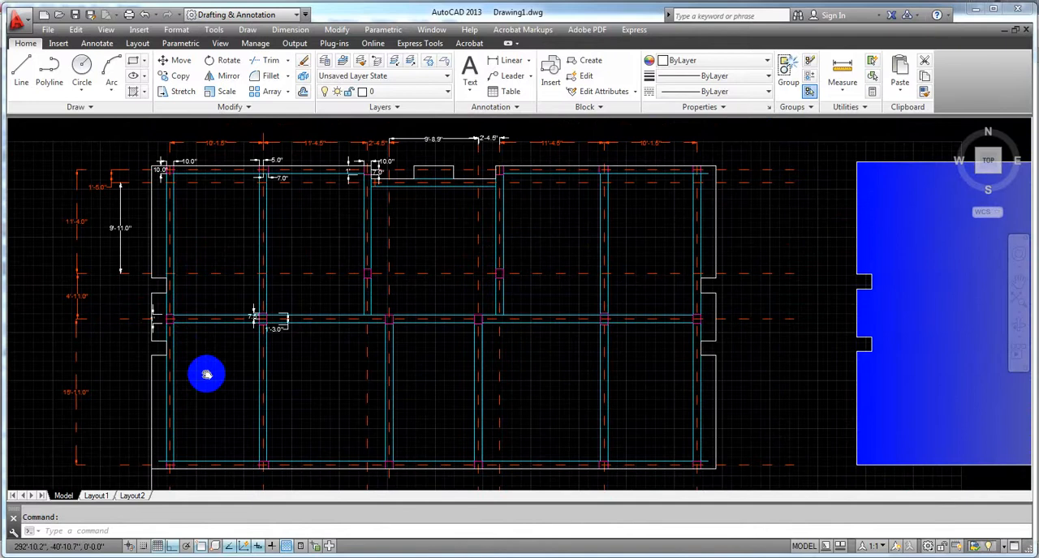
# Step: Examine the column sizes and grid-line offsets along the upper edge of the structural plan
pyautogui.scroll(5, 248, 179)
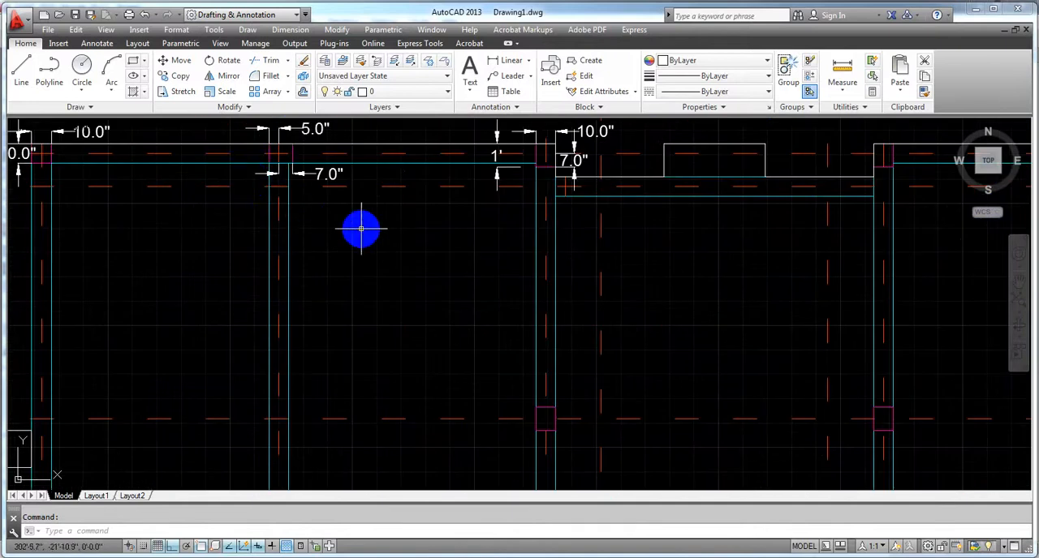
pyautogui.moveTo(361, 229); pyautogui.dragTo(333, 279, button='middle')
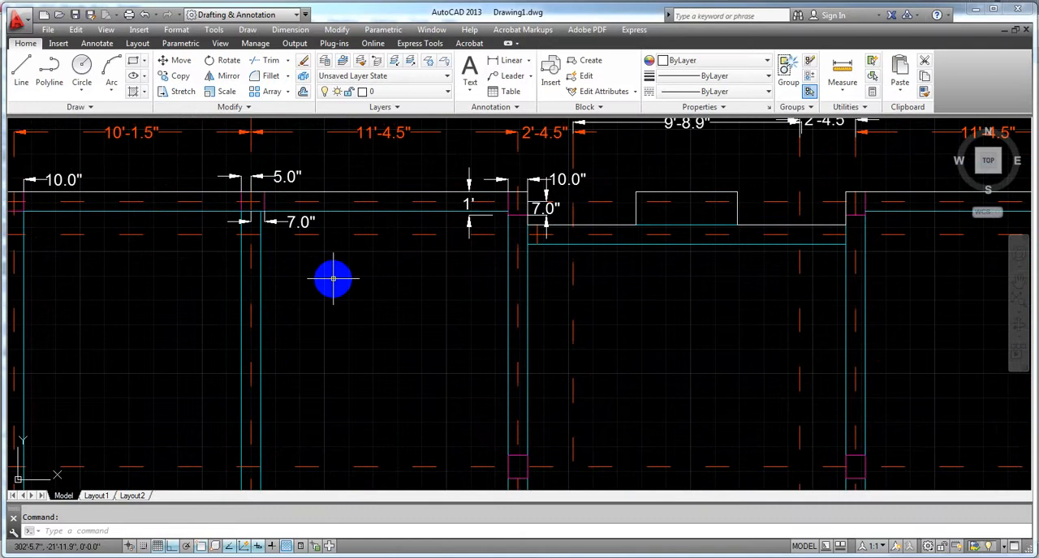
pyautogui.moveTo(323, 273); pyautogui.dragTo(324, 279, button='middle')
pyautogui.scroll(4, 246, 206)
pyautogui.moveTo(273, 196); pyautogui.dragTo(276, 285, button='middle')
pyautogui.scroll(-2, 308, 251)
pyautogui.scroll(-5, 307, 251)
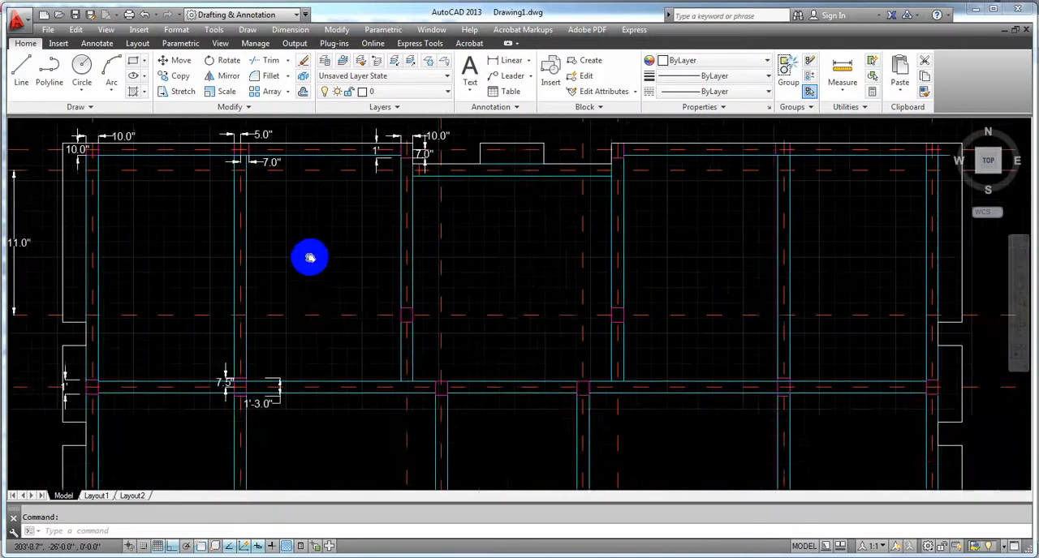
pyautogui.moveTo(333, 292); pyautogui.dragTo(332, 286, button='middle')
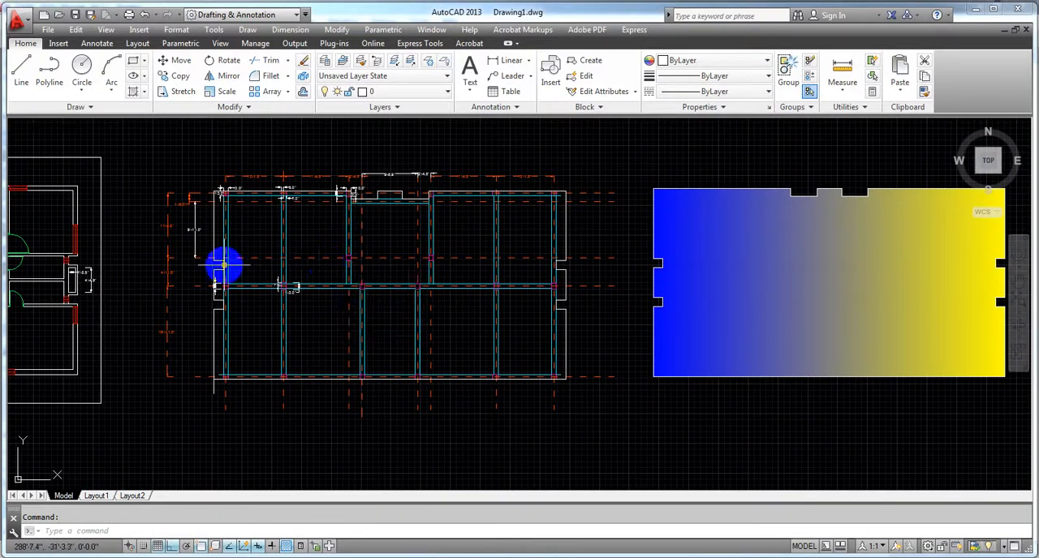
# Step: Dimension the remaining column sizes in the upper, middle and lower rows, plus the offset of the lower row's second column from its grid line
pyautogui.scroll(4, 209, 294)
pyautogui.scroll(2, 256, 274)
pyautogui.scroll(-4, 248, 269)
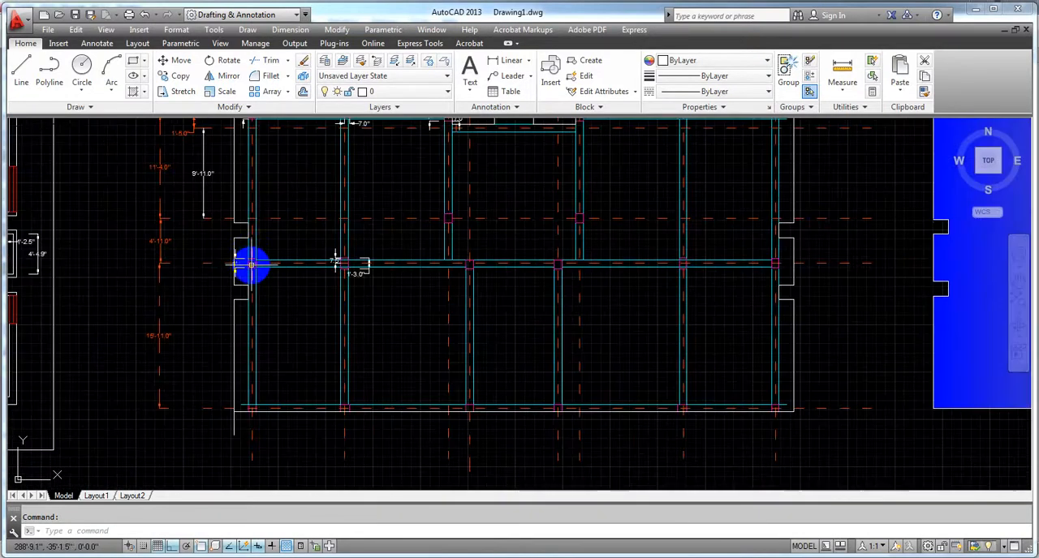
pyautogui.moveTo(565, 376); pyautogui.dragTo(463, 366, button='middle')
pyautogui.scroll(3, 713, 270)
pyautogui.scroll(2, 680, 269)
pyautogui.scroll(-4, 611, 251)
pyautogui.moveTo(550, 322); pyautogui.dragTo(574, 325, button='middle')
pyautogui.moveTo(496, 301); pyautogui.dragTo(510, 364, button='middle')
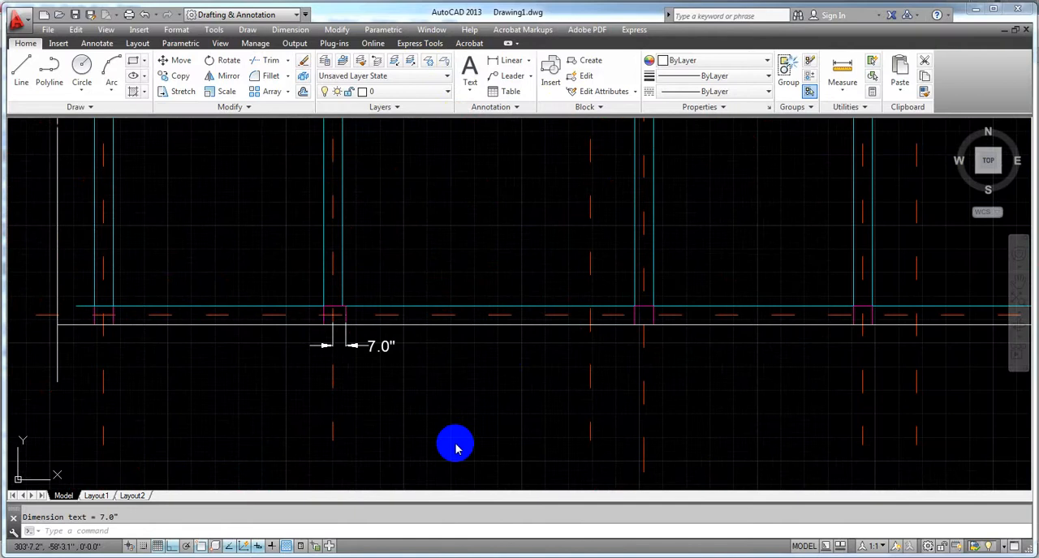
pyautogui.scroll(-2, 459, 241)
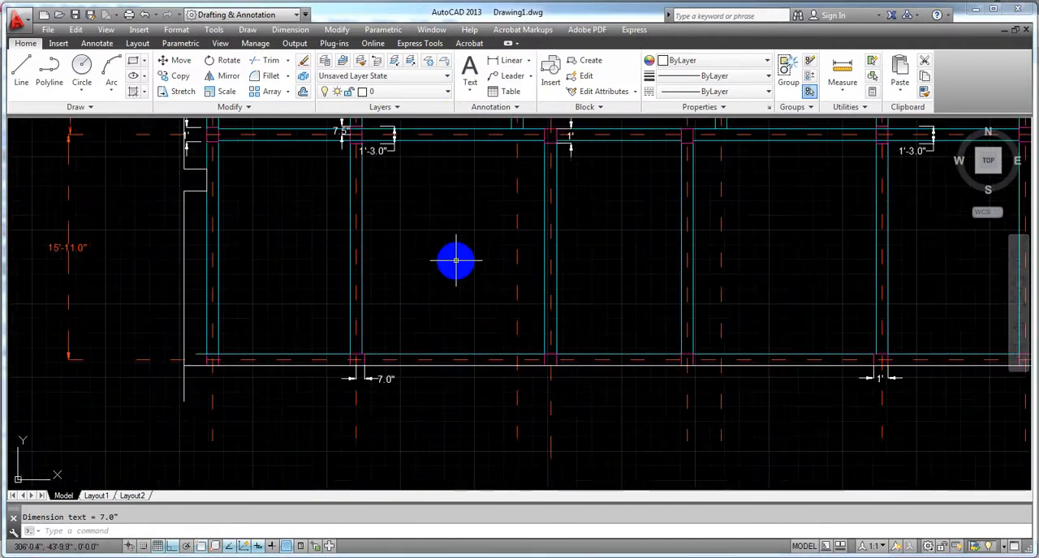
pyautogui.scroll(-4, 456, 261)
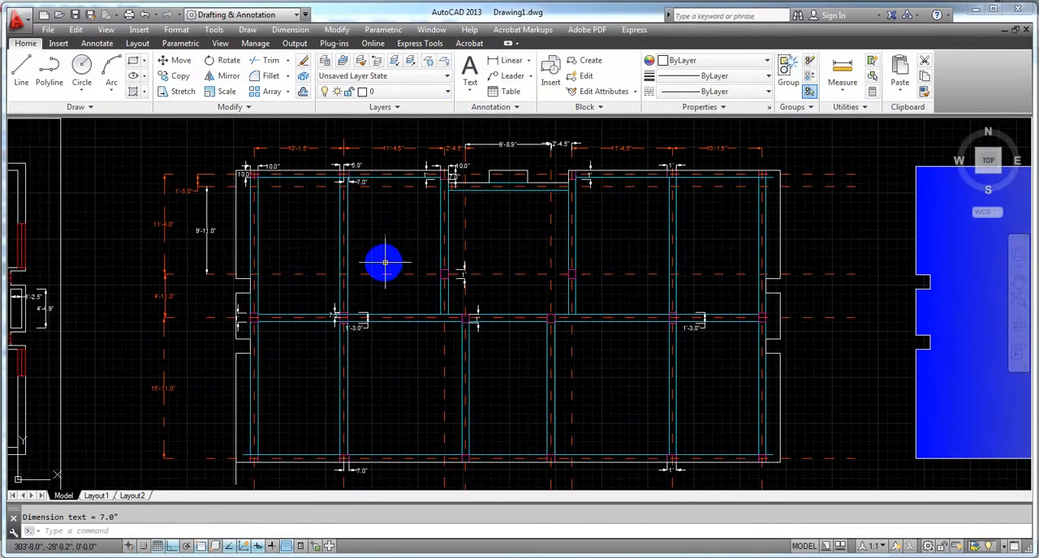
# Step: Switch to ETABS and set the property of the column being drawn to C (10x12)
pyautogui.moveTo(291, 439); pyautogui.dragTo(283, 410, button='middle')
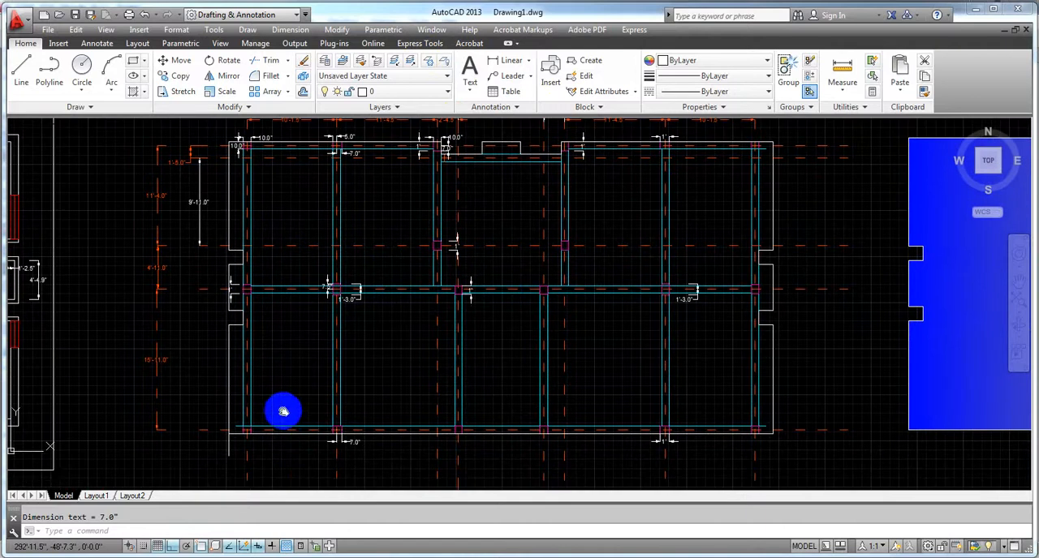
pyautogui.moveTo(300, 557)
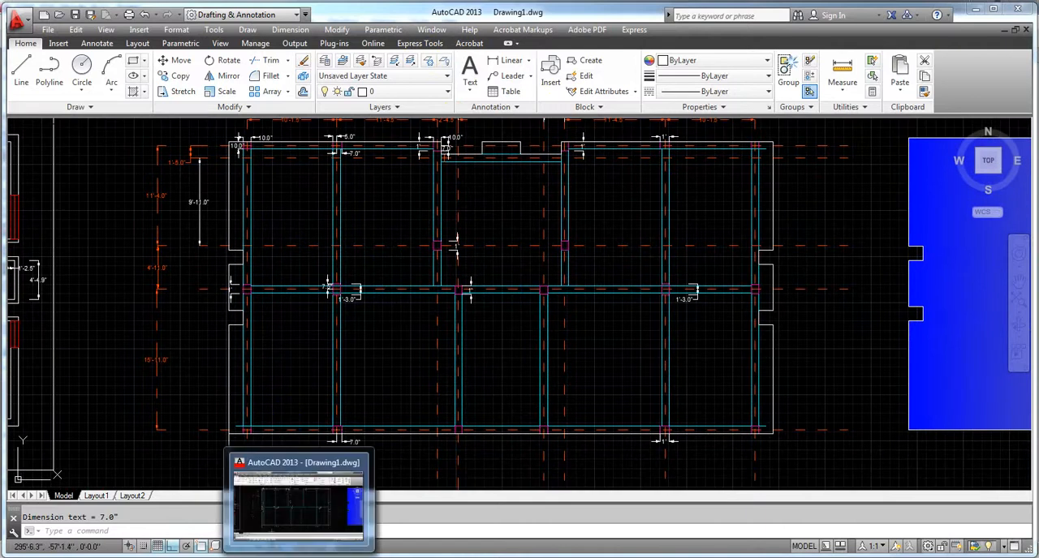
pyautogui.moveTo(333, 557)
pyautogui.click(333, 512)
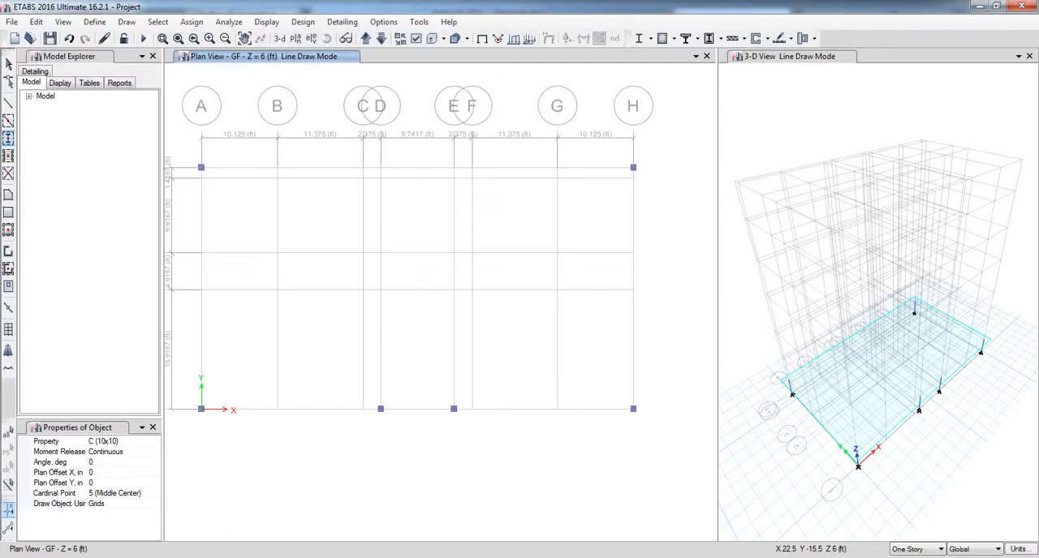
pyautogui.moveTo(235, 282); pyautogui.dragTo(271, 301, button='middle')
pyautogui.click(134, 443)
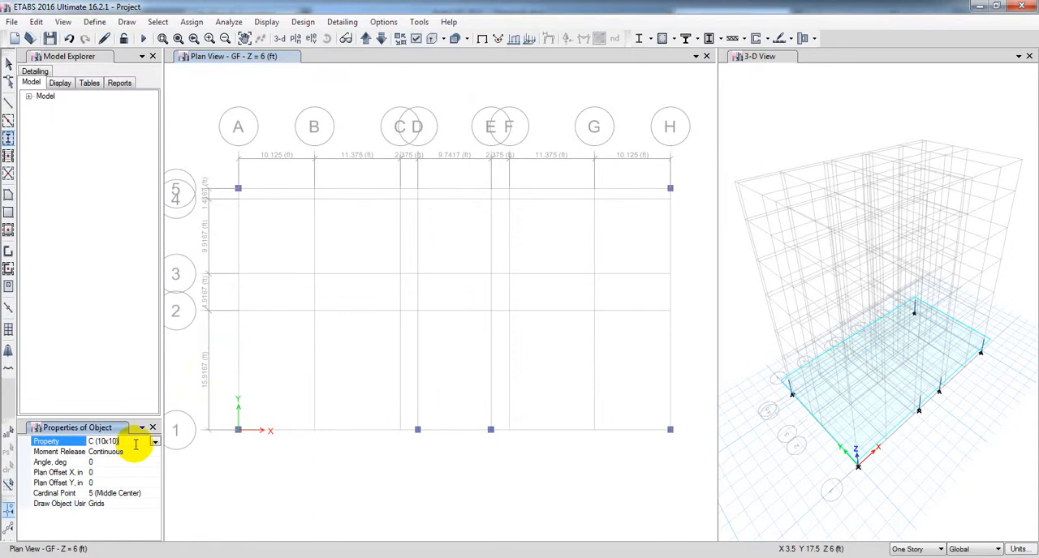
pyautogui.click(154, 442)
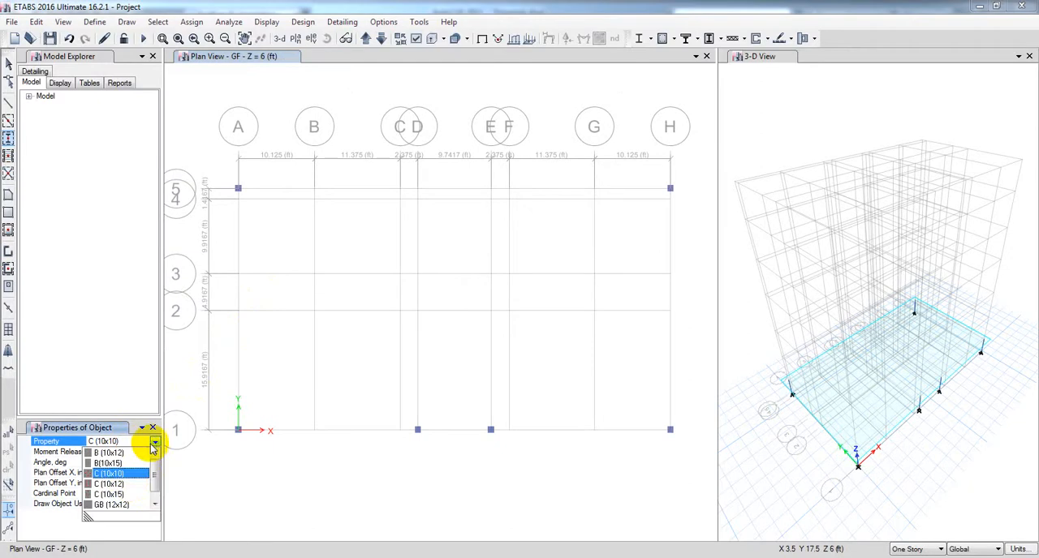
pyautogui.click(114, 484)
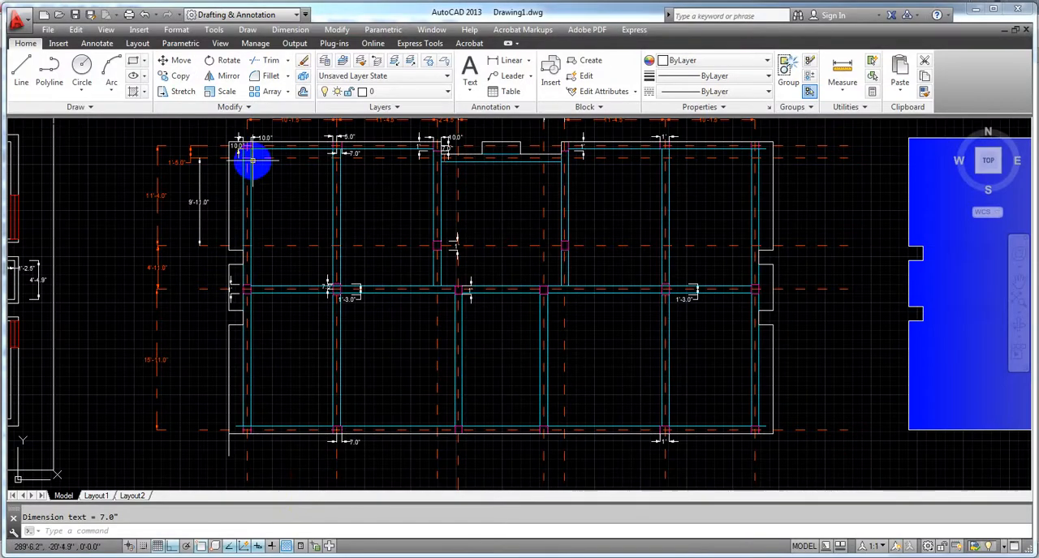
# Step: Switch to AutoCAD and examine the size and orientation of the middle row's first column and the lower row's second column
pyautogui.scroll(4, 220, 325)
pyautogui.scroll(2, 244, 245)
pyautogui.scroll(2, 284, 227)
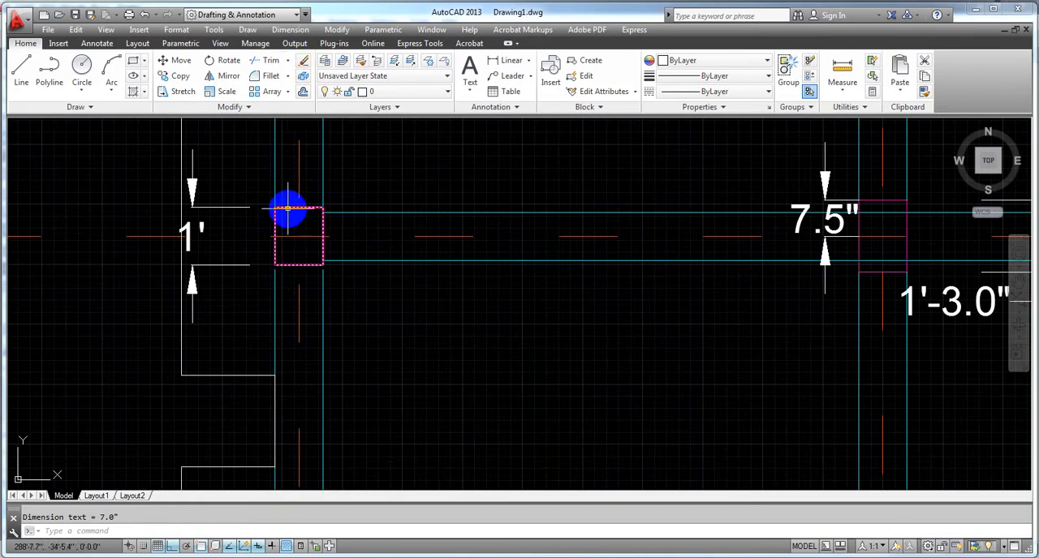
pyautogui.moveTo(287, 210)
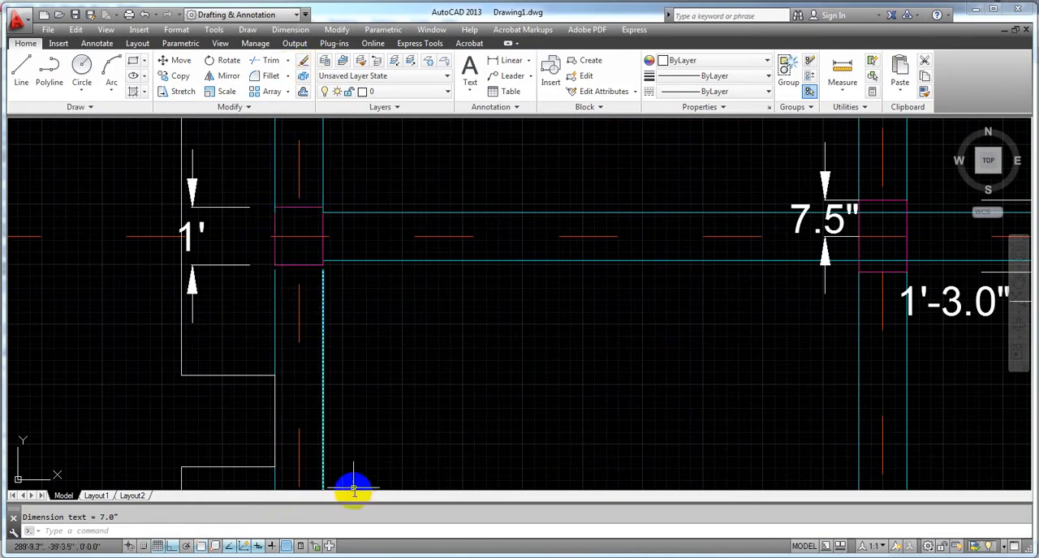
pyautogui.scroll(-6, 380, 400)
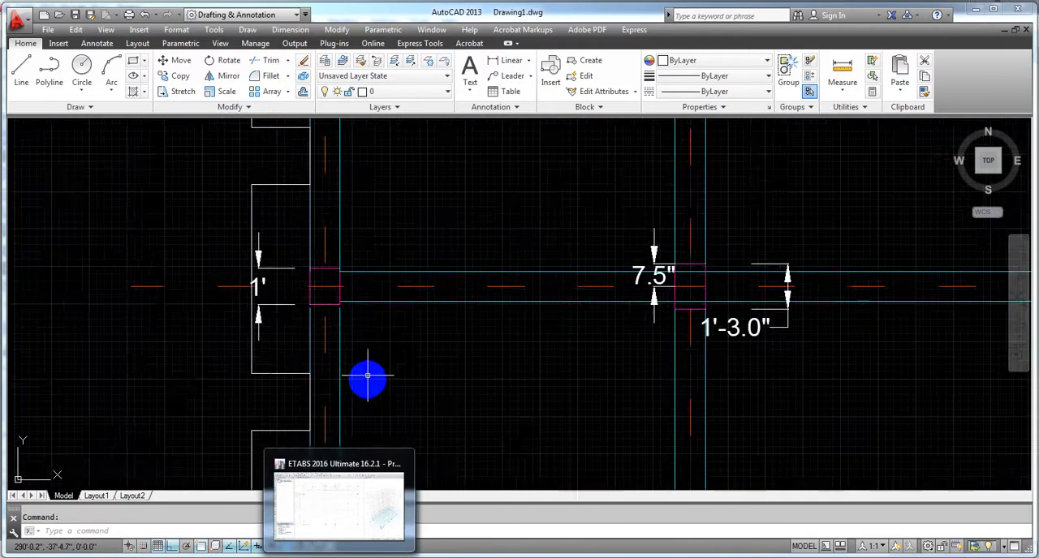
pyautogui.moveTo(459, 484); pyautogui.dragTo(389, 304, button='middle')
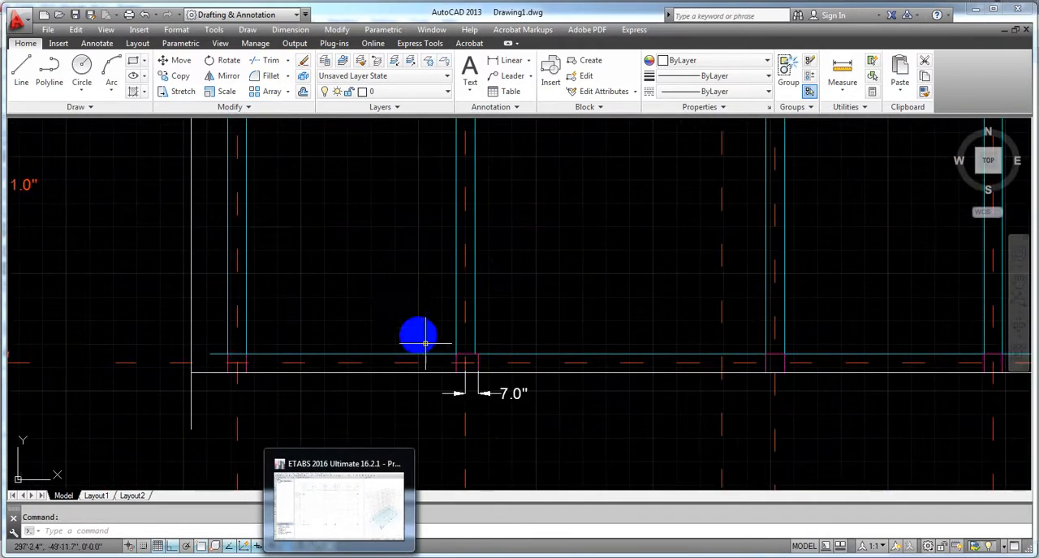
pyautogui.scroll(6, 455, 368)
pyautogui.scroll(-8, 508, 353)
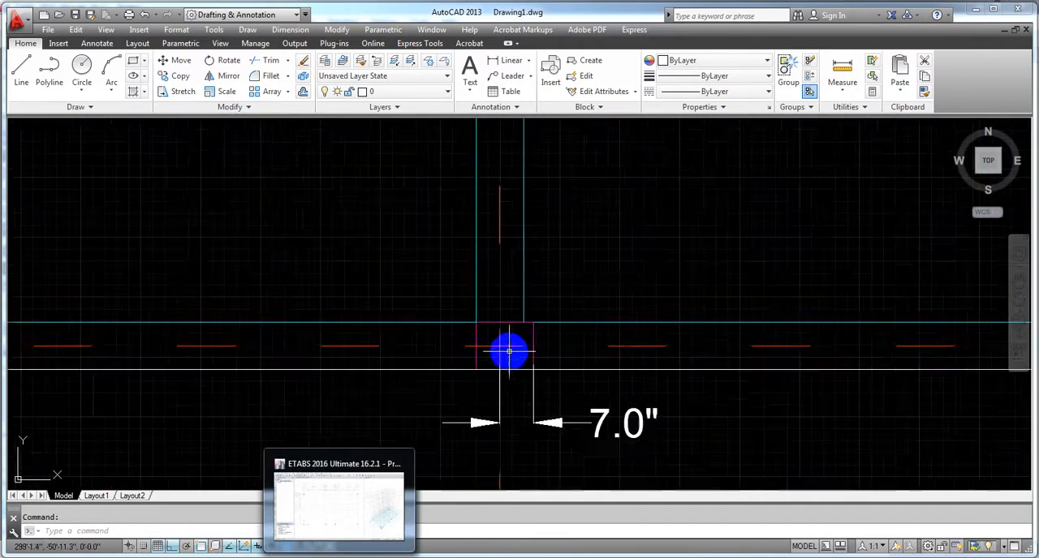
pyautogui.moveTo(505, 352); pyautogui.dragTo(453, 454, button='middle')
# Step: Examine which columns along the inner grid rows match the 10 x 12 inch size, across the full width of the plan
pyautogui.scroll(2, 325, 420)
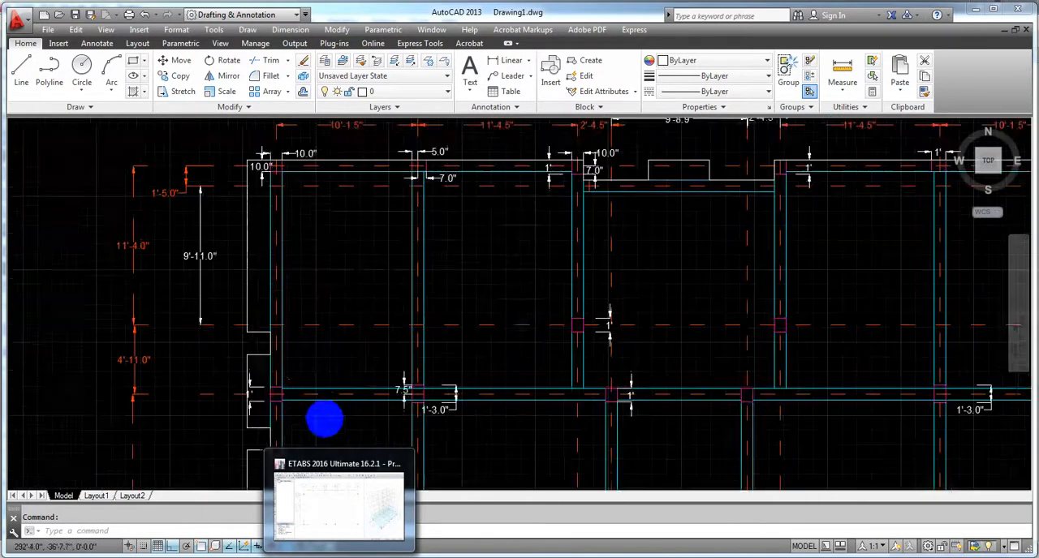
pyautogui.scroll(3, 257, 387)
pyautogui.scroll(-3, 311, 359)
pyautogui.moveTo(427, 314); pyautogui.dragTo(256, 315, button='middle')
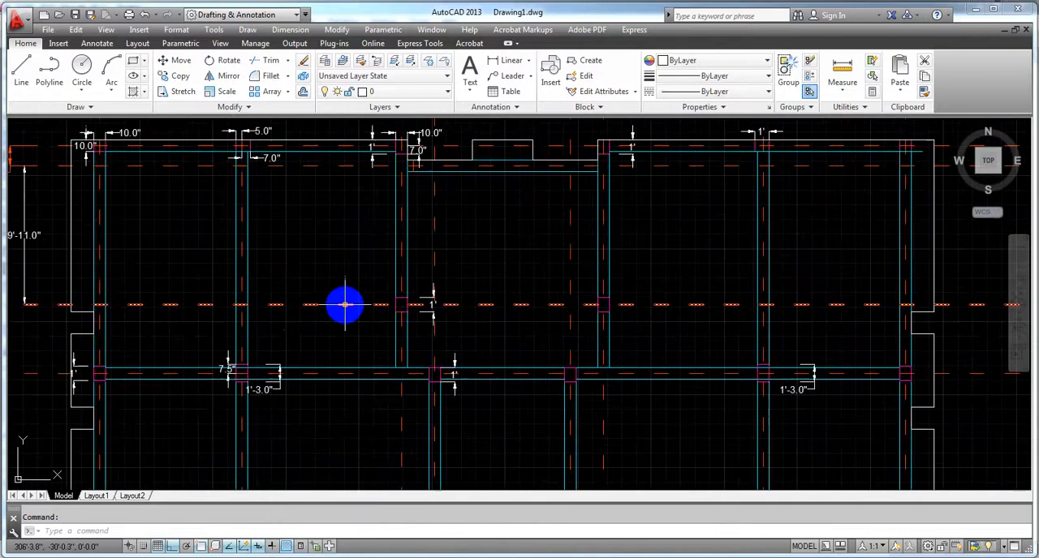
pyautogui.scroll(6, 424, 305)
pyautogui.scroll(-6, 321, 309)
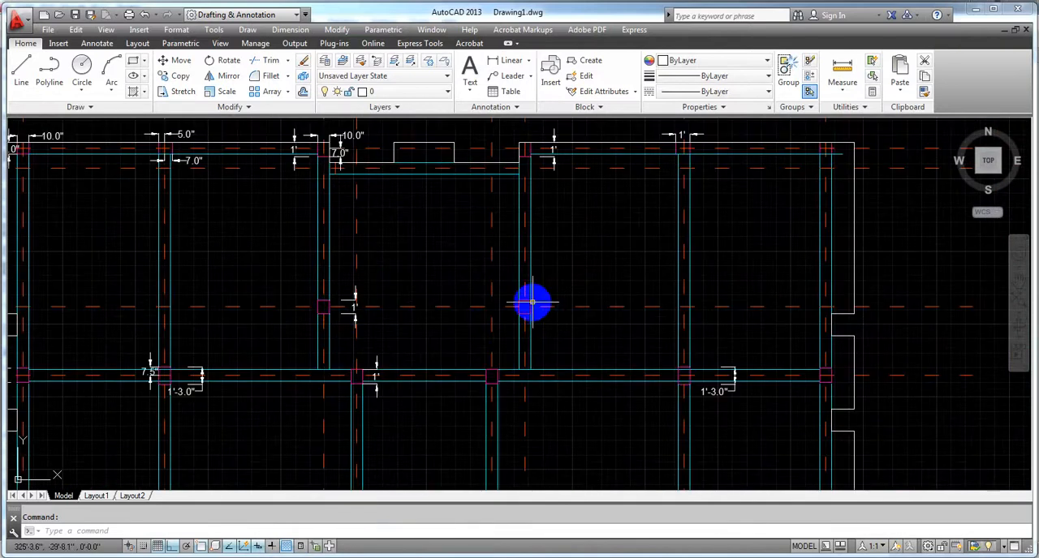
pyautogui.moveTo(535, 314); pyautogui.dragTo(543, 303, button='middle')
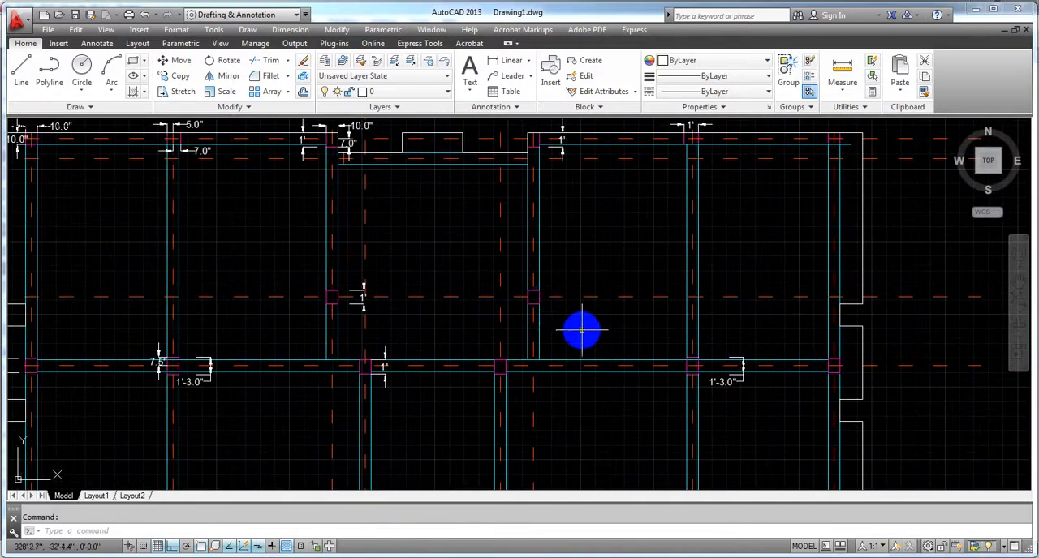
pyautogui.moveTo(582, 330); pyautogui.dragTo(569, 321, button='middle')
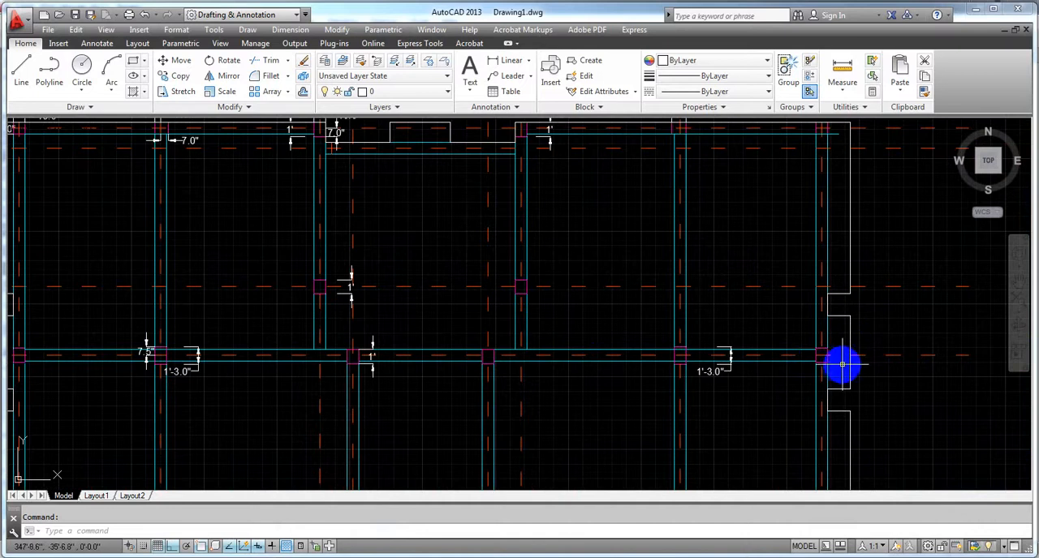
pyautogui.moveTo(408, 246); pyautogui.dragTo(430, 282, button='middle')
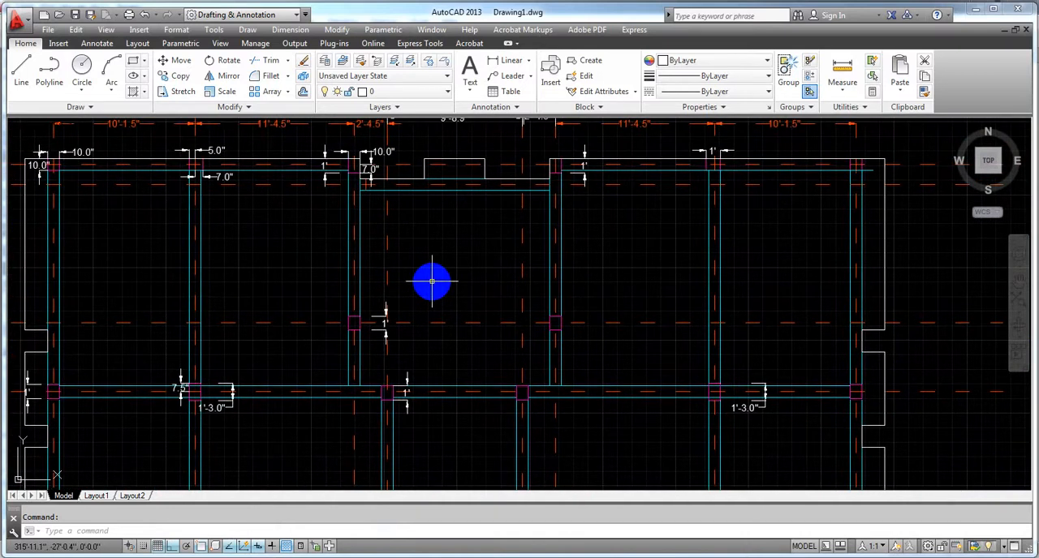
pyautogui.scroll(-6, 432, 282)
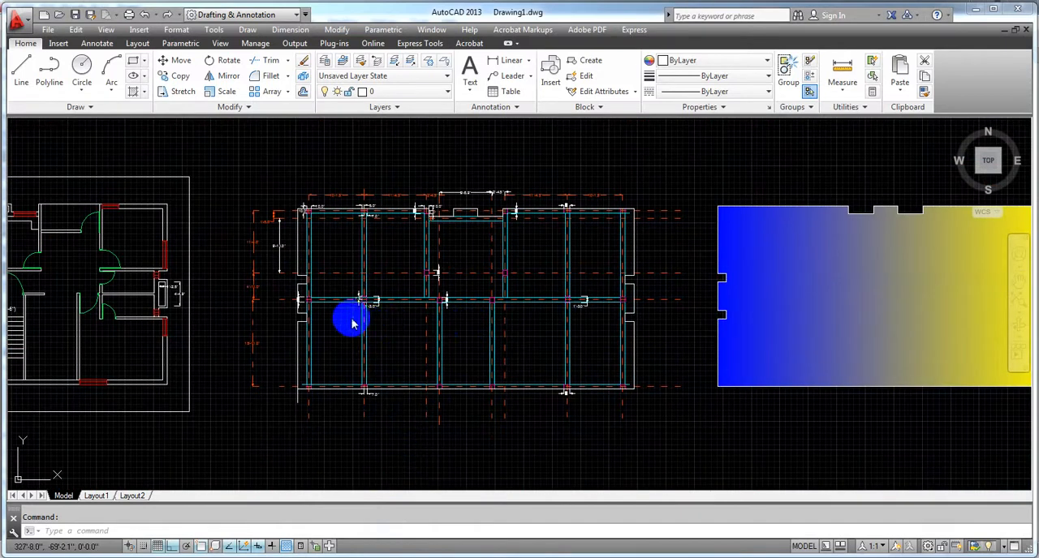
# Step: Recheck the dimensions and orientation of the one-foot-deep columns at the first and third vertical grid lines
pyautogui.scroll(8, 327, 316)
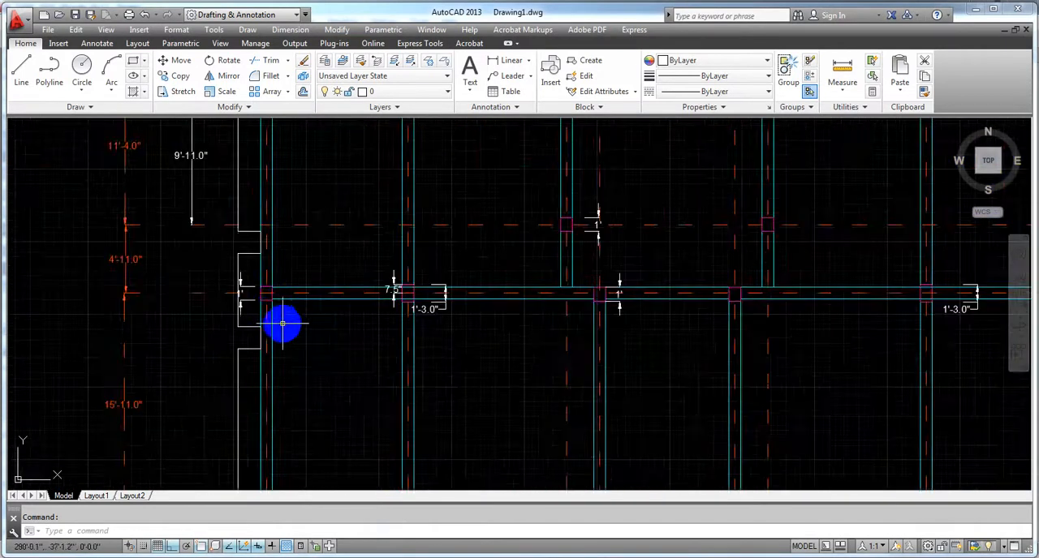
pyautogui.scroll(-4, 330, 366)
pyautogui.scroll(-4, 568, 357)
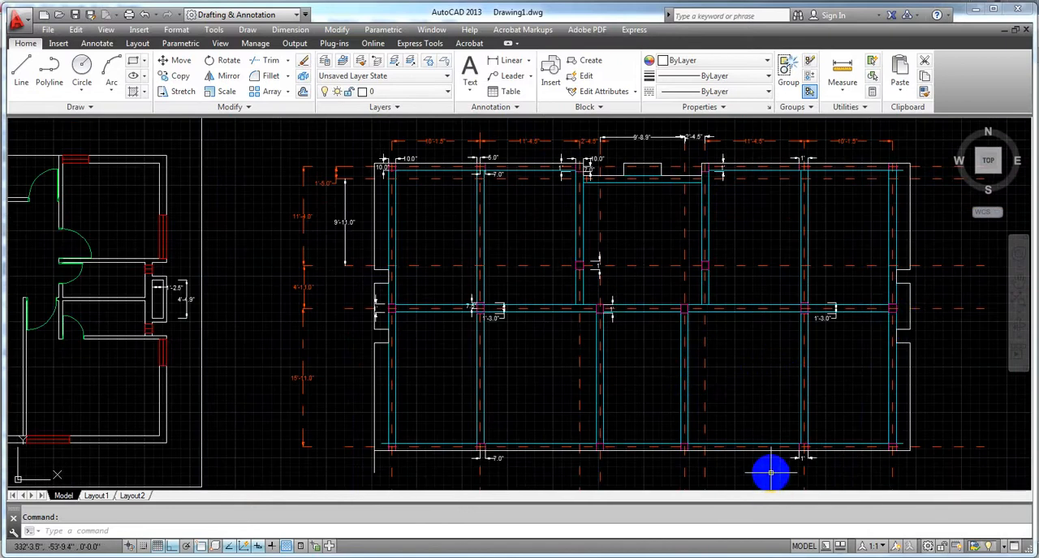
pyautogui.scroll(5, 568, 272)
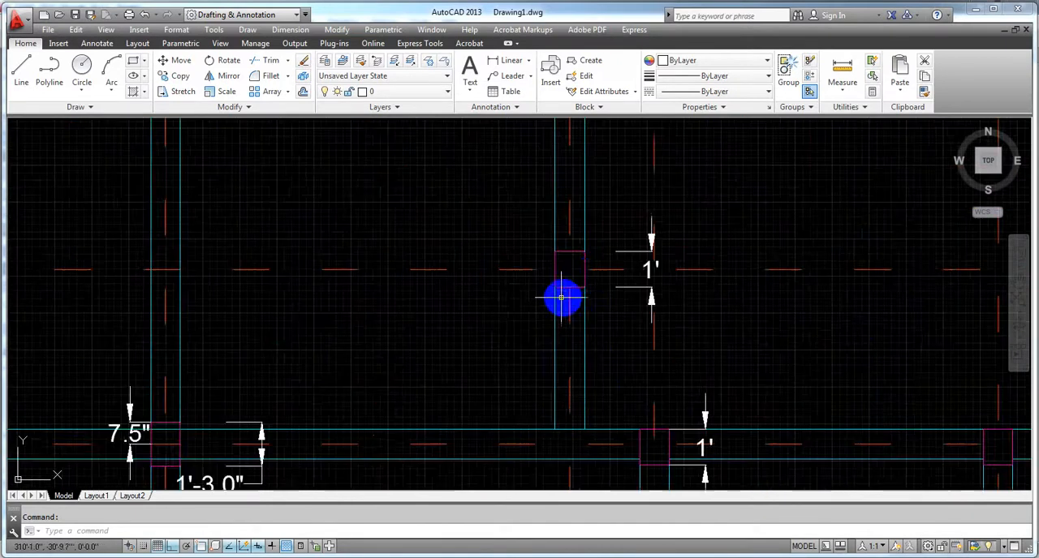
pyautogui.scroll(-3, 562, 299)
pyautogui.scroll(-3, 570, 271)
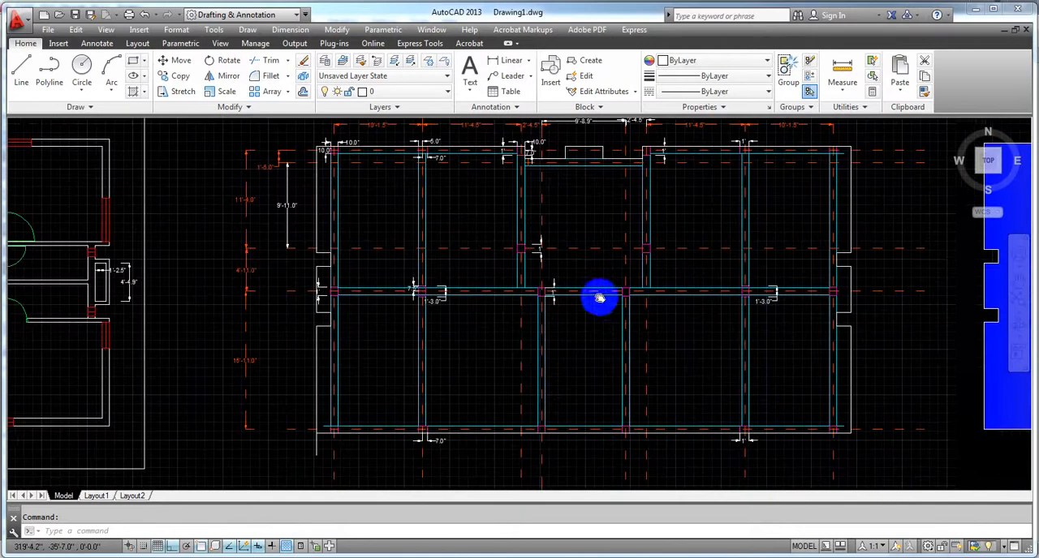
# Step: Return to ETABS and check the orientation of the C (10x12) column outline in the GF plan view
pyautogui.hotkey('alt', 'Tab')
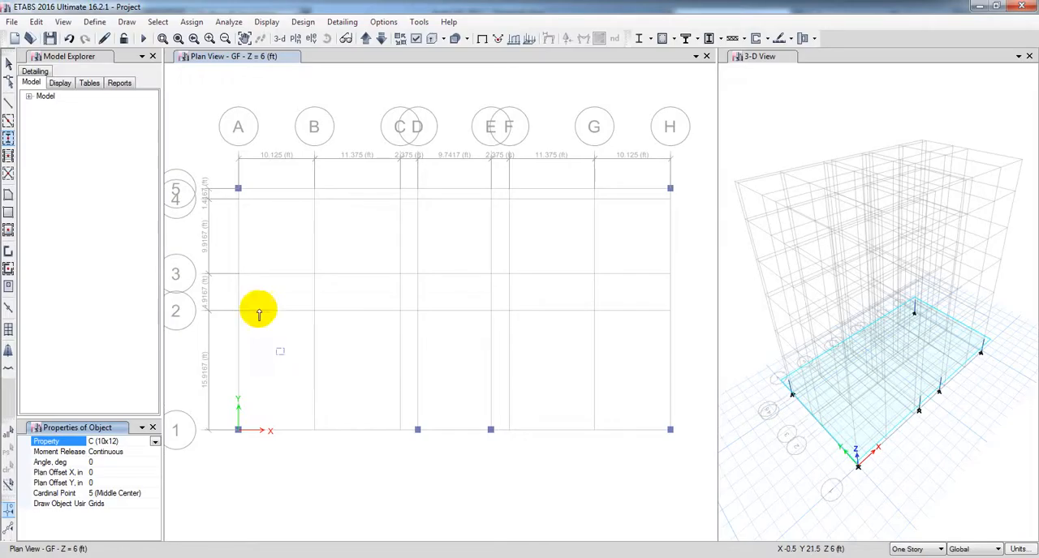
pyautogui.press('Escape')
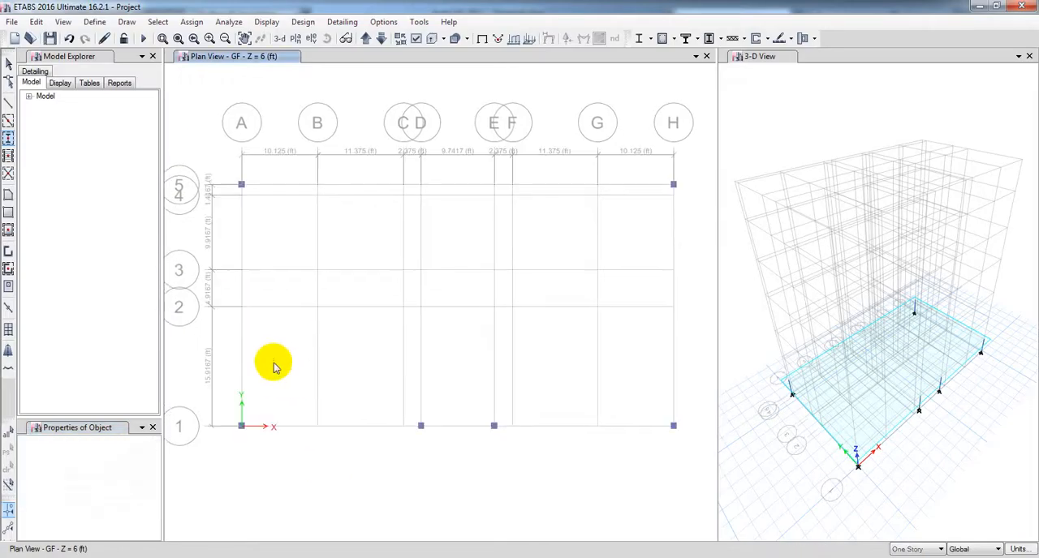
pyautogui.moveTo(286, 341); pyautogui.dragTo(301, 344, button='middle')
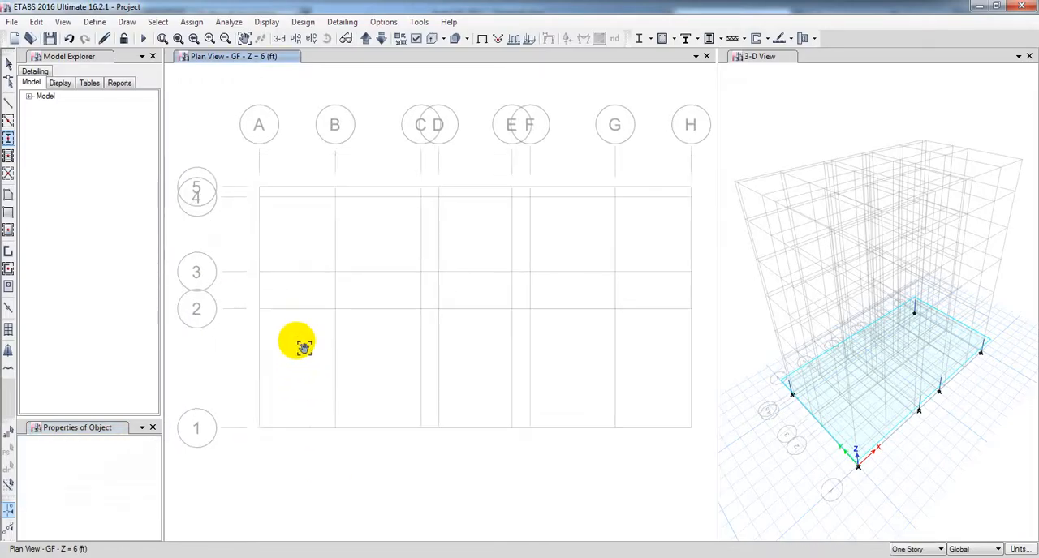
pyautogui.scroll(4, 286, 348)
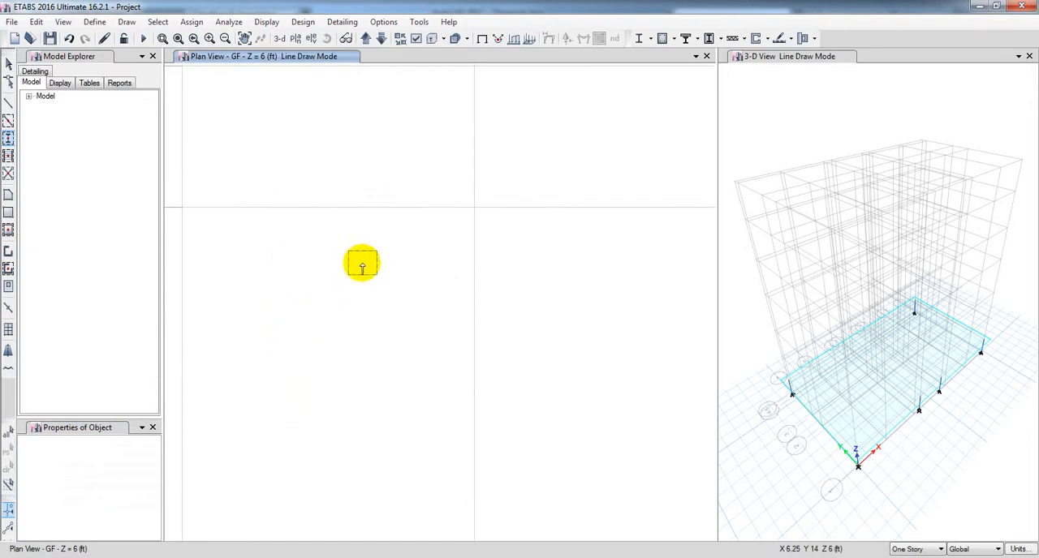
pyautogui.scroll(-4, 353, 268)
pyautogui.scroll(4, 349, 279)
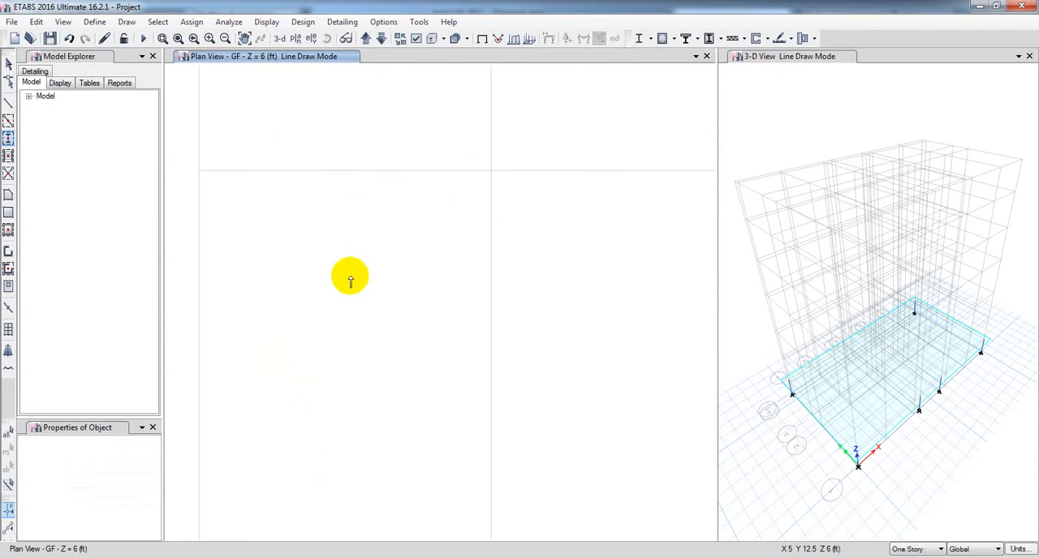
pyautogui.scroll(4, 350, 277)
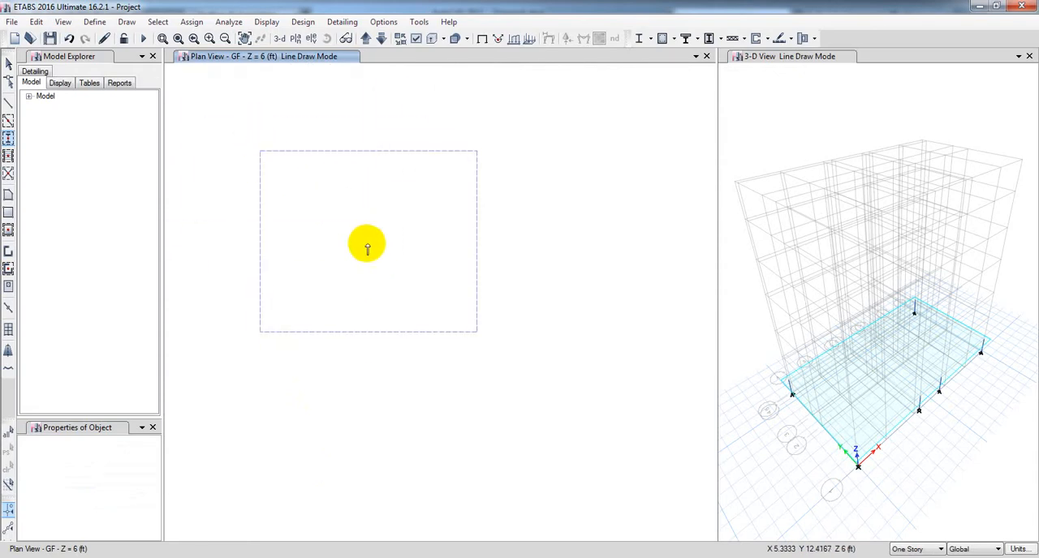
pyautogui.scroll(-2, 368, 265)
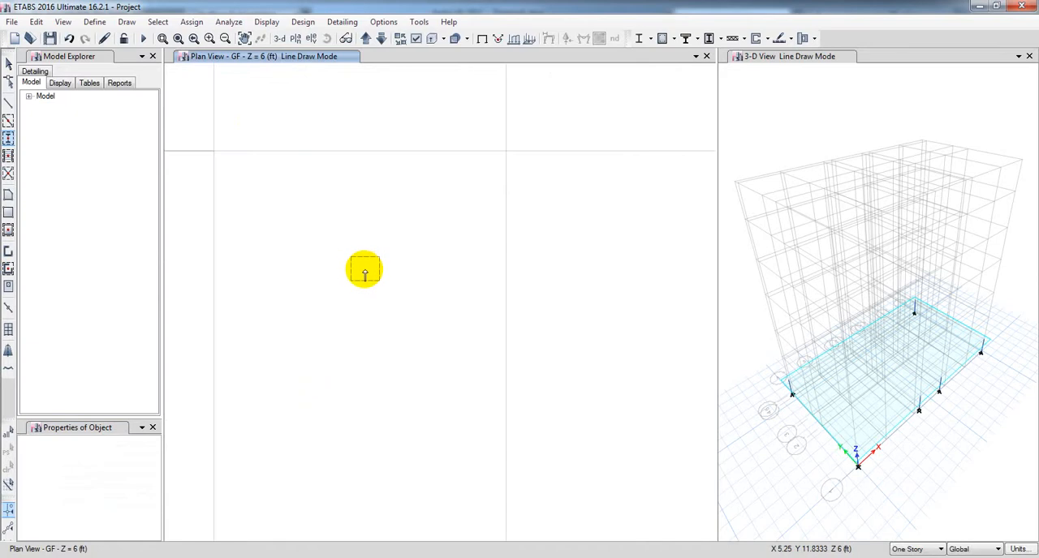
# Step: Set the column angle to 90 degrees and place a C (10x12) column at grid point A-2
pyautogui.press('Escape')
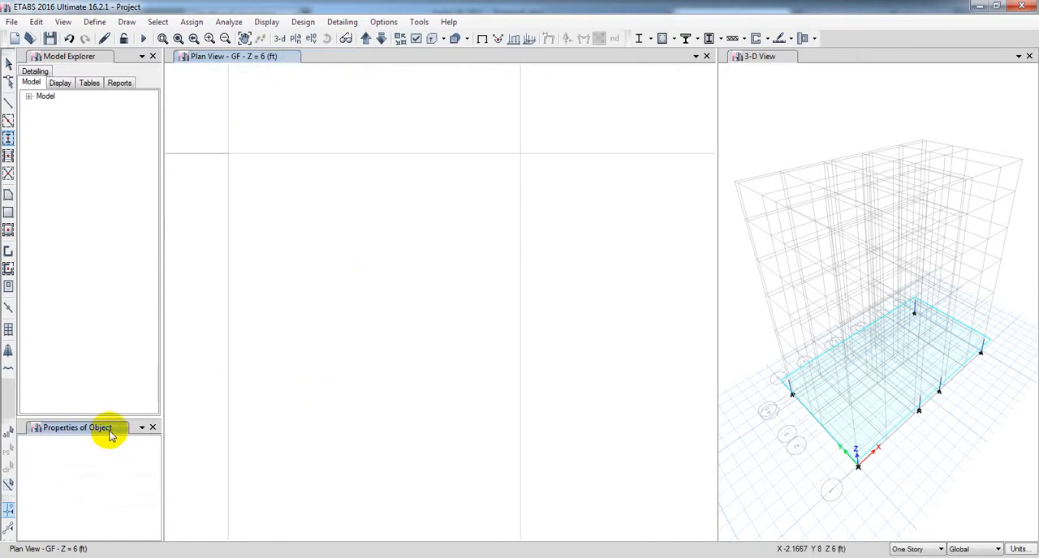
pyautogui.click(141, 428)
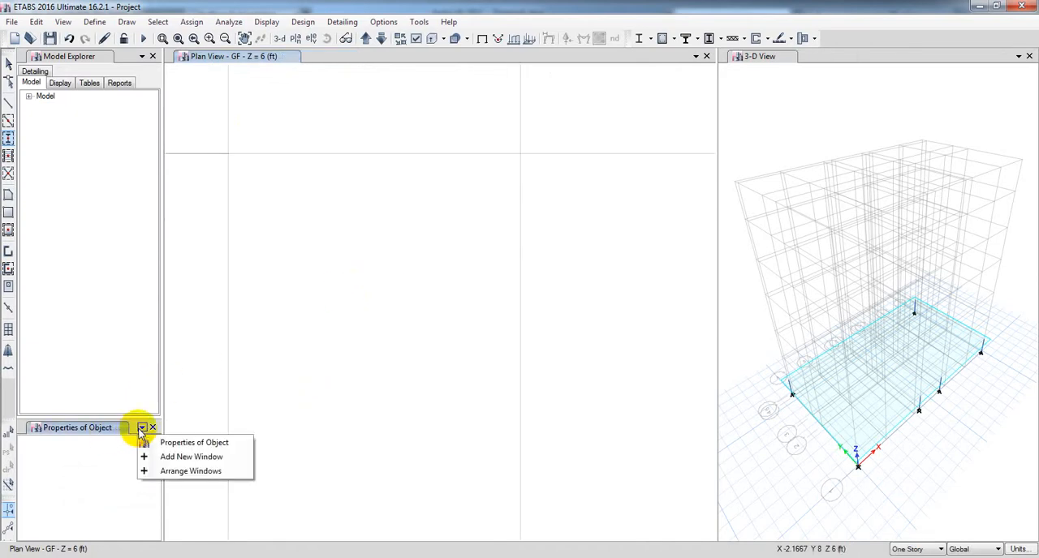
pyautogui.click(9, 138)
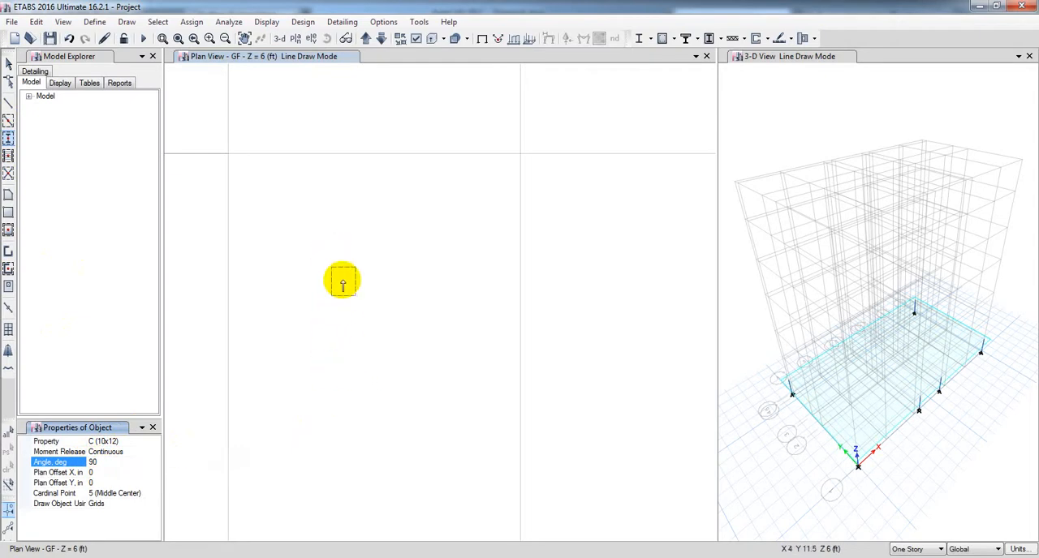
pyautogui.moveTo(342, 280)
pyautogui.mouseDown(button='middle')
pyautogui.moveTo(389, 280)
pyautogui.moveTo(327, 297)
pyautogui.mouseUp(button='middle')
pyautogui.scroll(-9, 389, 281)
pyautogui.scroll(3, 388, 280)
pyautogui.scroll(3, 385, 278)
pyautogui.press('Escape')
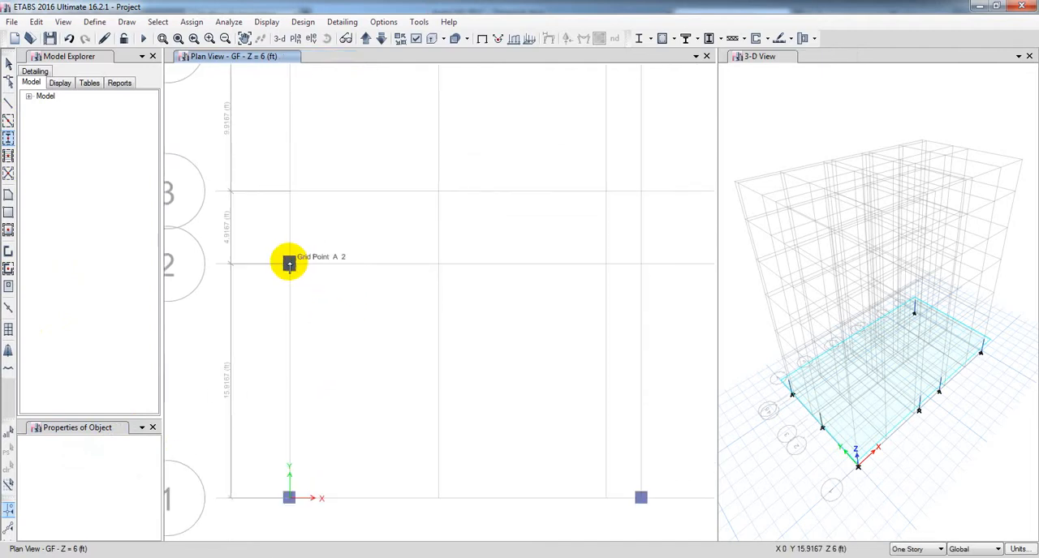
# Step: Place C (10x12) columns rotated 90 degrees at grid points C-3, F-3 and H-2 on the GF plan
pyautogui.scroll(-3, 289, 264)
pyautogui.moveTo(371, 281); pyautogui.dragTo(261, 302, button='middle')
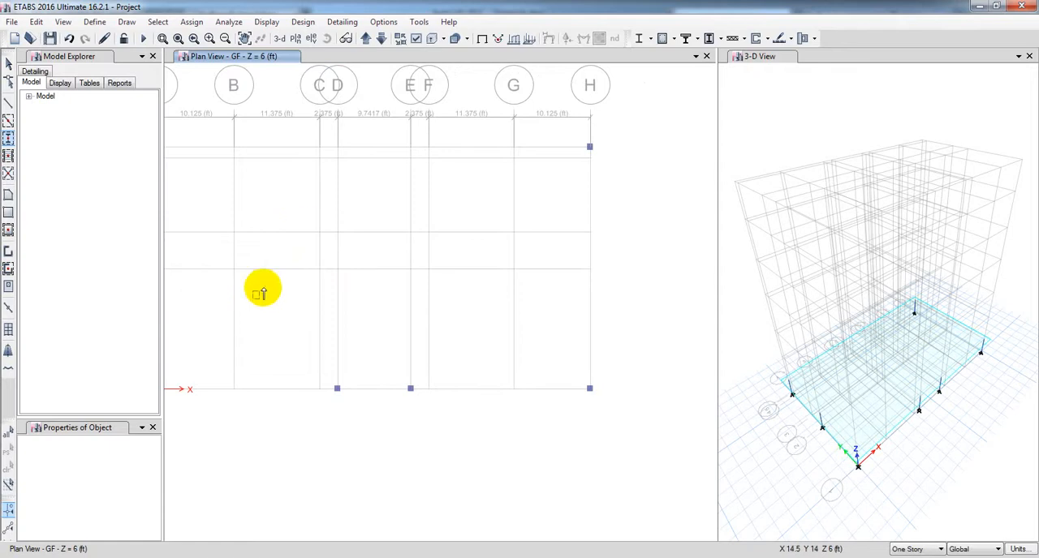
pyautogui.scroll(3, 319, 234)
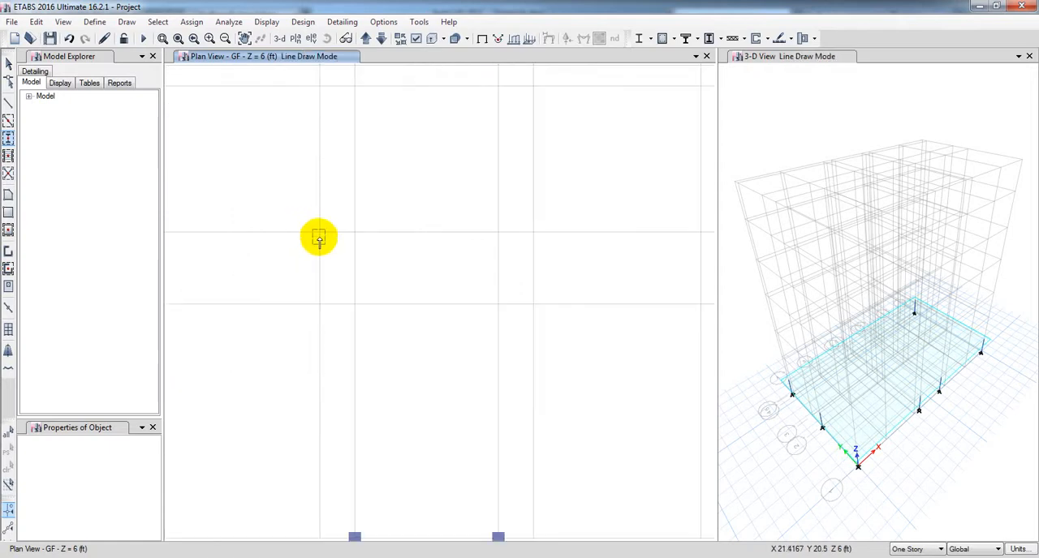
pyautogui.moveTo(381, 252); pyautogui.dragTo(294, 255, button='middle')
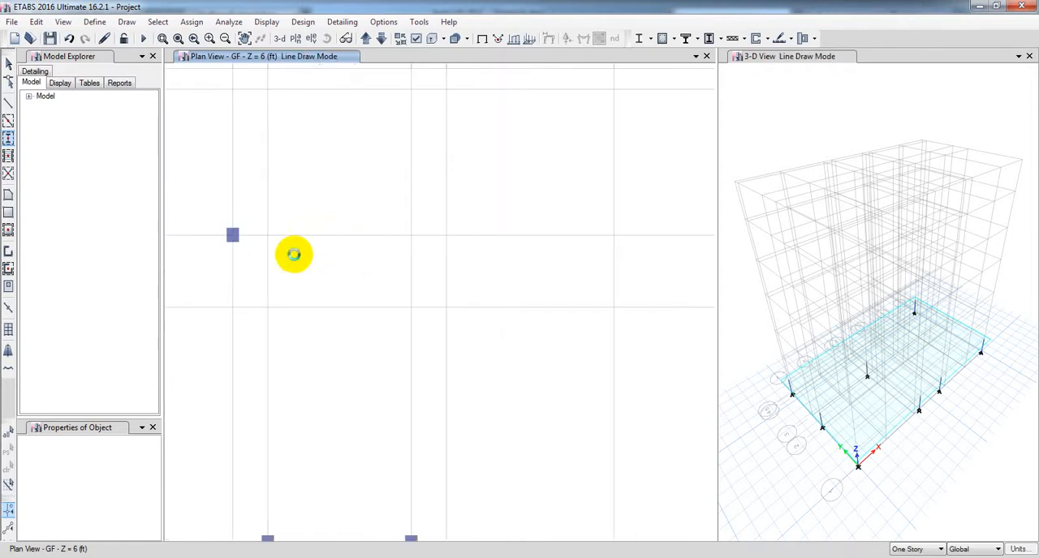
pyautogui.click(446, 236)
pyautogui.moveTo(473, 255); pyautogui.dragTo(346, 246, button='middle')
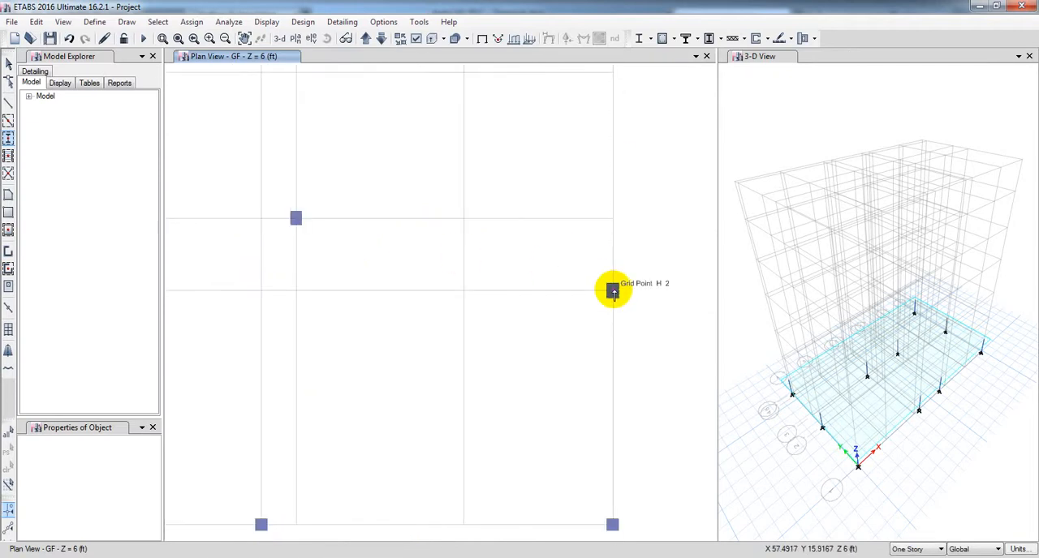
pyautogui.scroll(-5, 611, 292)
pyautogui.moveTo(579, 347); pyautogui.dragTo(395, 348, button='middle')
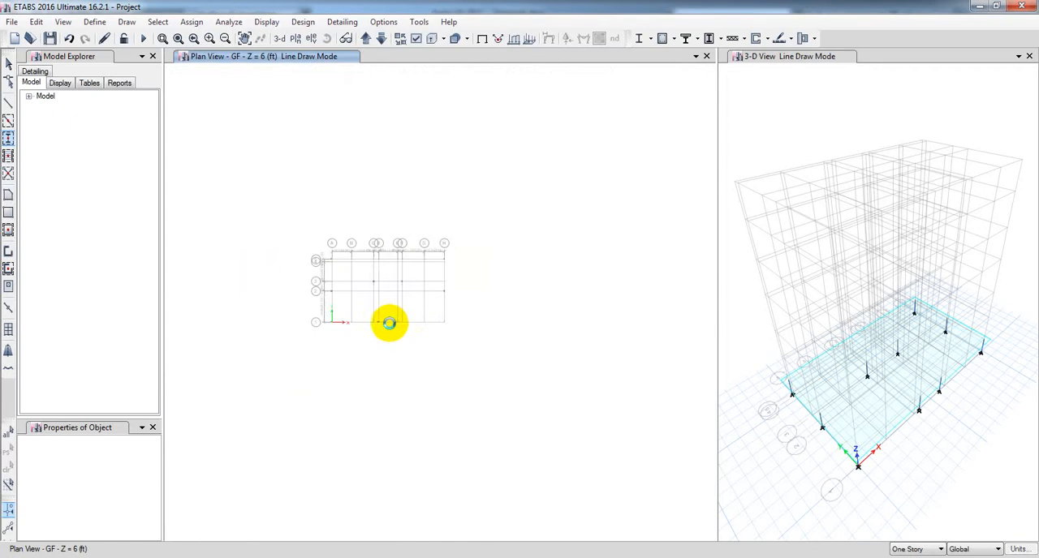
pyautogui.scroll(5, 389, 323)
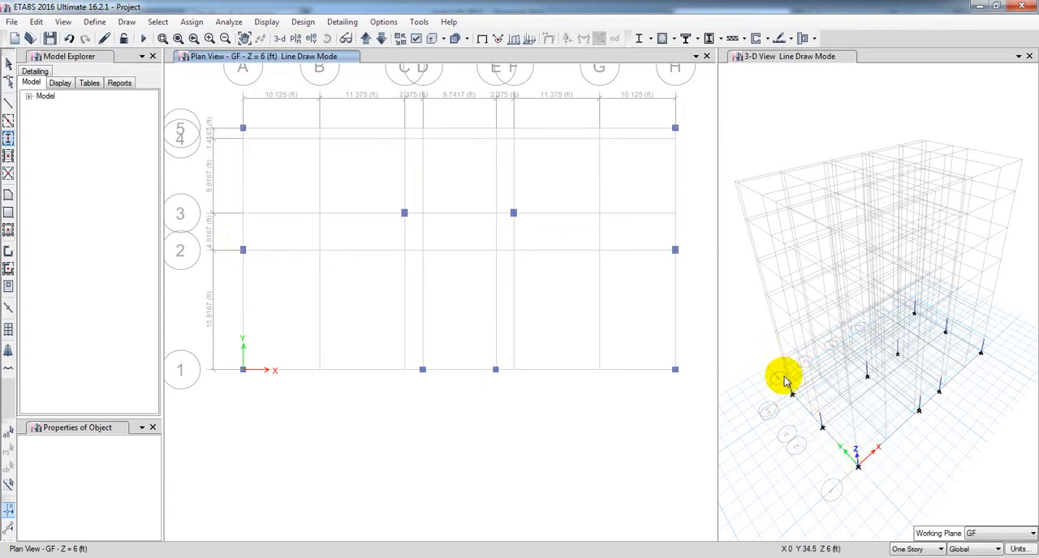
pyautogui.press('Escape')
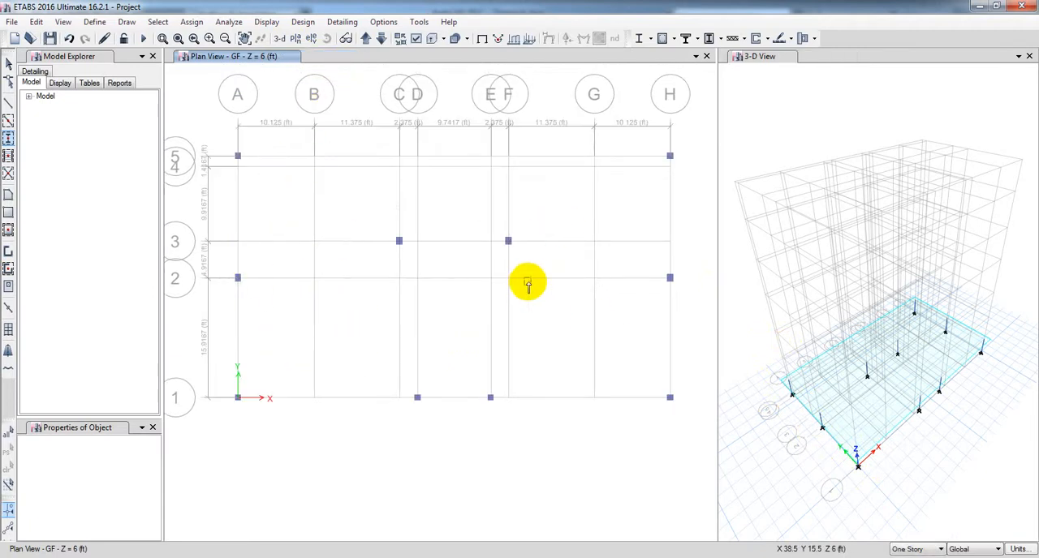
# Step: Move up to the Story1 plan and place C (10x12) columns at grid points A-2, C-3, F-3 and H-2
pyautogui.click(366, 40)
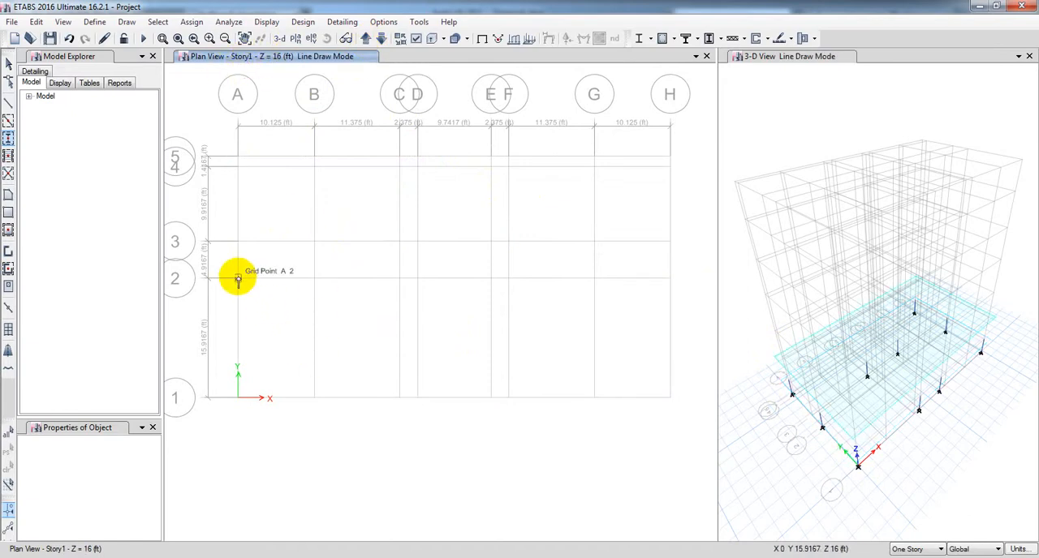
pyautogui.click(238, 278)
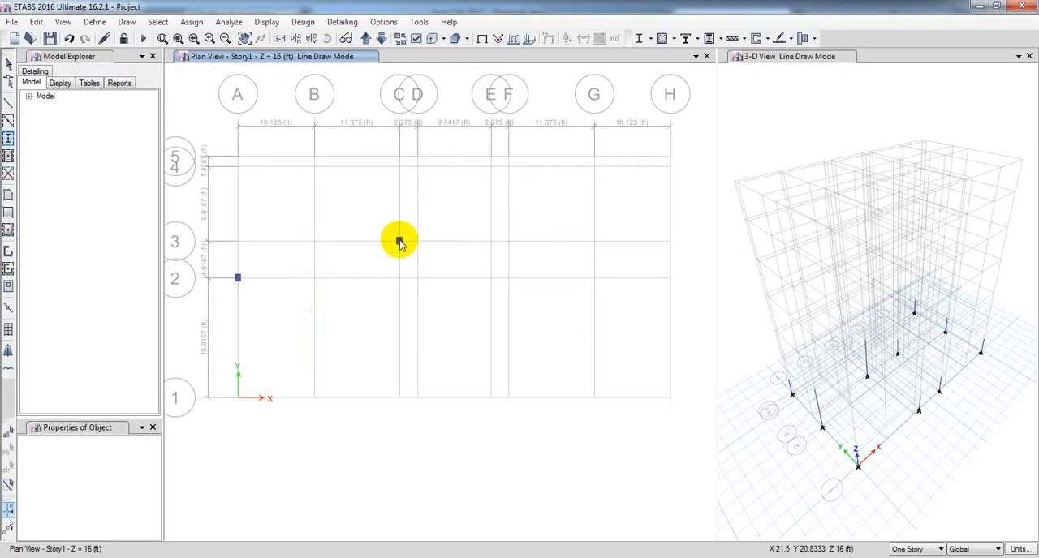
pyautogui.click(398, 241)
pyautogui.click(508, 241)
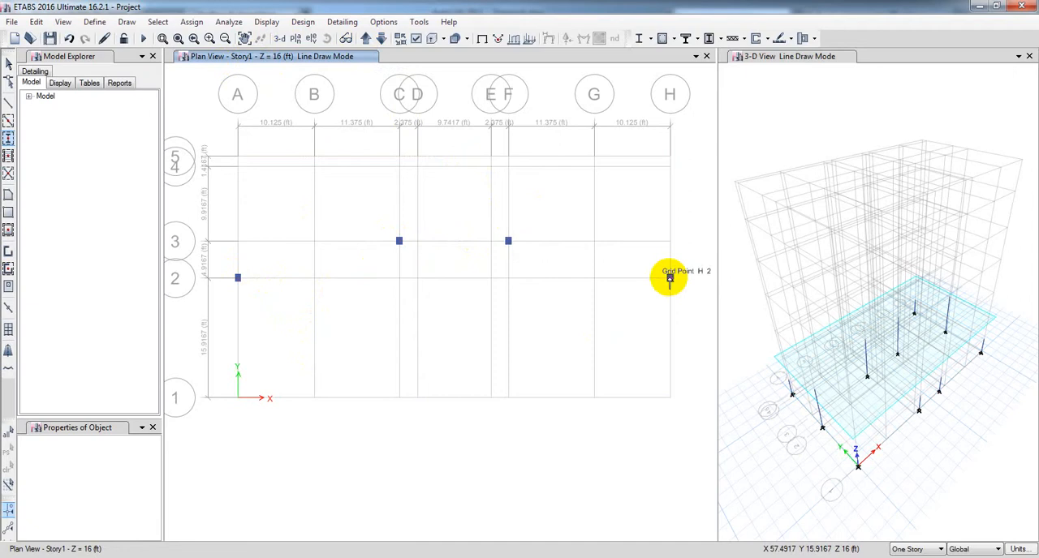
pyautogui.click(670, 278)
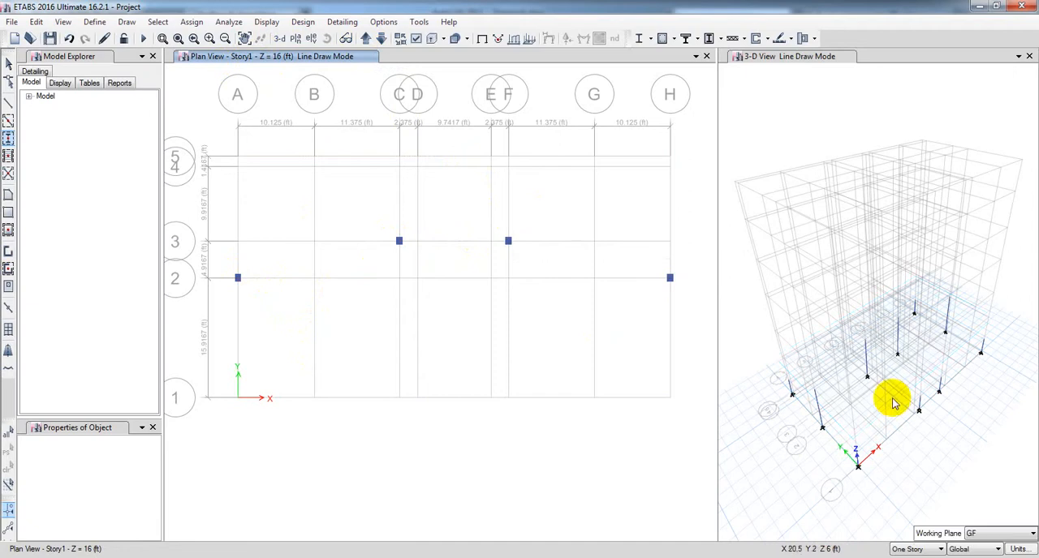
pyautogui.click(248, 284)
# Step: Return to the GF plan and set the column drawing properties to section C (10x10) with an angle of 0 degrees
pyautogui.click(380, 42)
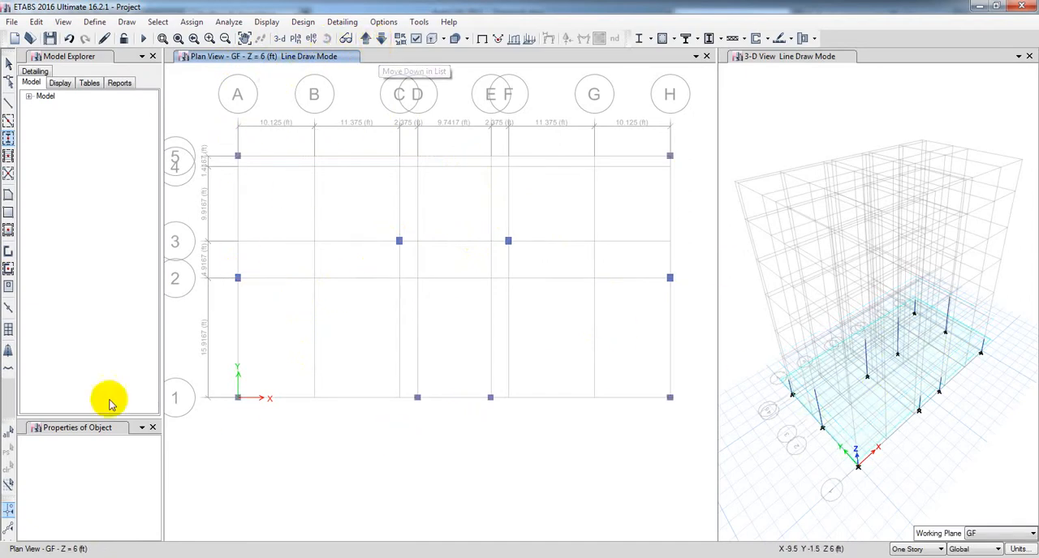
pyautogui.click(8, 138)
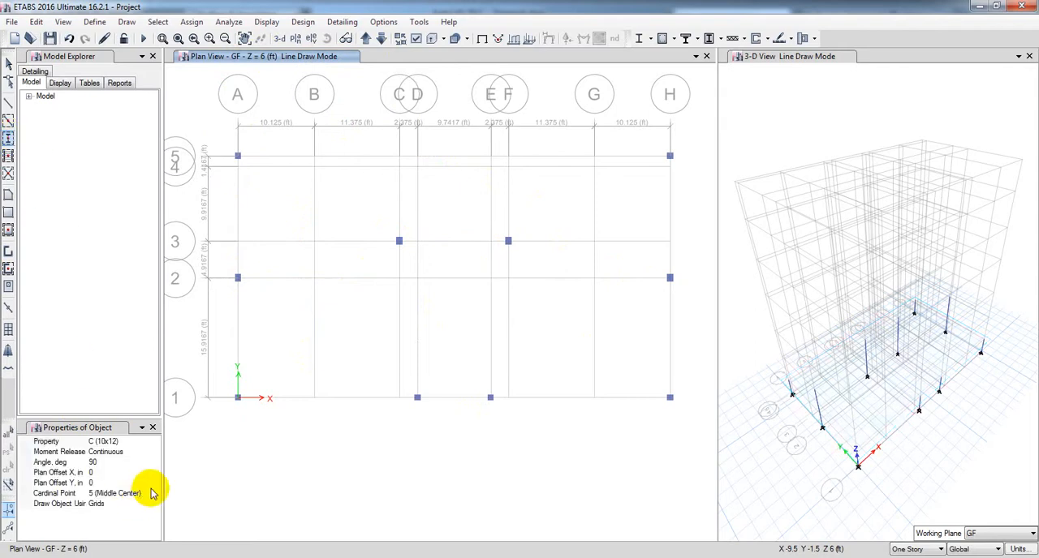
pyautogui.click(127, 441)
pyautogui.click(154, 442)
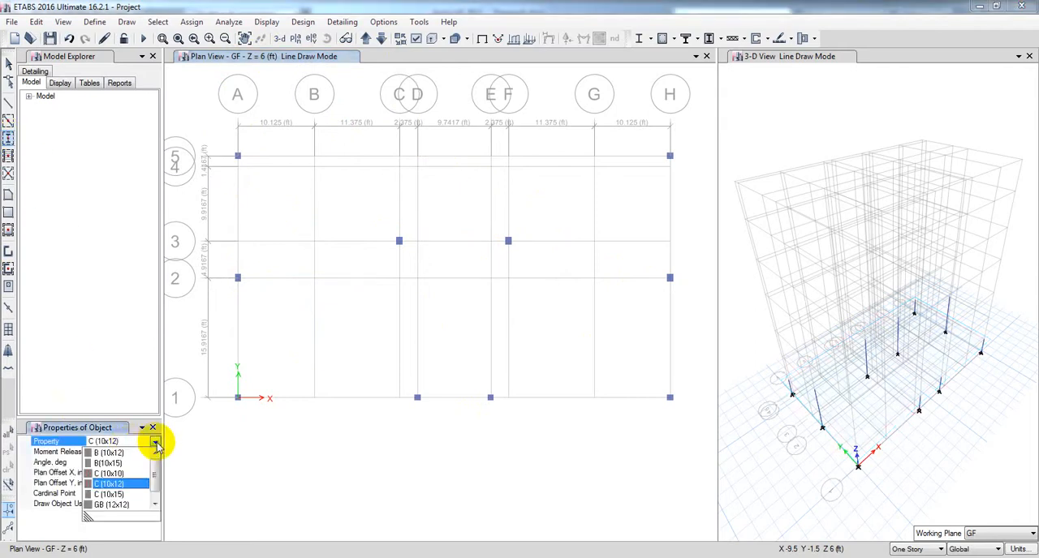
pyautogui.click(122, 481)
pyautogui.click(108, 463)
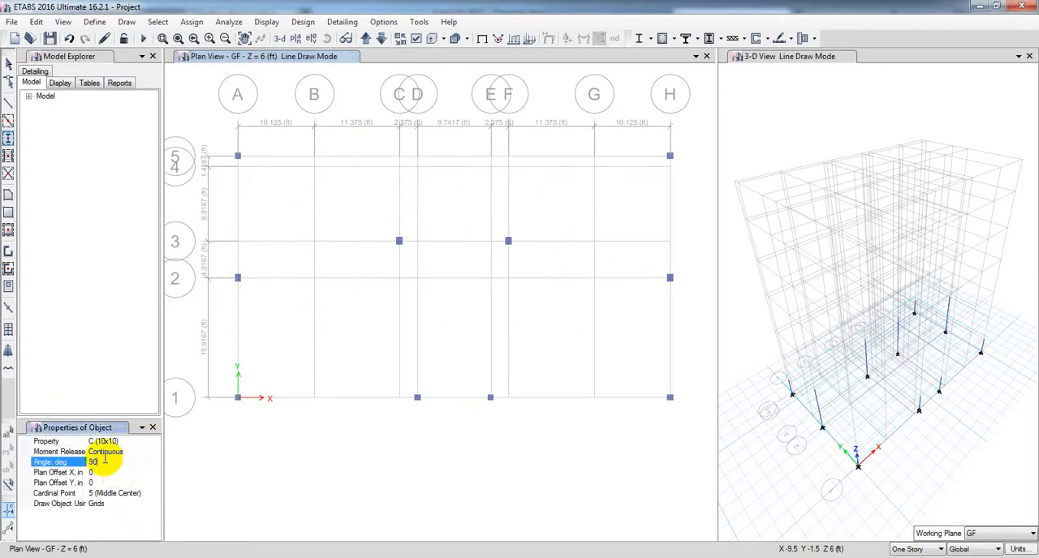
pyautogui.click(116, 460)
pyautogui.click(31, 467)
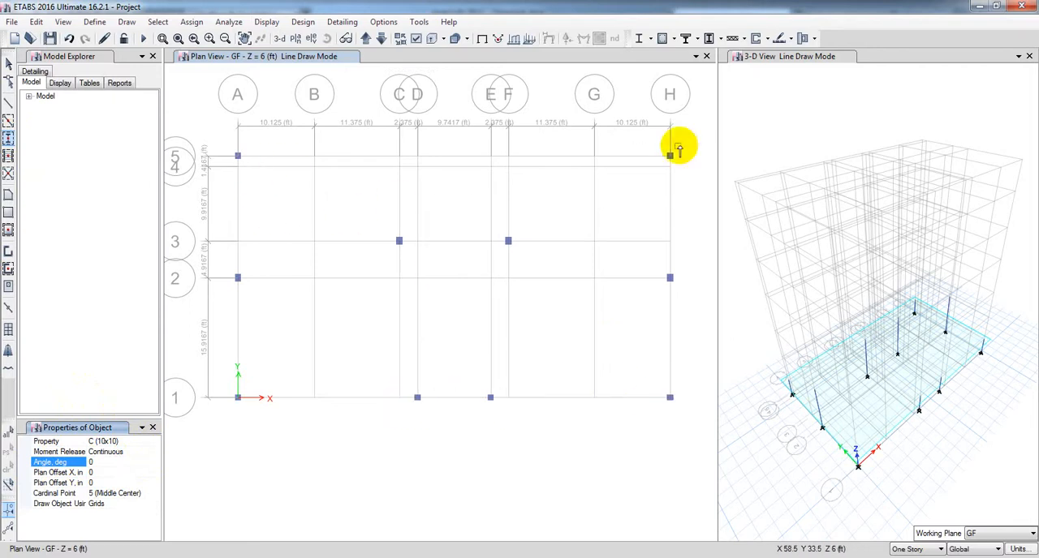
# Step: On the Story1 plan, place C (10x10) columns along grid line 1 at A-1, H-1, D-1 and E-1
pyautogui.click(364, 38)
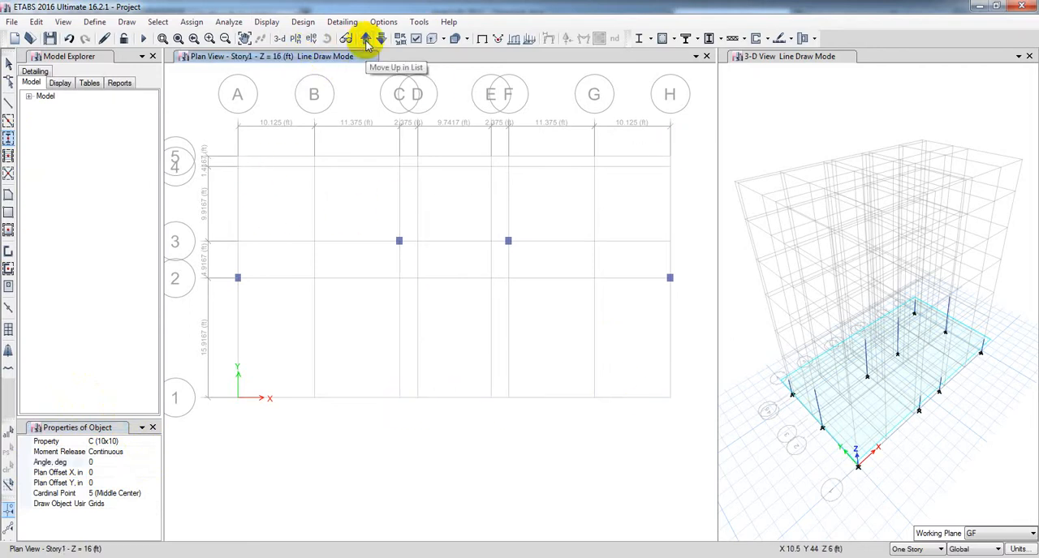
pyautogui.click(238, 397)
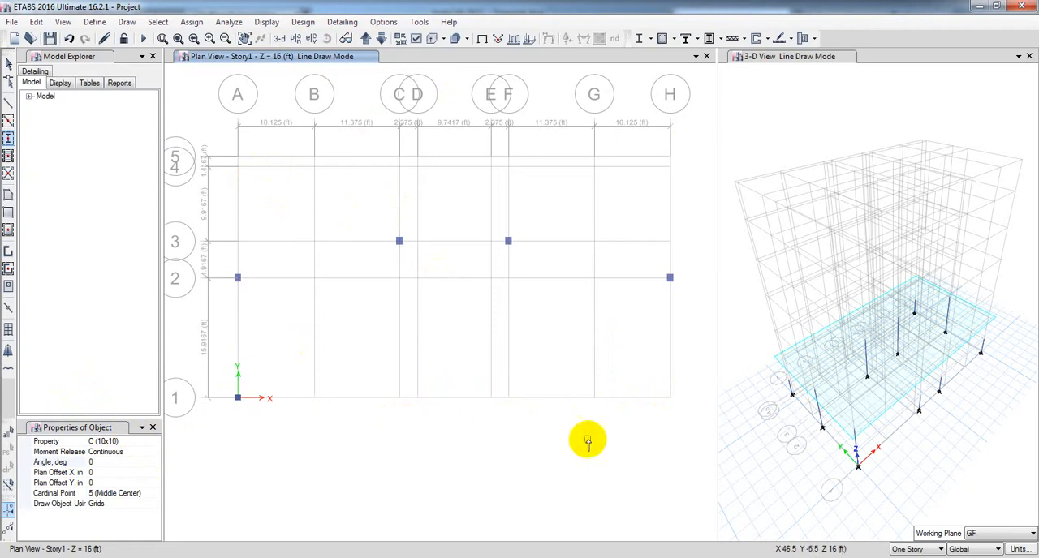
pyautogui.click(670, 397)
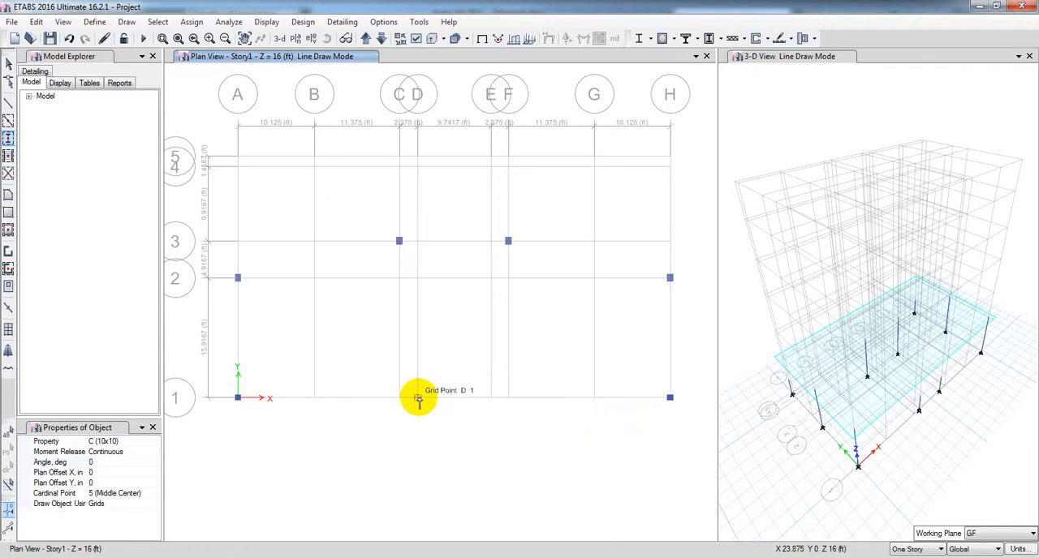
pyautogui.click(417, 398)
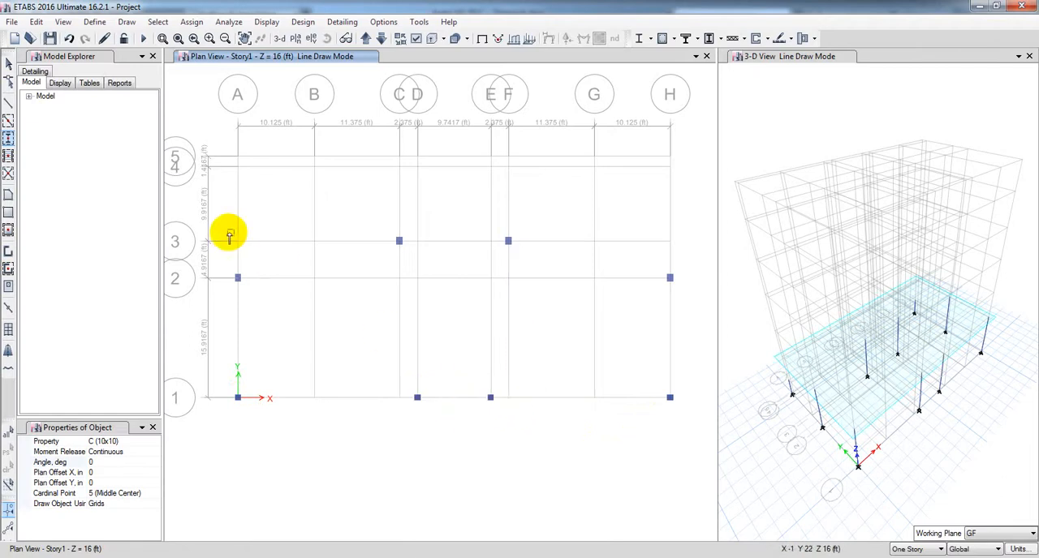
pyautogui.scroll(5, 488, 391)
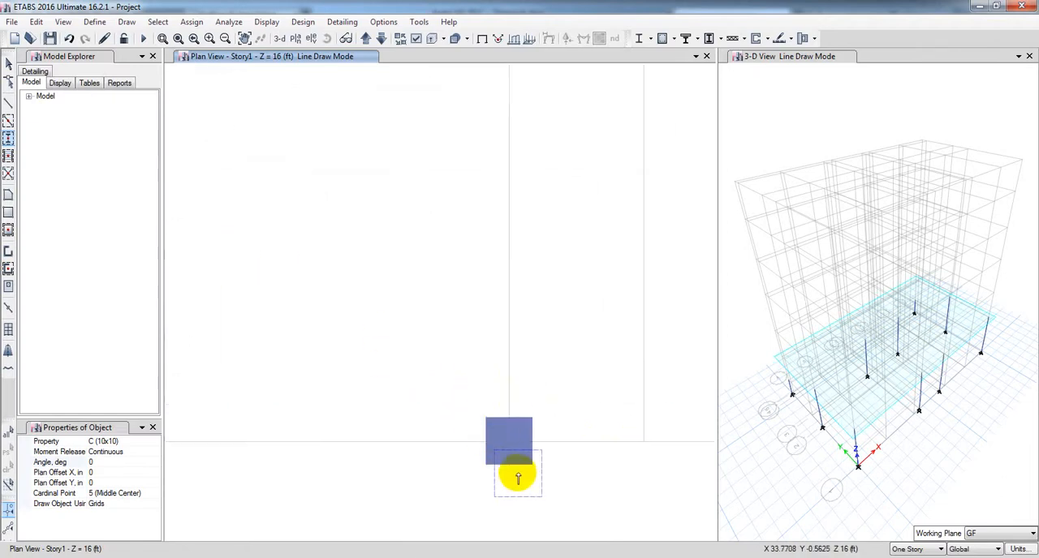
pyautogui.scroll(-5, 438, 424)
pyautogui.press('Escape')
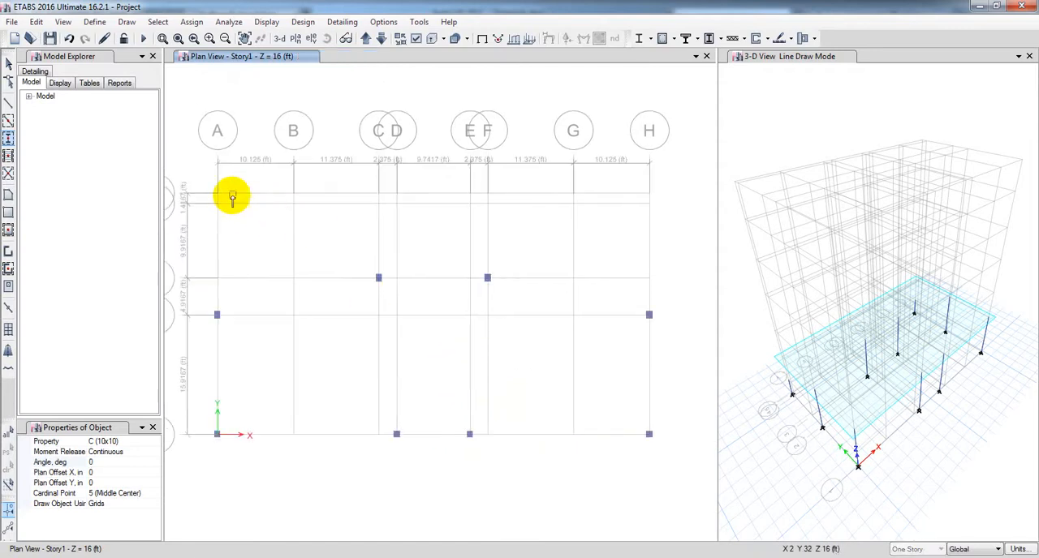
# Step: Place C (10x10) columns at the Story1 corner grid points A-5 and H-5
pyautogui.click(217, 192)
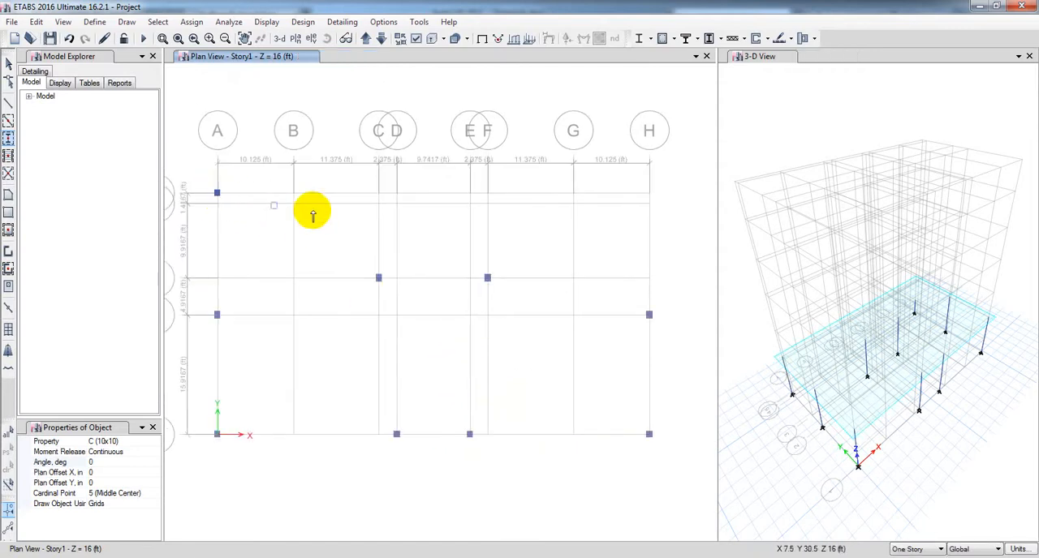
pyautogui.click(648, 193)
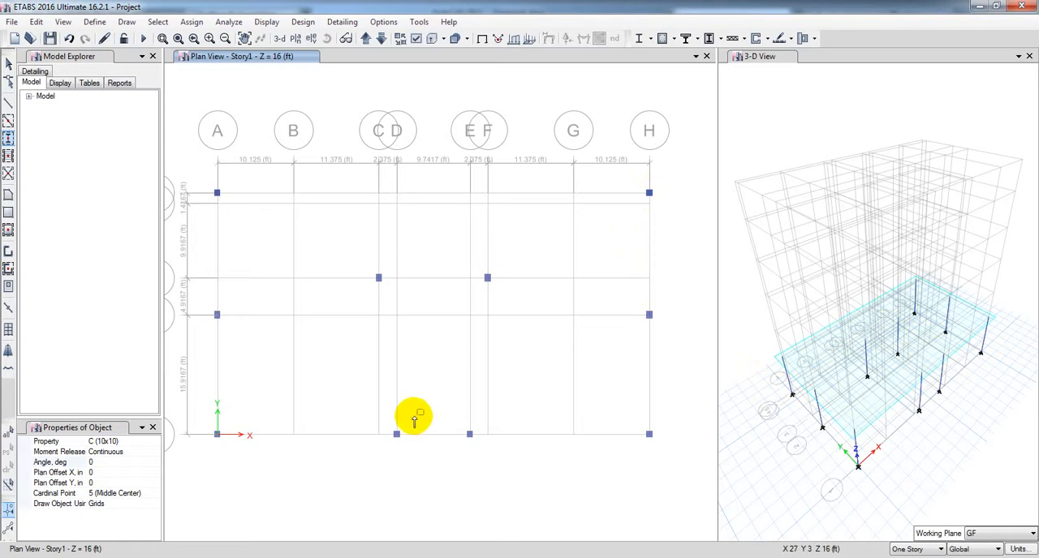
pyautogui.moveTo(358, 471); pyautogui.dragTo(367, 451, button='middle')
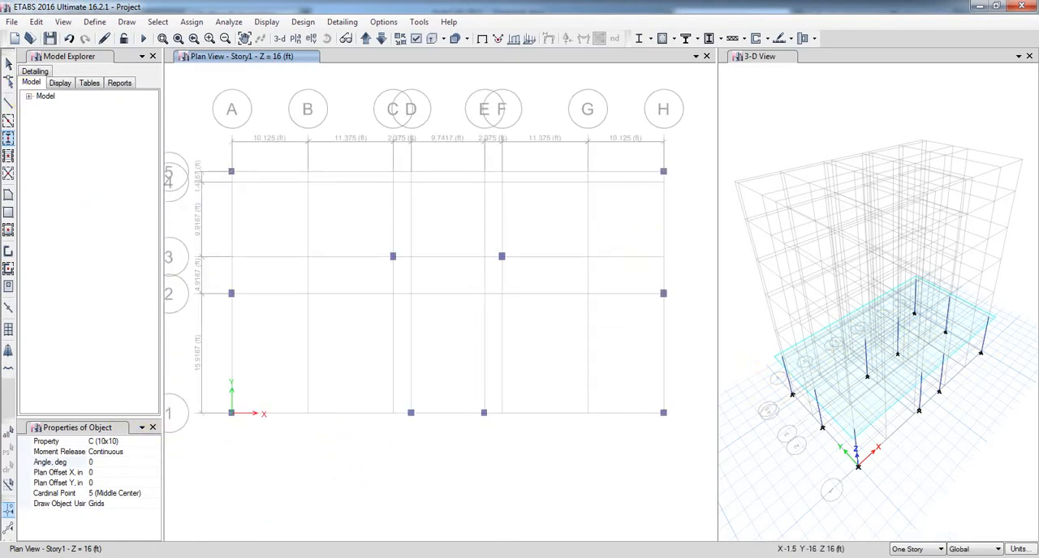
# Step: Switch to AutoCAD and examine the depth and position of the one-foot-deep columns relative to the middle horizontal grid line
pyautogui.moveTo(299, 557)
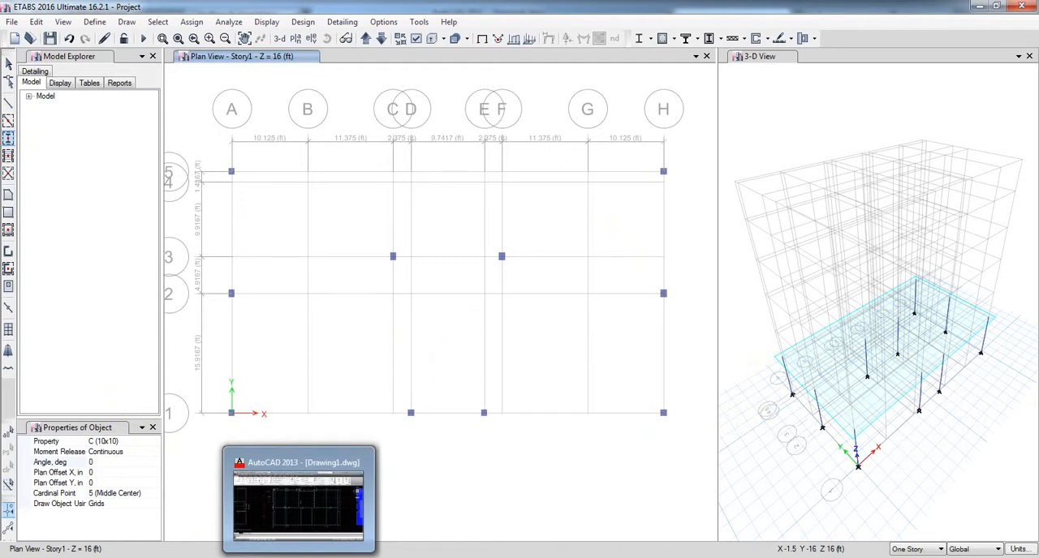
pyautogui.click(298, 503)
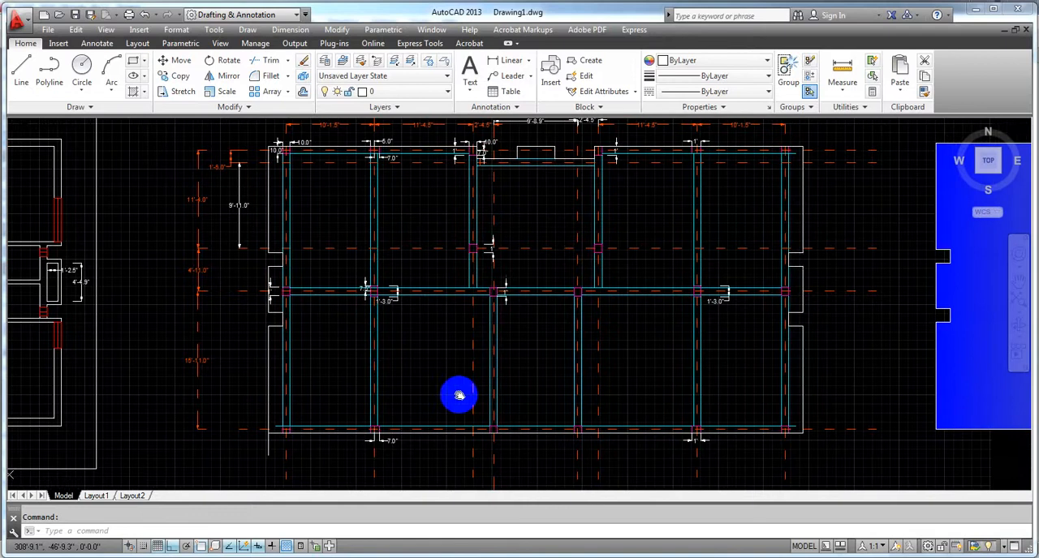
pyautogui.scroll(6, 492, 310)
pyautogui.scroll(2, 492, 311)
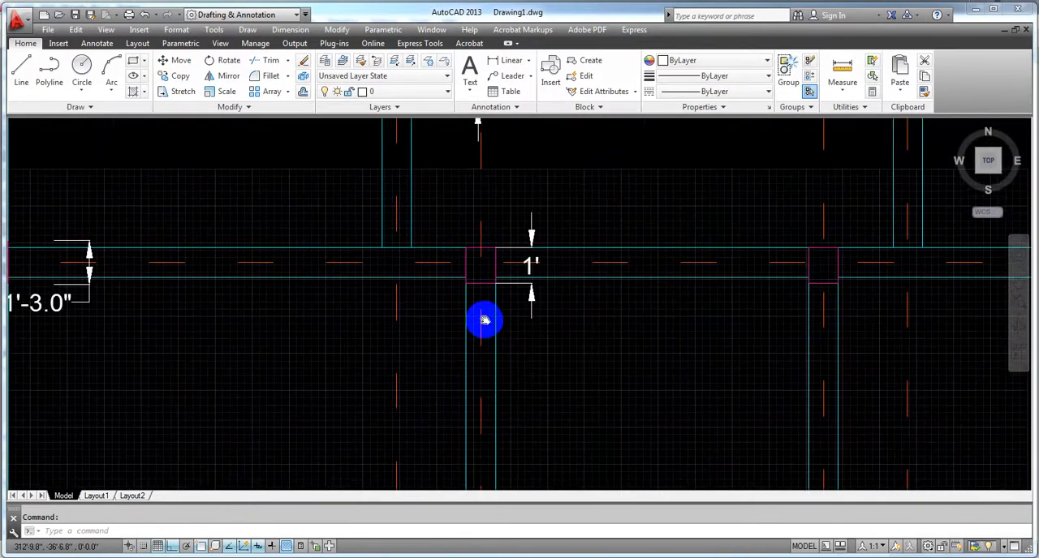
pyautogui.scroll(-1, 487, 292)
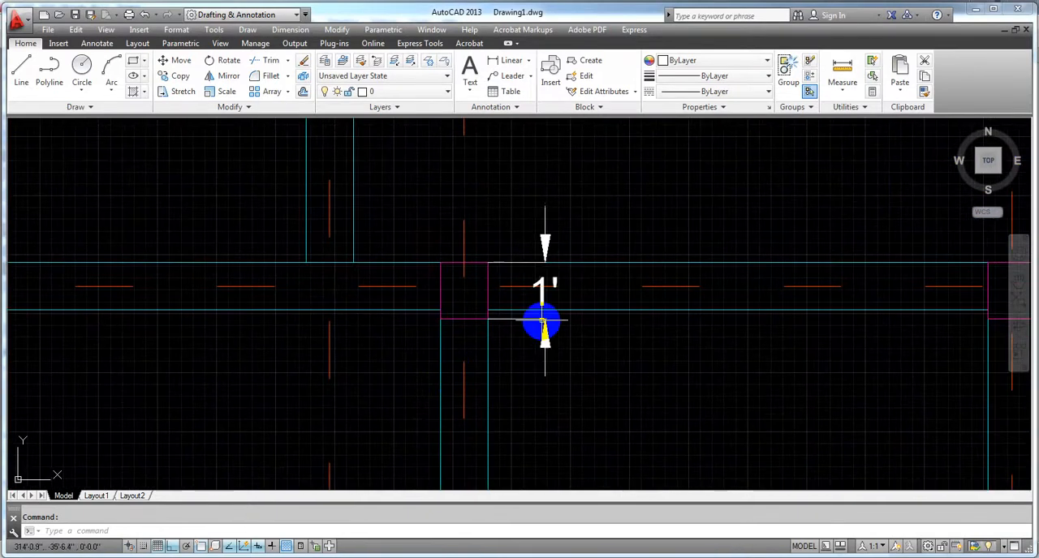
pyautogui.scroll(-2, 543, 296)
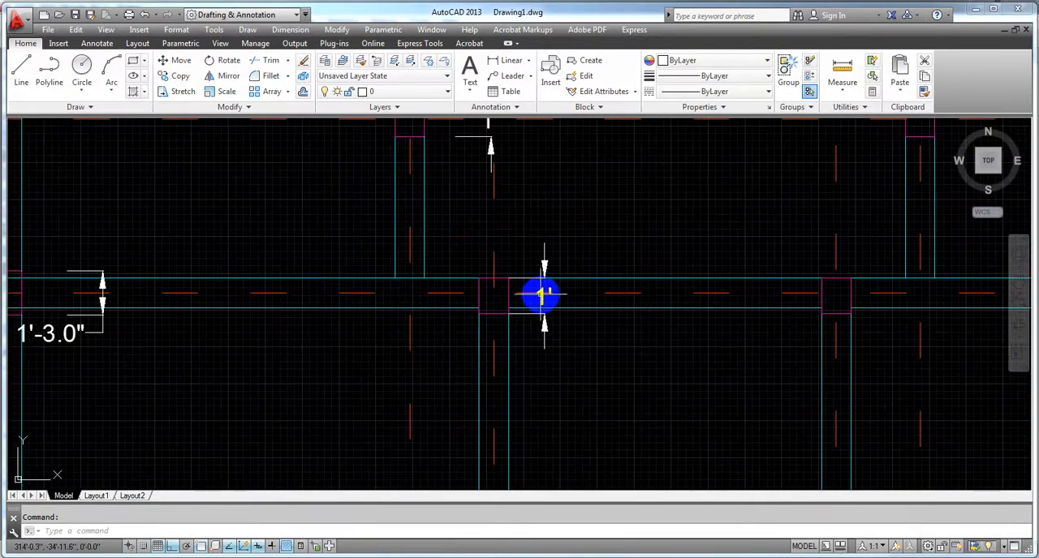
pyautogui.moveTo(530, 385); pyautogui.dragTo(523, 384, button='middle')
pyautogui.scroll(-2, 524, 366)
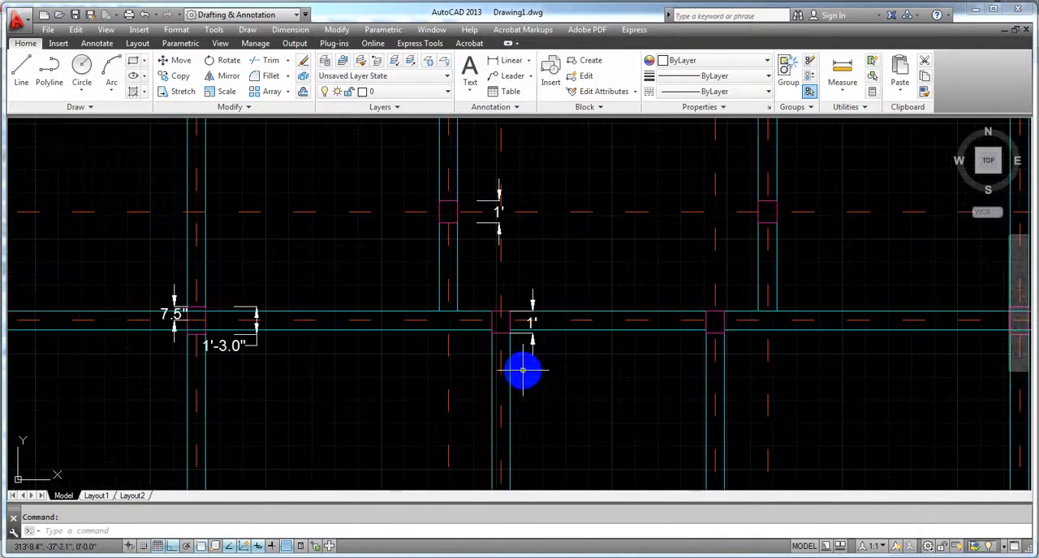
# Step: Add a linear dimension for the vertical offset between the midpoint of the D-2 column's side and the horizontal grid centerline
pyautogui.scroll(4, 499, 323)
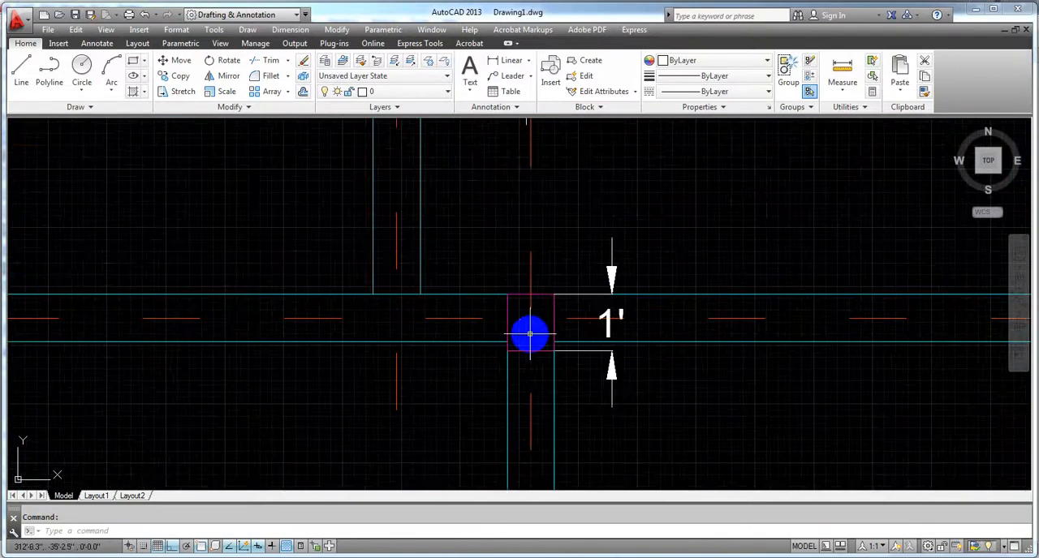
pyautogui.click(508, 61)
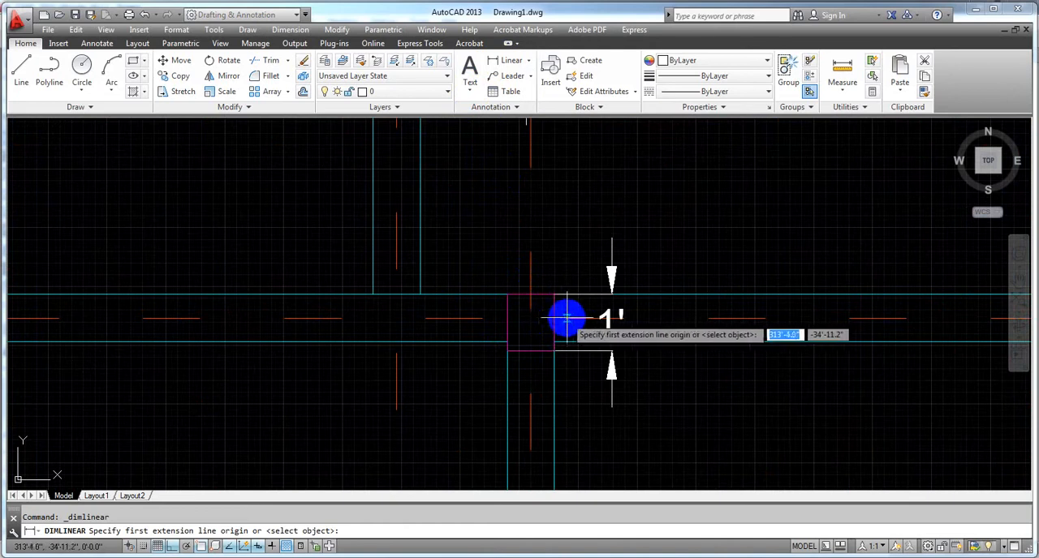
pyautogui.click(508, 323)
pyautogui.click(476, 320)
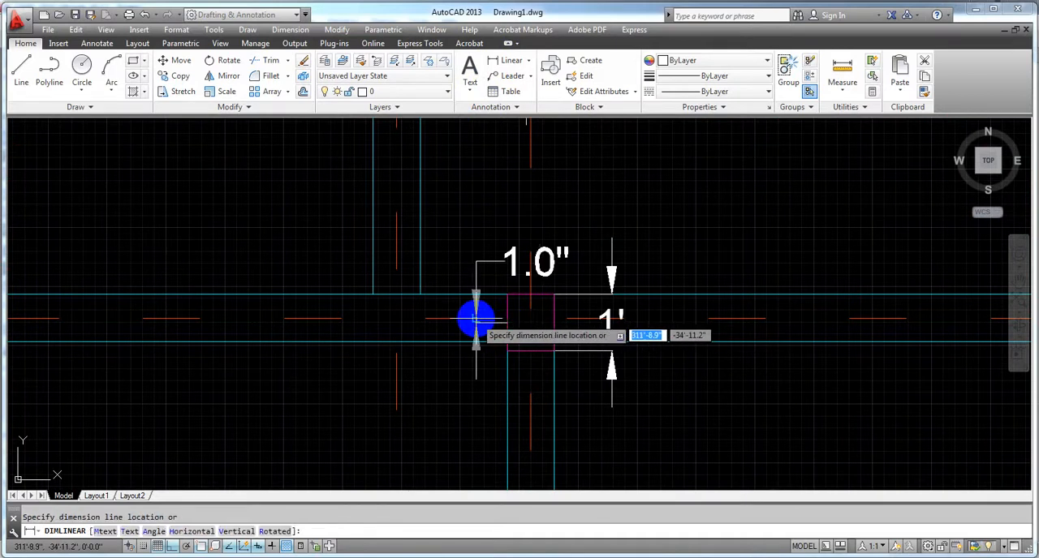
pyautogui.click(476, 319)
pyautogui.scroll(4, 495, 337)
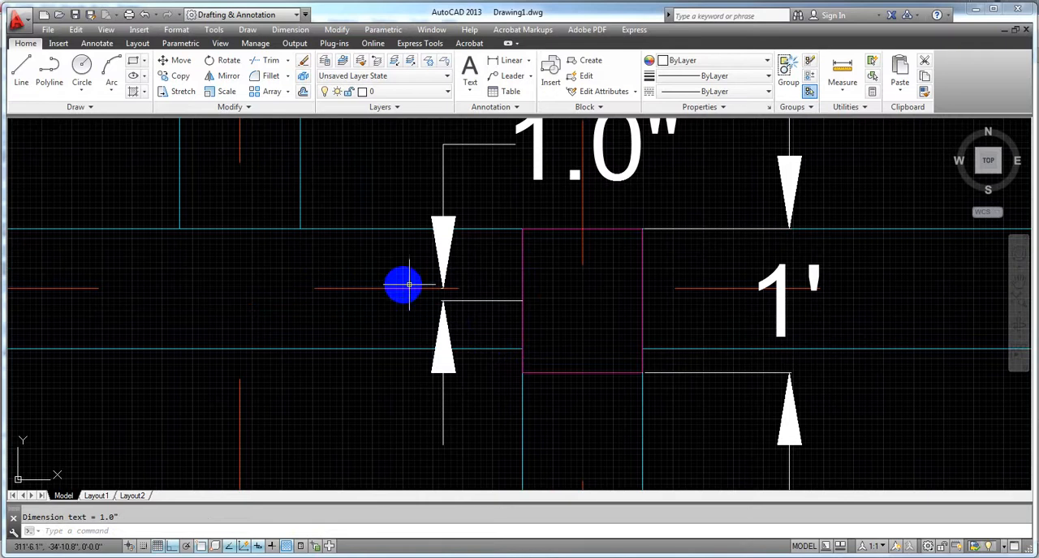
# Step: Examine the dimensioned depths and grid offsets of the one-foot-deep columns at D-2, E-2 and C-5 on the structural plan
pyautogui.scroll(-2, 577, 302)
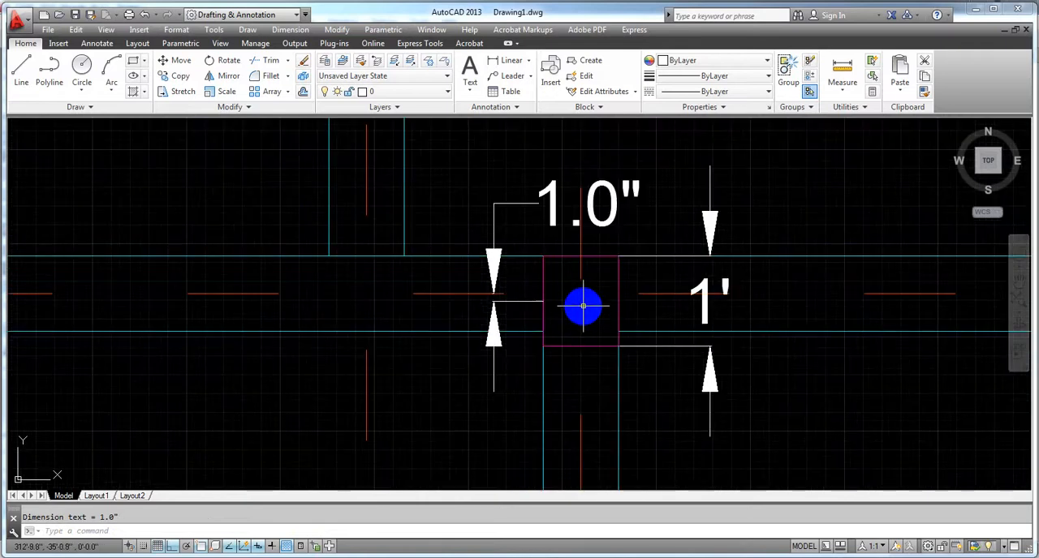
pyautogui.scroll(-3, 583, 306)
pyautogui.scroll(3, 582, 306)
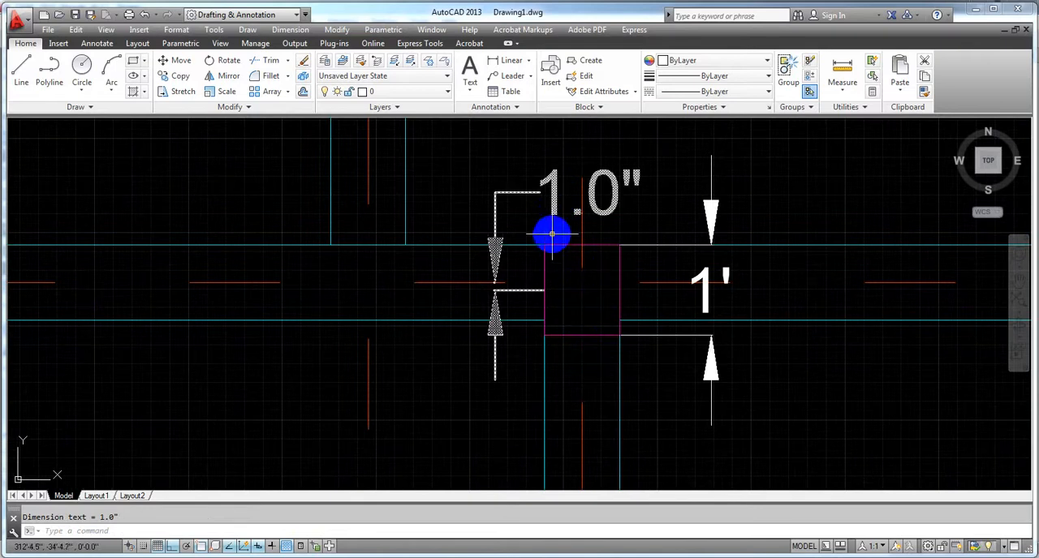
pyautogui.scroll(-5, 580, 305)
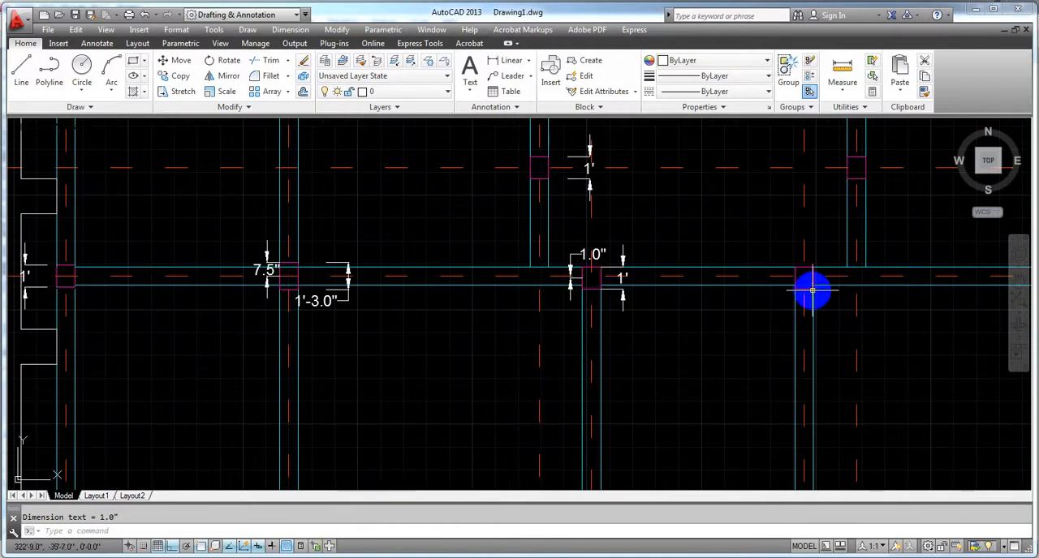
pyautogui.scroll(-3, 682, 205)
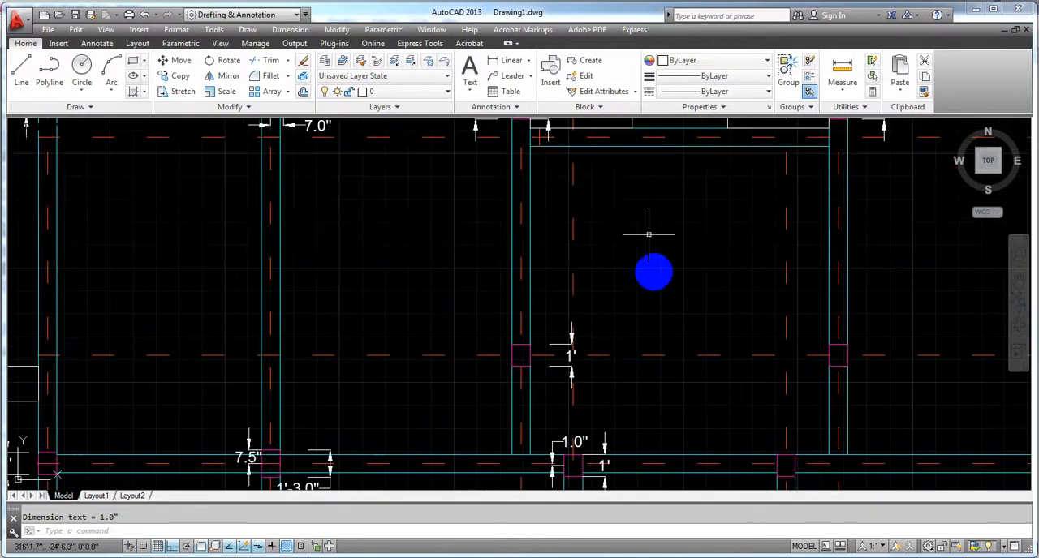
pyautogui.scroll(3, 640, 355)
pyautogui.scroll(4, 502, 327)
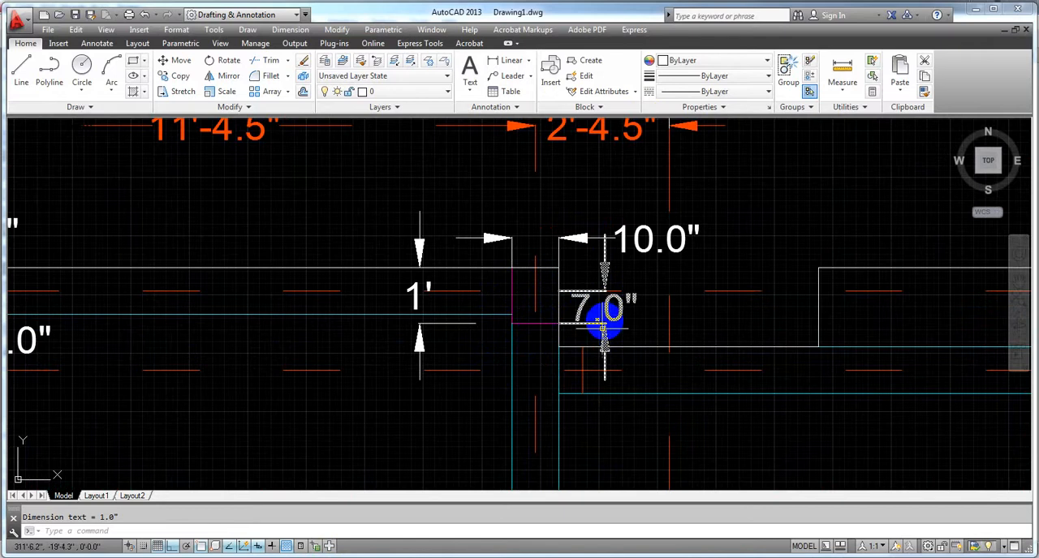
pyautogui.scroll(-2, 548, 284)
pyautogui.scroll(-3, 551, 284)
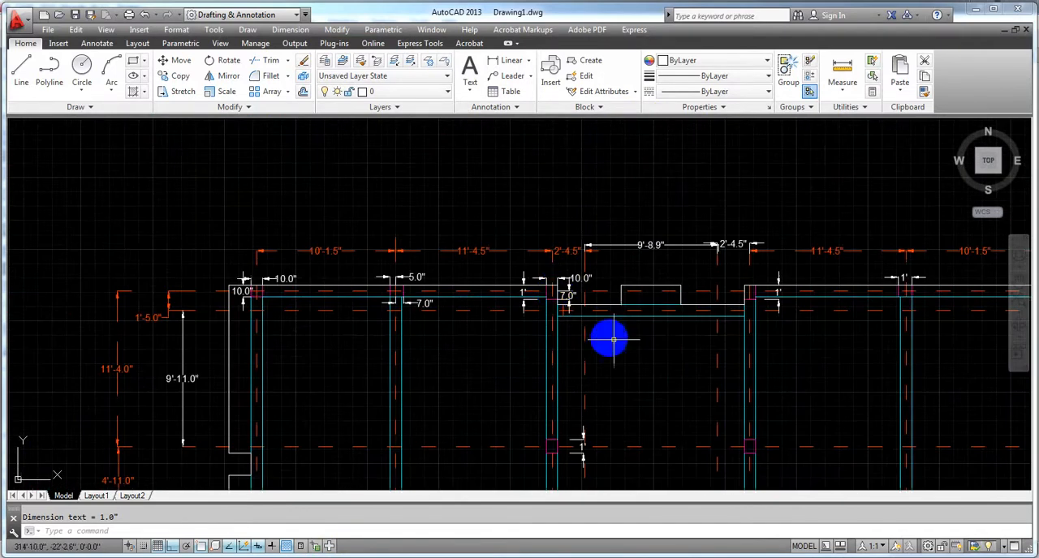
pyautogui.moveTo(615, 378); pyautogui.dragTo(620, 256, button='middle')
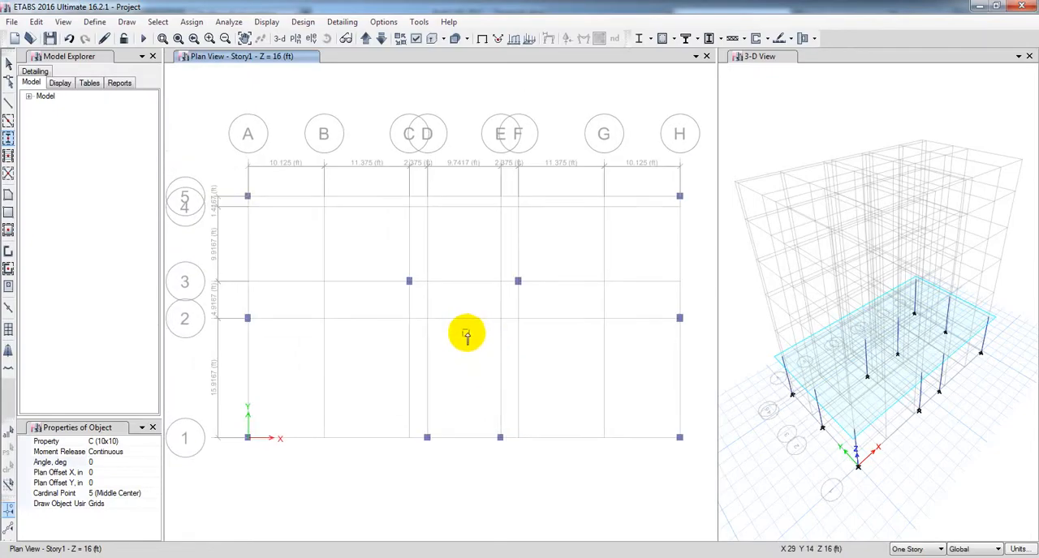
# Step: Switch to ETABS and place C (10x12) columns at D-2 and E-2 on Story1, with a 90-degree angle and -1 in plan Y offset
pyautogui.click(140, 442)
pyautogui.click(154, 441)
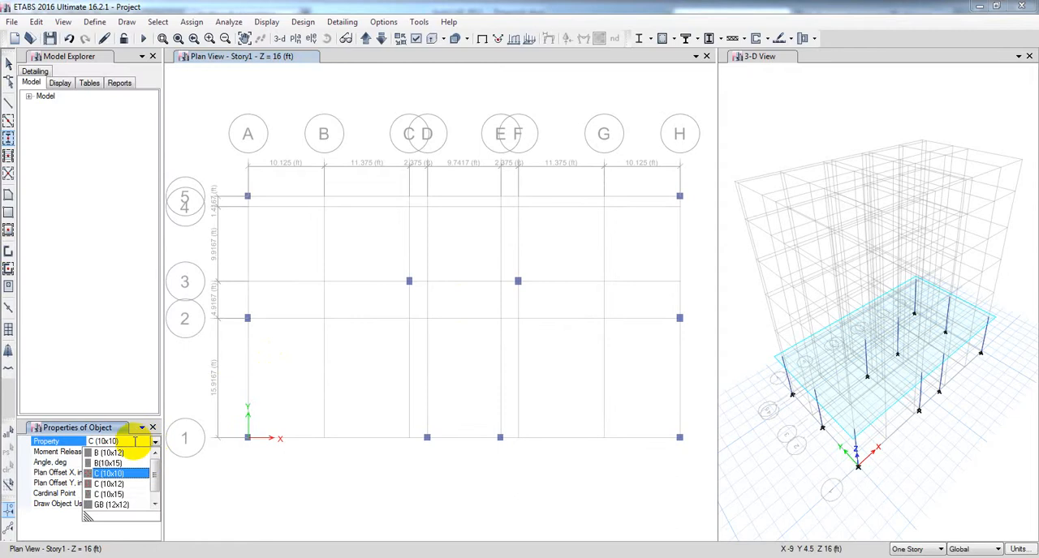
pyautogui.click(112, 483)
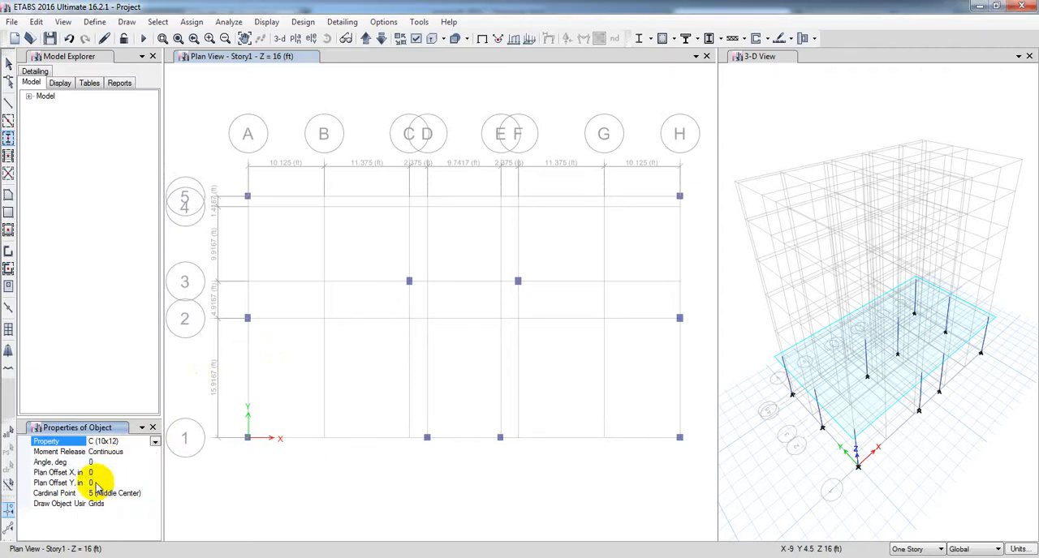
pyautogui.click(93, 483)
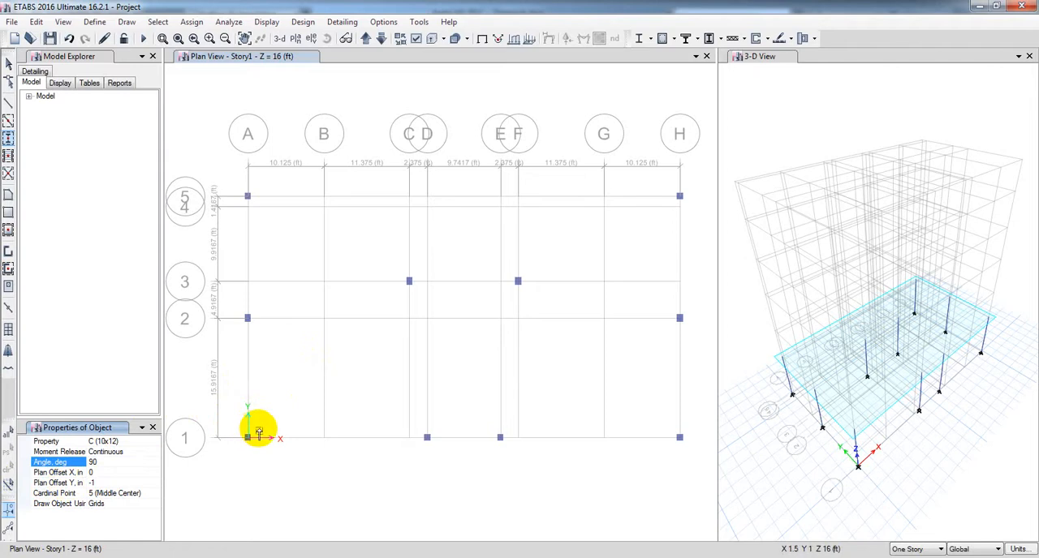
pyautogui.moveTo(341, 413); pyautogui.dragTo(332, 378, button='middle')
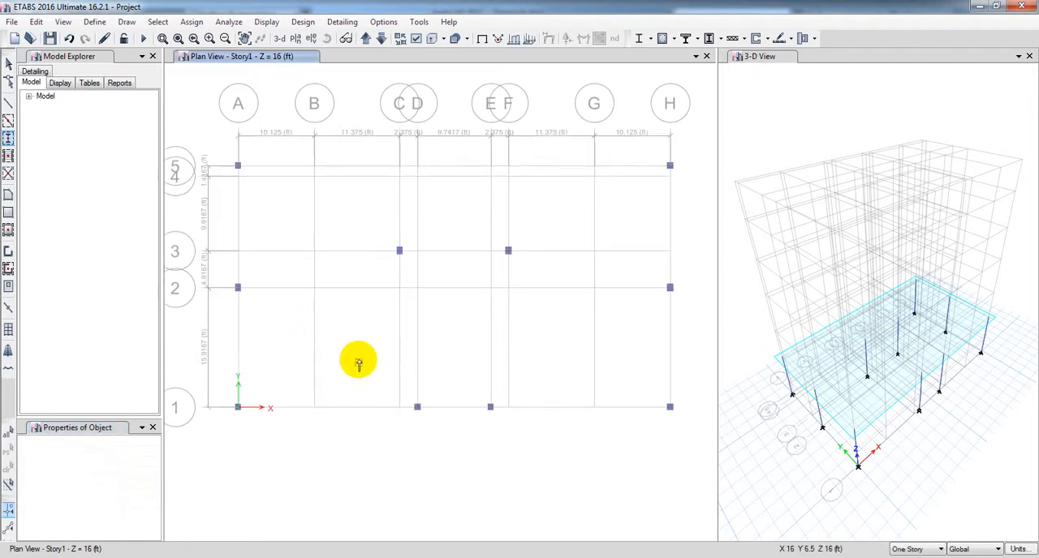
pyautogui.scroll(3, 379, 338)
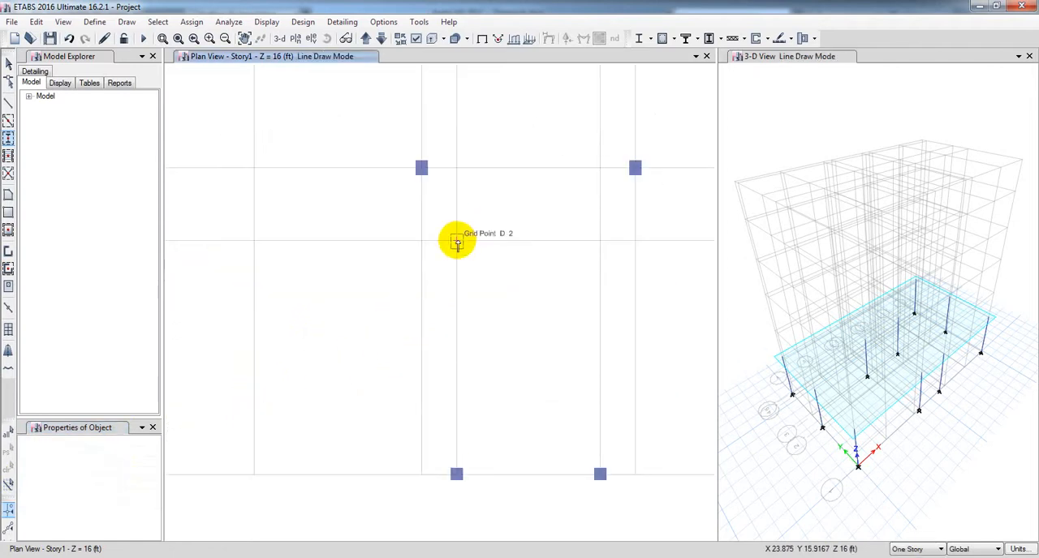
pyautogui.moveTo(538, 323); pyautogui.dragTo(439, 355, button='middle')
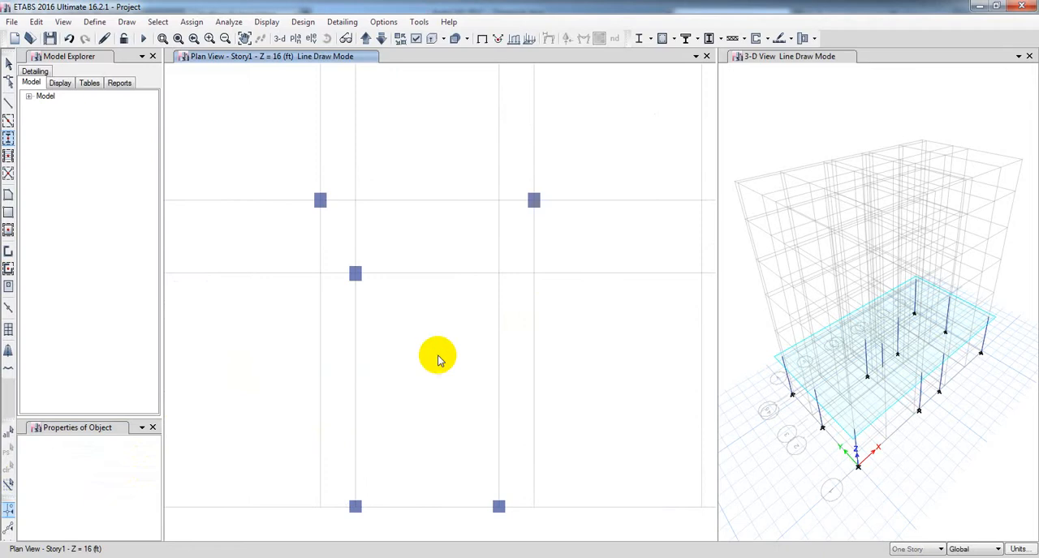
pyautogui.click(496, 274)
# Step: Place C (10x12) columns with the same rotation and offset at C-5 and F-5 on the Story1 plan
pyautogui.moveTo(436, 204); pyautogui.dragTo(436, 417, button='middle')
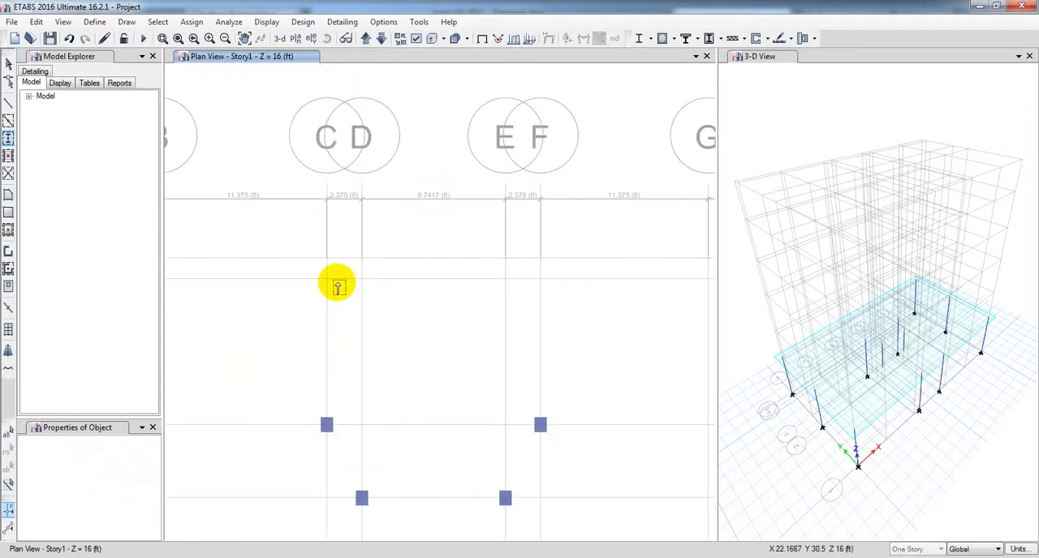
pyautogui.click(326, 258)
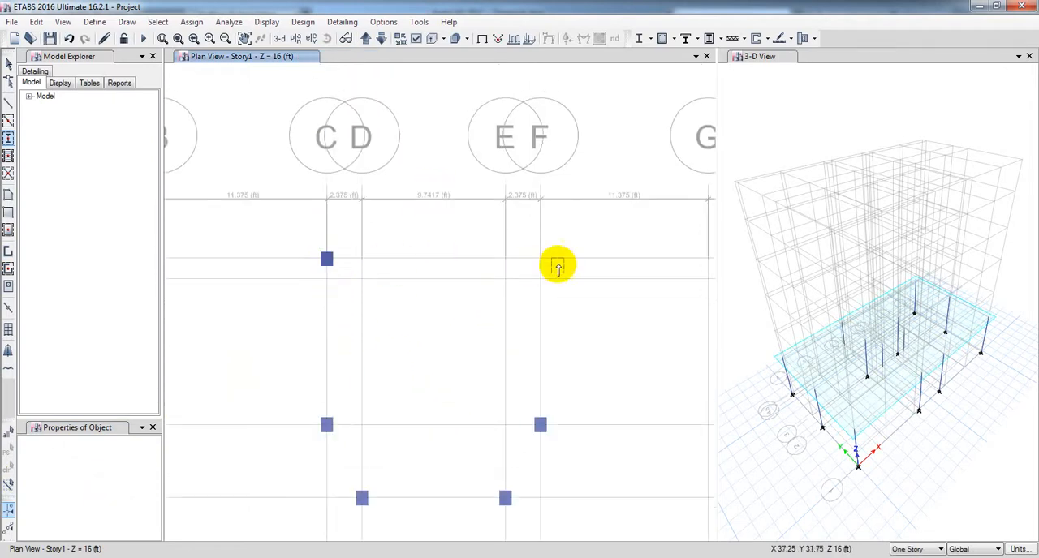
pyautogui.scroll(4, 540, 260)
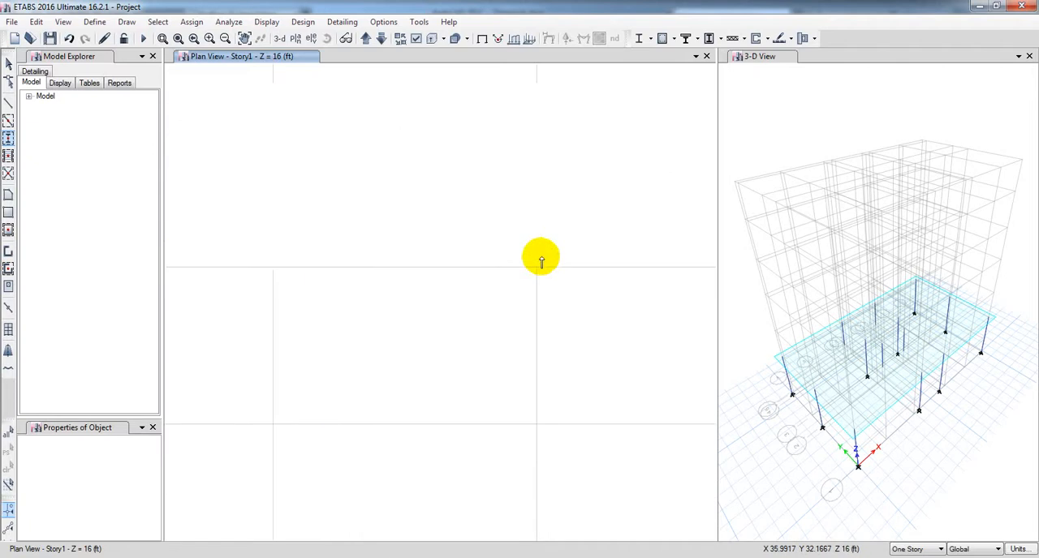
pyautogui.click(540, 260)
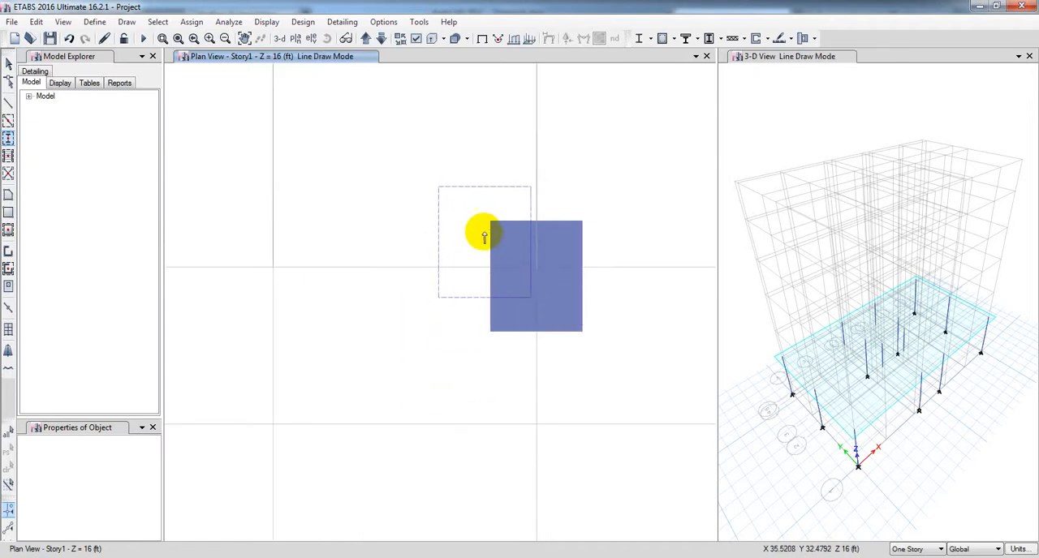
pyautogui.scroll(2, 490, 280)
pyautogui.moveTo(430, 327); pyautogui.dragTo(312, 347, button='middle')
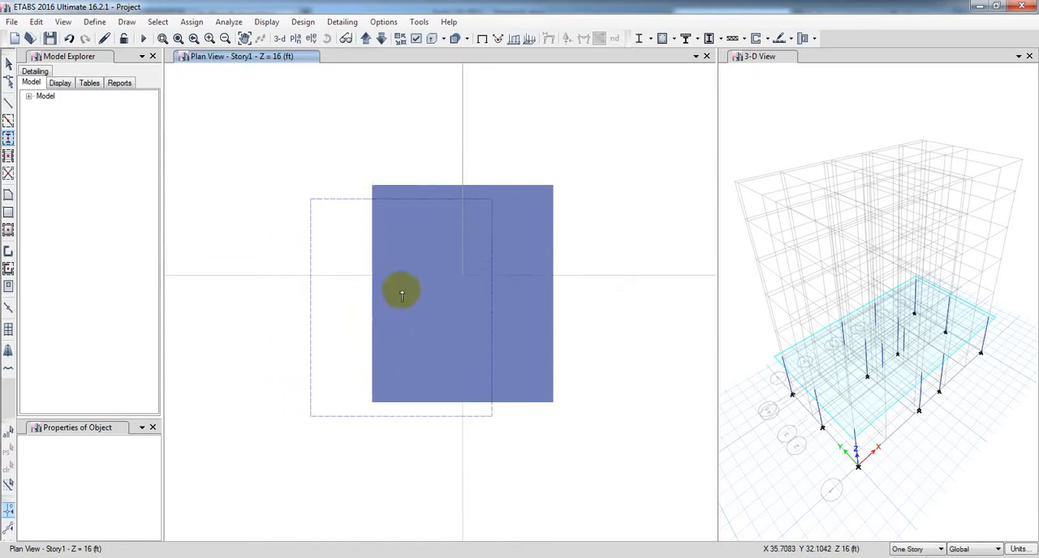
pyautogui.scroll(-6, 401, 293)
pyautogui.moveTo(466, 408)
pyautogui.mouseDown(button='middle')
pyautogui.moveTo(480, 400)
pyautogui.moveTo(495, 355)
pyautogui.mouseUp(button='middle')
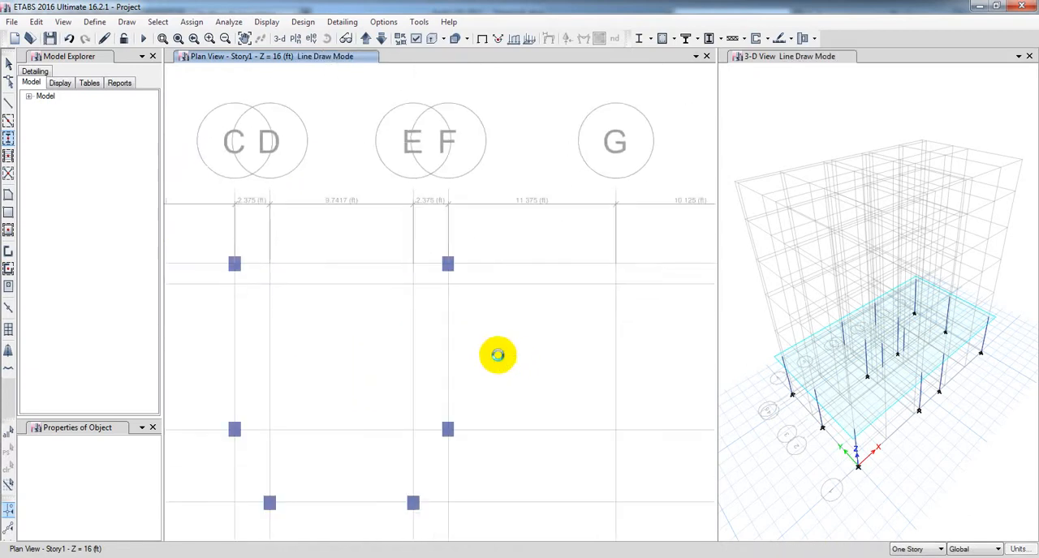
pyautogui.scroll(-4, 498, 357)
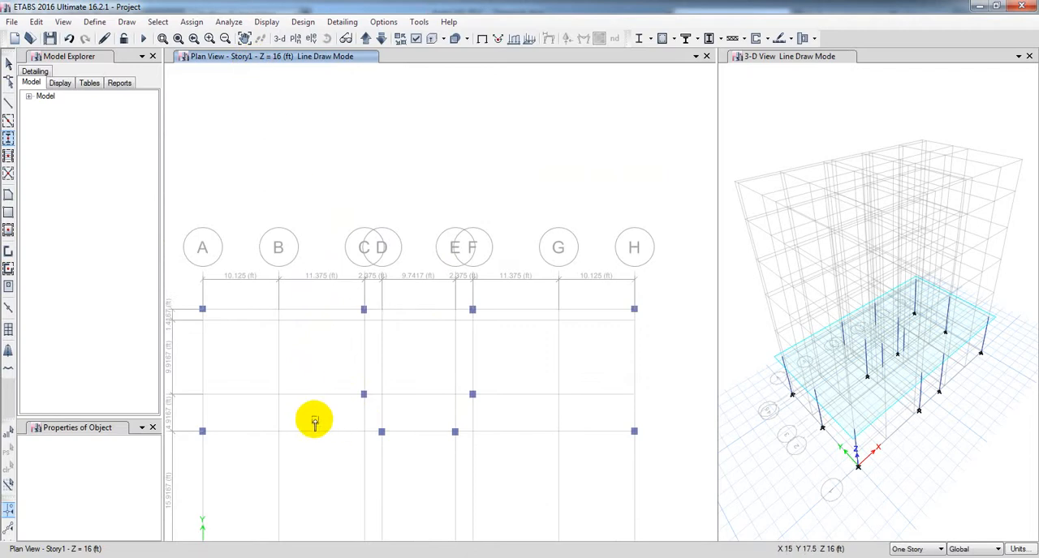
pyautogui.moveTo(309, 419); pyautogui.dragTo(322, 412, button='middle')
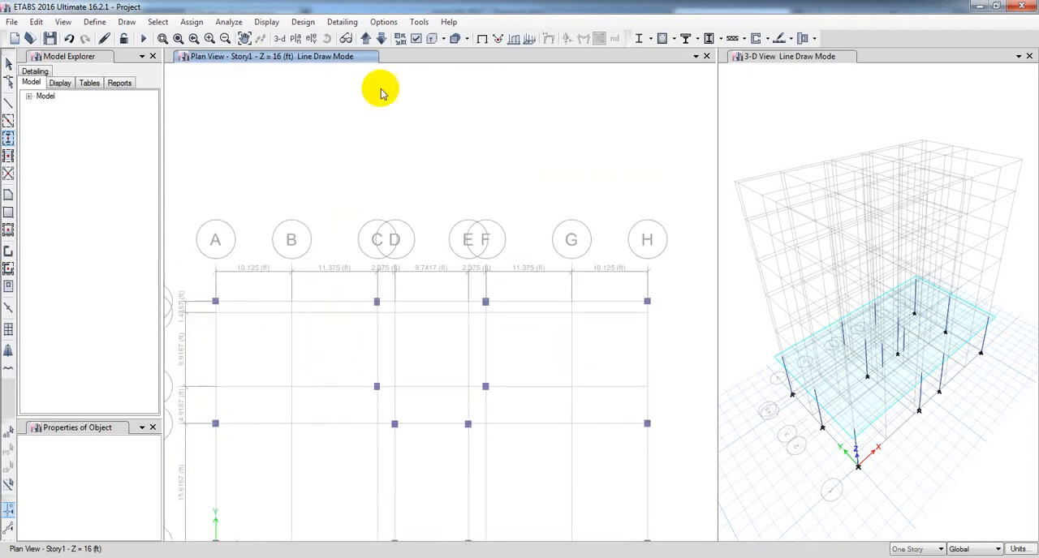
# Step: Move down to the GF plan and place the same C (10x12) columns at C-5, F-5, D-2 and E-2
pyautogui.click(382, 39)
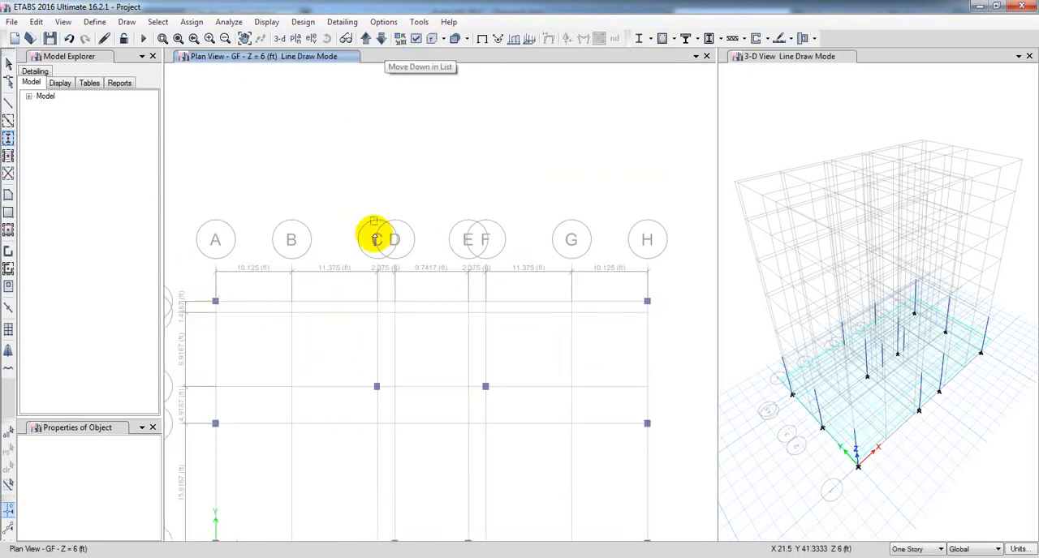
pyautogui.click(376, 301)
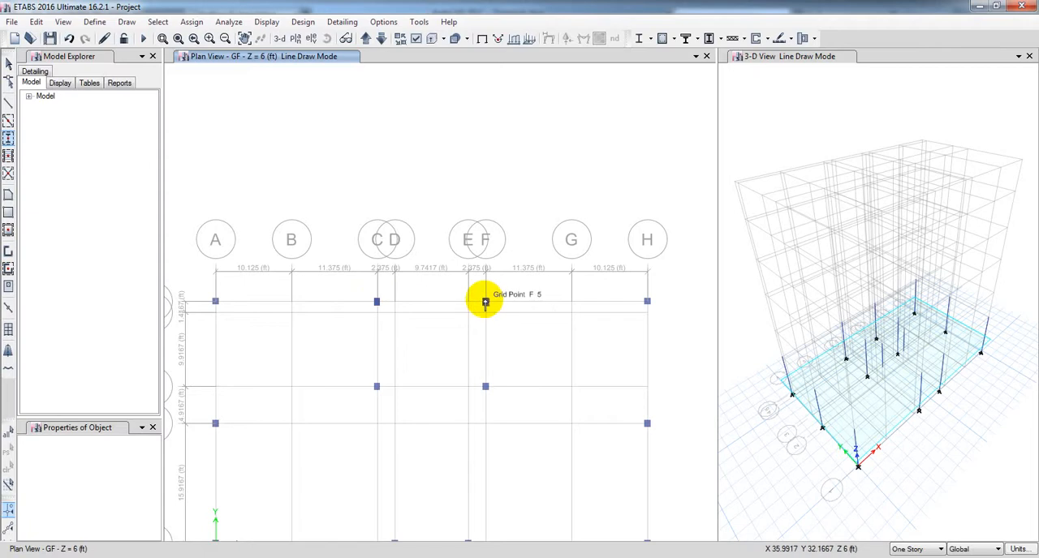
pyautogui.click(485, 302)
pyautogui.moveTo(419, 471); pyautogui.dragTo(427, 420, button='middle')
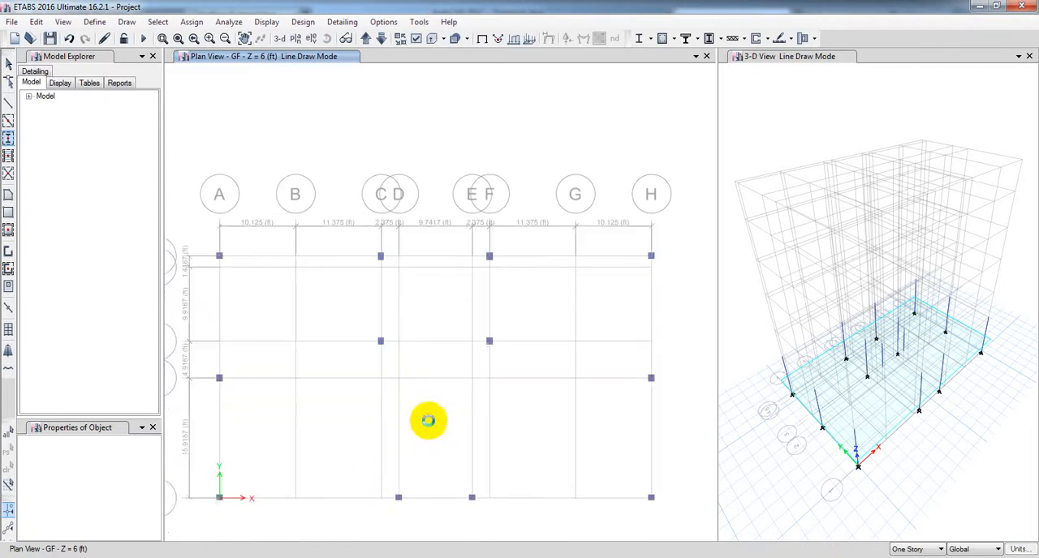
pyautogui.click(400, 378)
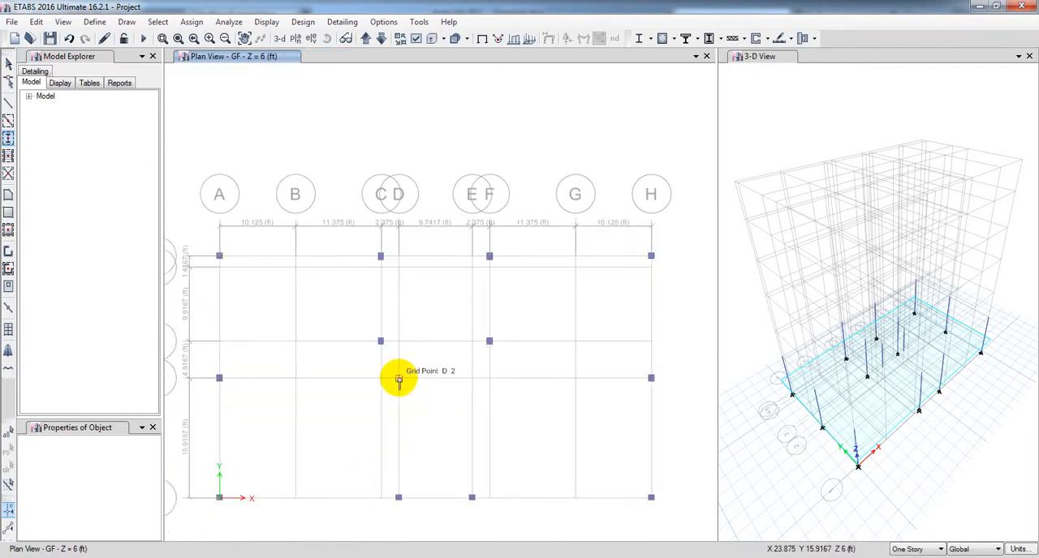
pyautogui.click(472, 379)
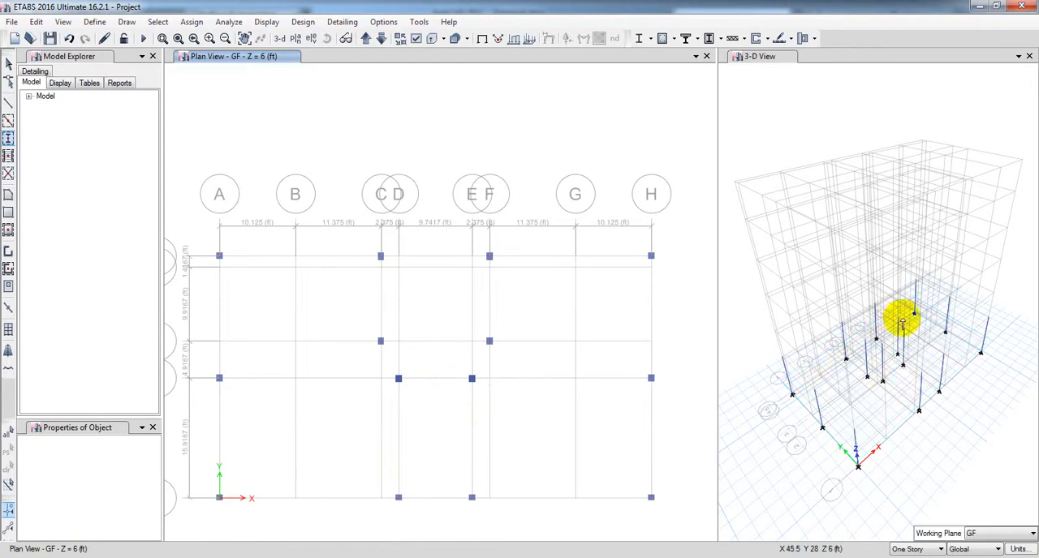
# Step: Switch to AutoCAD and examine the dimensions and offsets of the columns along grid line B, from the upper edge to the lower edge
pyautogui.moveTo(350, 434); pyautogui.dragTo(356, 413, button='middle')
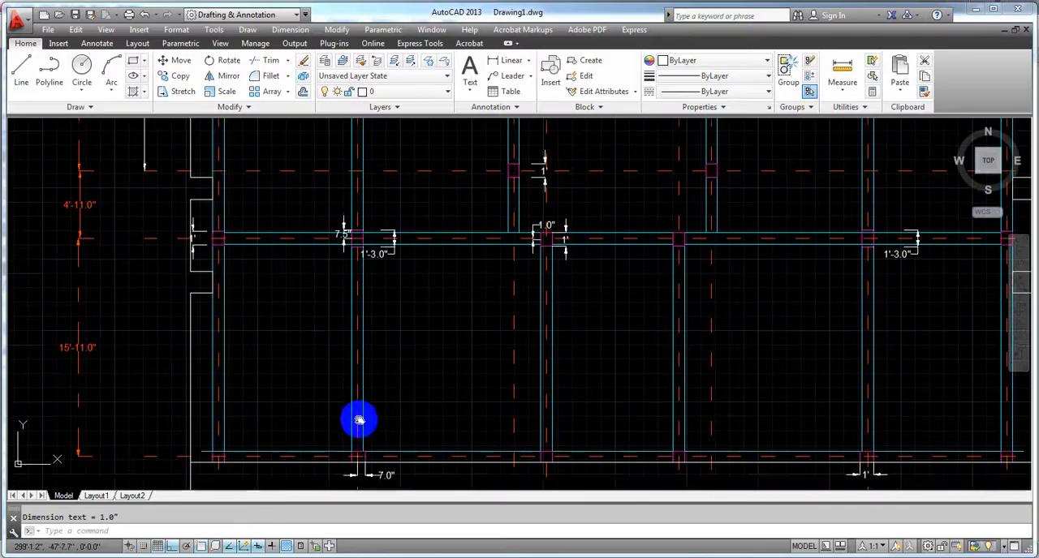
pyautogui.scroll(-5, 360, 419)
pyautogui.scroll(8, 308, 352)
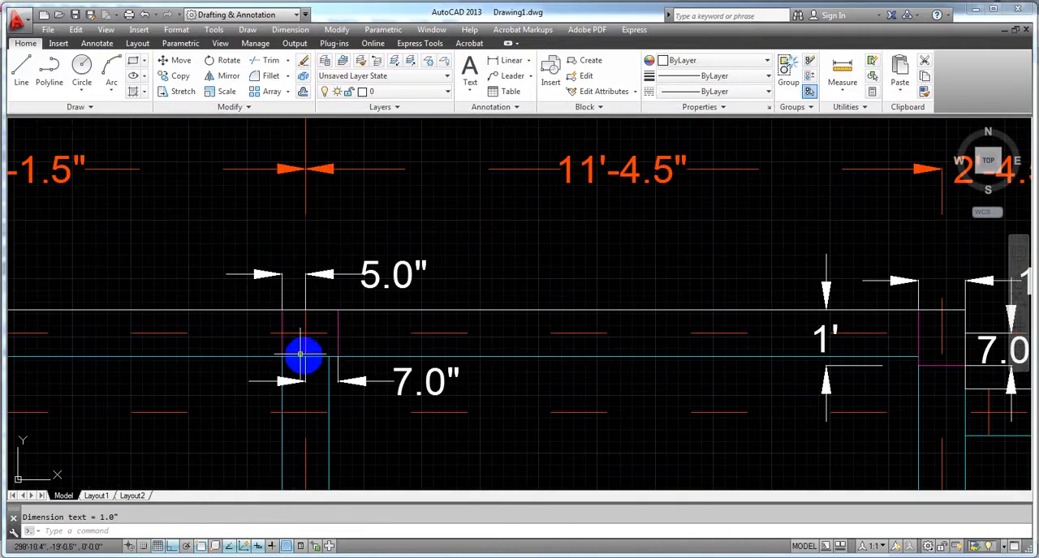
pyautogui.click(399, 396)
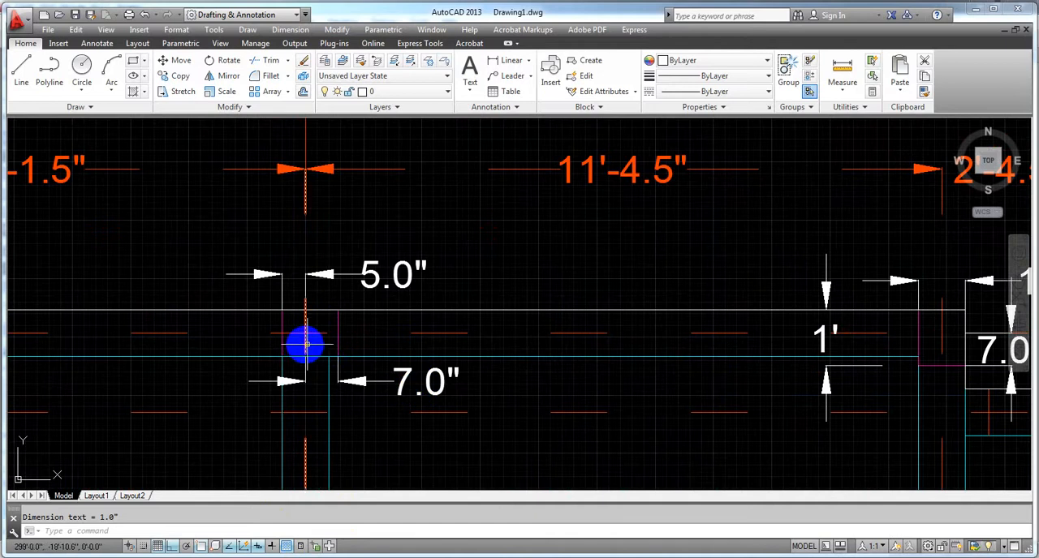
pyautogui.scroll(-4, 298, 357)
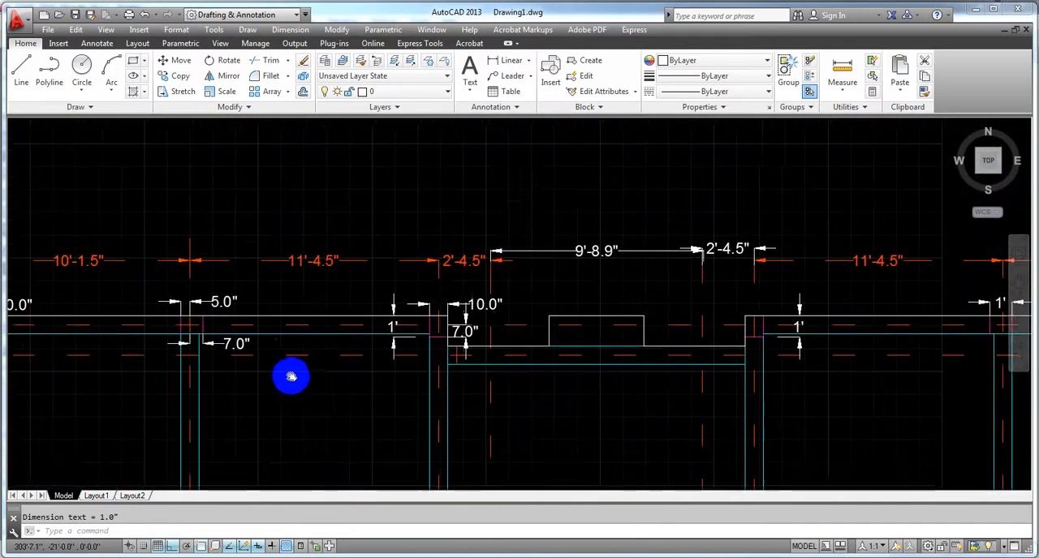
pyautogui.scroll(-2, 348, 390)
pyautogui.moveTo(355, 436); pyautogui.dragTo(362, 271, button='middle')
pyautogui.moveTo(341, 406)
pyautogui.mouseDown(button='middle')
pyautogui.moveTo(369, 260)
pyautogui.moveTo(365, 279)
pyautogui.moveTo(395, 243)
pyautogui.mouseUp(button='middle')
pyautogui.scroll(3, 297, 371)
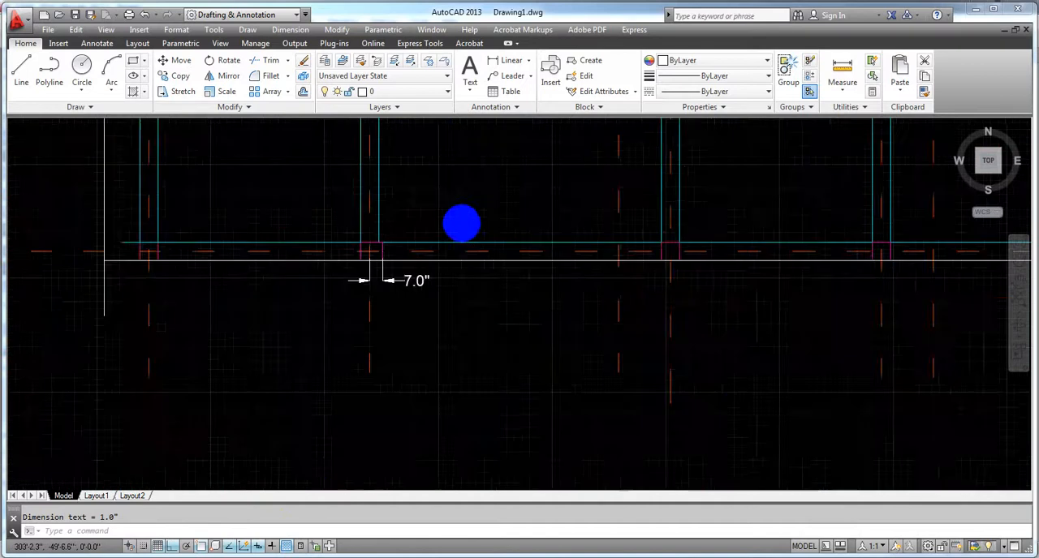
# Step: Examine the size, orientation and position of the columns along grid line G at the building's upper edge and middle grid line
pyautogui.scroll(-3, 462, 221)
pyautogui.moveTo(494, 159); pyautogui.dragTo(310, 467, button='middle')
pyautogui.moveTo(728, 139)
pyautogui.mouseDown(button='middle')
pyautogui.moveTo(609, 262)
pyautogui.moveTo(585, 332)
pyautogui.mouseUp(button='middle')
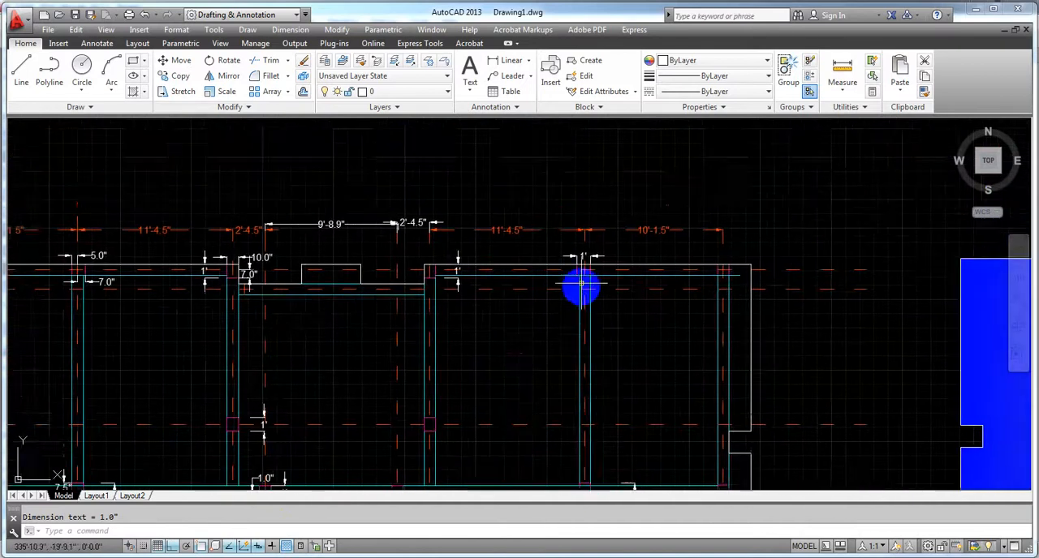
pyautogui.scroll(2, 573, 260)
pyautogui.scroll(-2, 573, 258)
pyautogui.moveTo(572, 262); pyautogui.dragTo(541, 337, button='middle')
pyautogui.moveTo(510, 417)
pyautogui.mouseDown(button='middle')
pyautogui.moveTo(542, 233)
pyautogui.moveTo(515, 338)
pyautogui.mouseUp(button='middle')
pyautogui.scroll(4, 560, 244)
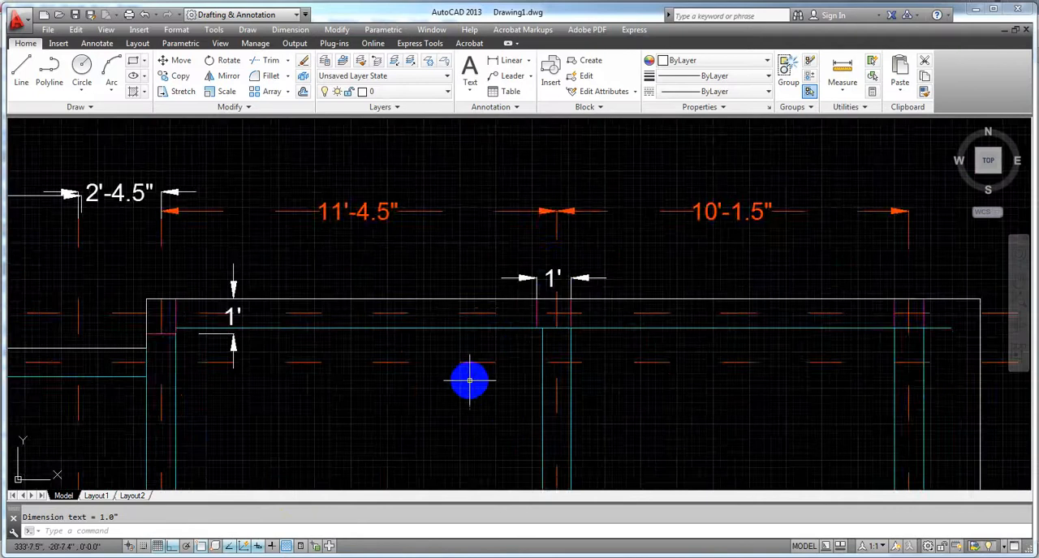
pyautogui.scroll(-5, 470, 379)
pyautogui.scroll(6, 442, 375)
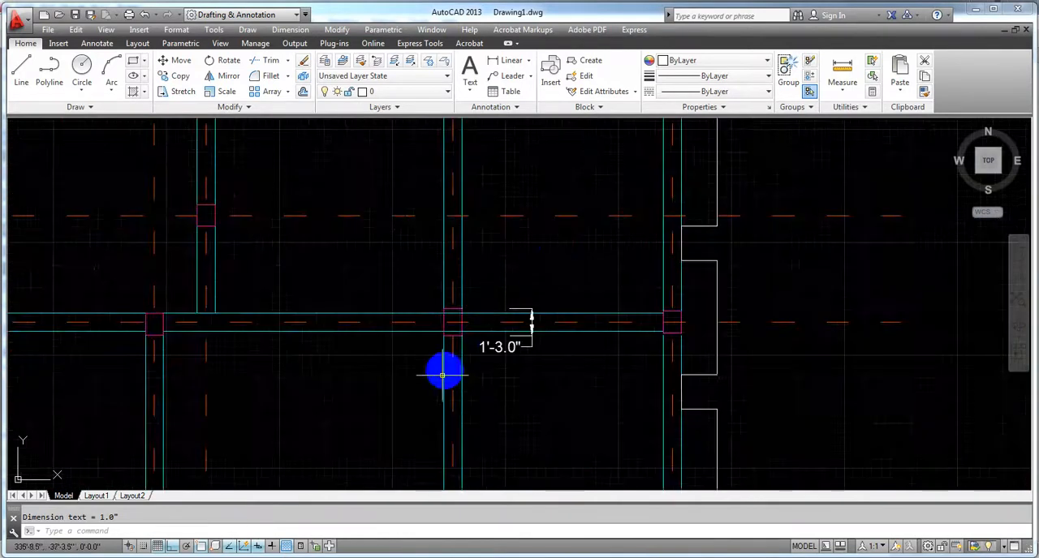
pyautogui.scroll(2, 469, 353)
pyautogui.scroll(-4, 479, 245)
pyautogui.moveTo(480, 239); pyautogui.dragTo(483, 389, button='middle')
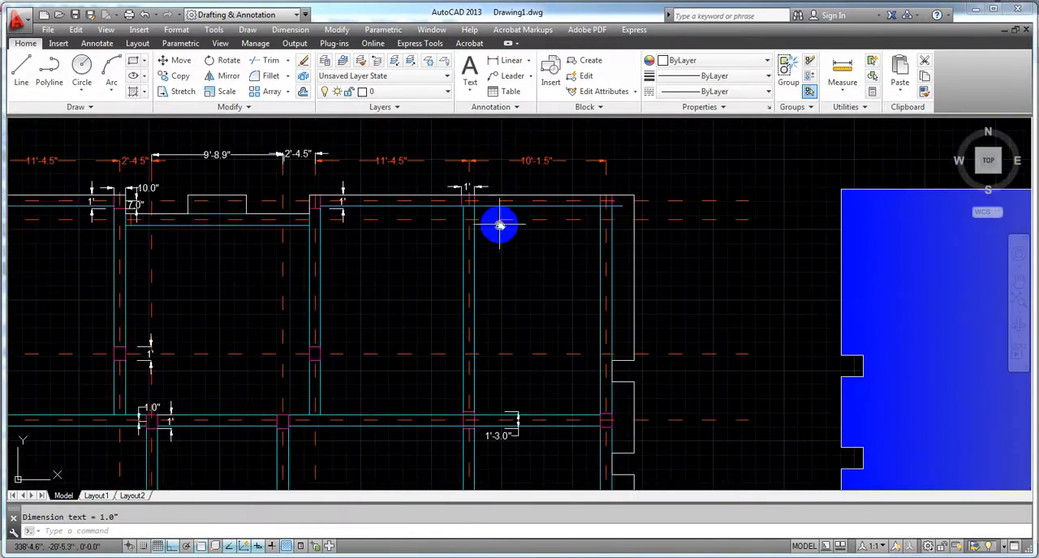
# Step: Compare the width and grid offset of the grid line G columns at the building's upper and lower edges in the AutoCAD plan
pyautogui.moveTo(499, 226); pyautogui.dragTo(501, 246, button='middle')
pyautogui.scroll(5, 478, 222)
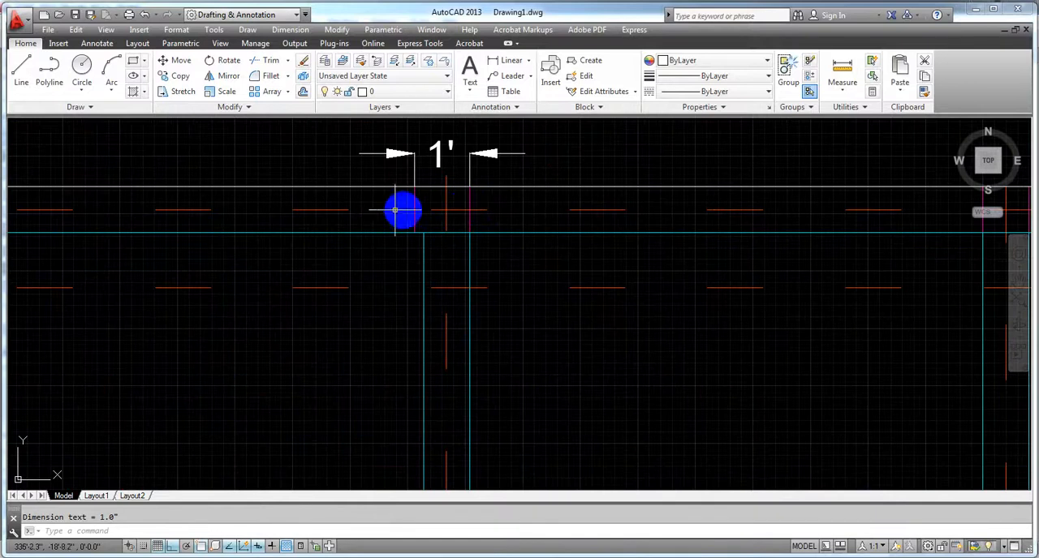
pyautogui.scroll(-10, 373, 311)
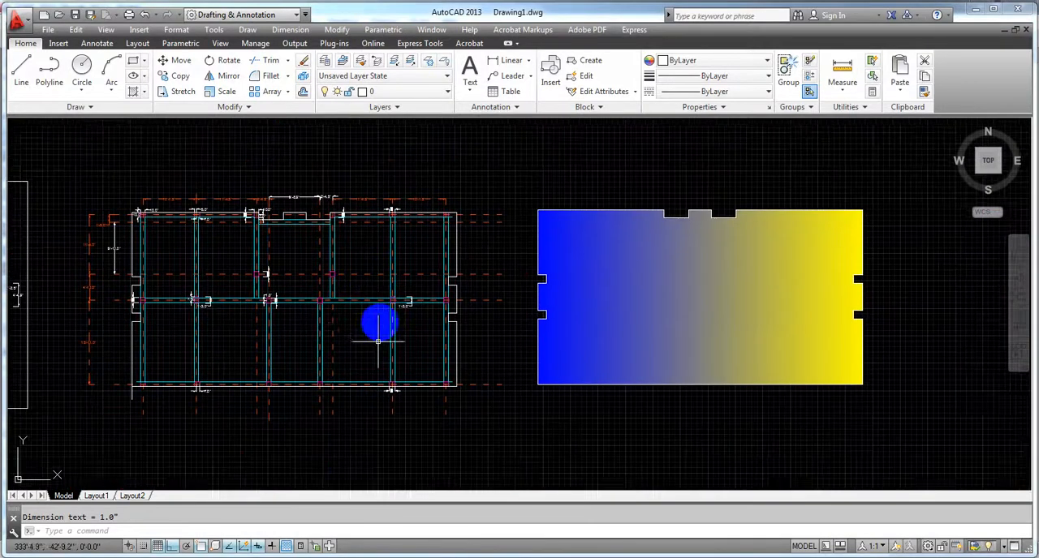
pyautogui.scroll(10, 382, 343)
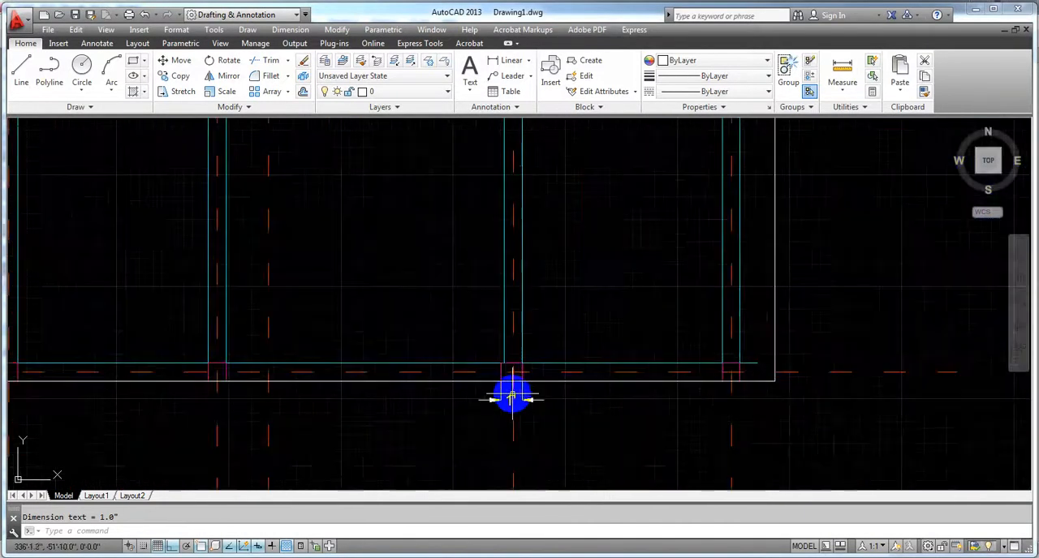
pyautogui.scroll(-5, 479, 354)
pyautogui.moveTo(396, 294); pyautogui.dragTo(433, 313, button='middle')
pyautogui.scroll(7, 361, 446)
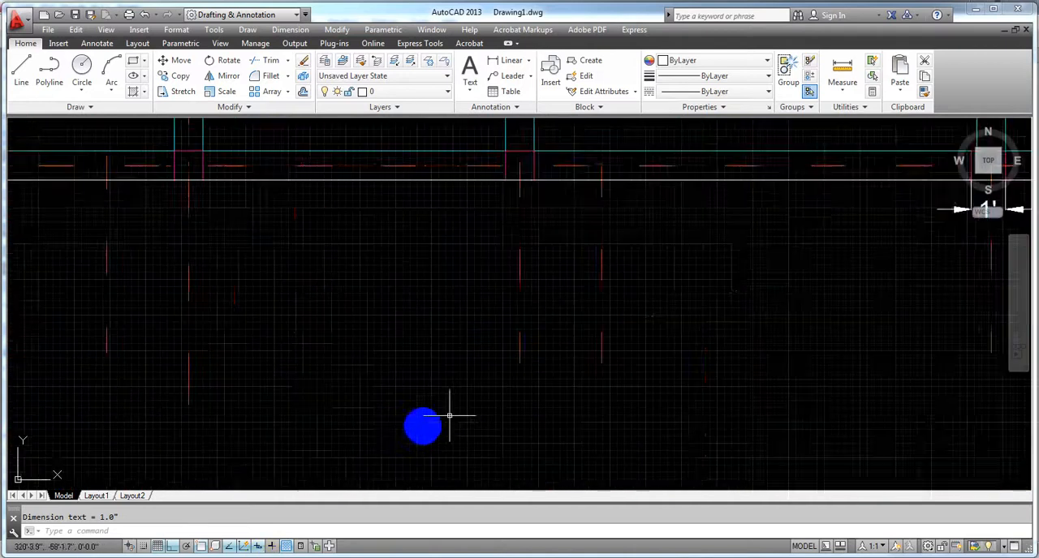
pyautogui.moveTo(654, 261)
pyautogui.mouseDown(button='middle')
pyautogui.moveTo(611, 331)
pyautogui.moveTo(328, 406)
pyautogui.mouseUp(button='middle')
pyautogui.moveTo(656, 390); pyautogui.dragTo(570, 401, button='middle')
pyautogui.scroll(5, 583, 337)
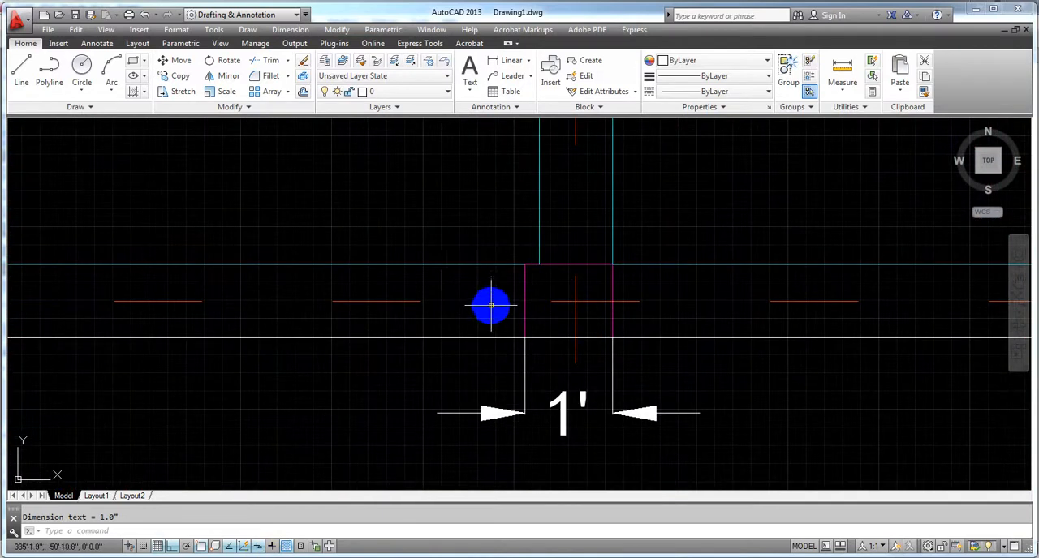
pyautogui.scroll(-2, 494, 309)
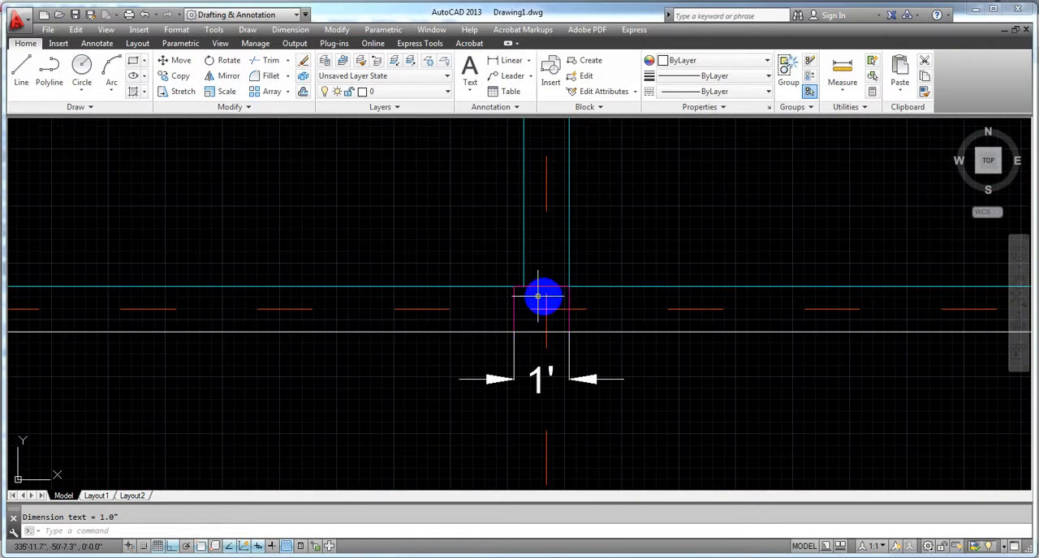
pyautogui.scroll(-3, 431, 322)
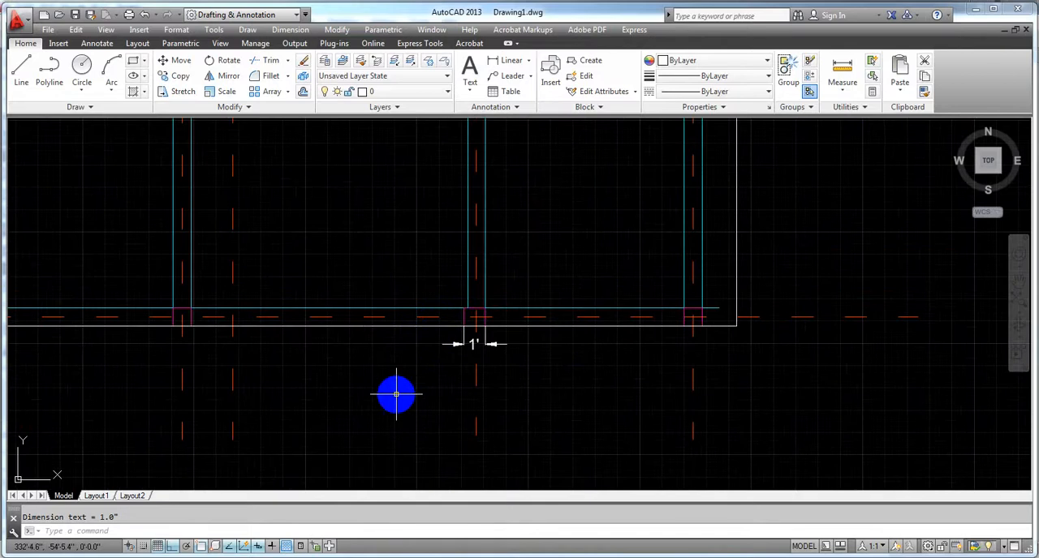
pyautogui.moveTo(394, 390); pyautogui.dragTo(444, 375, button='middle')
pyautogui.scroll(-2, 331, 441)
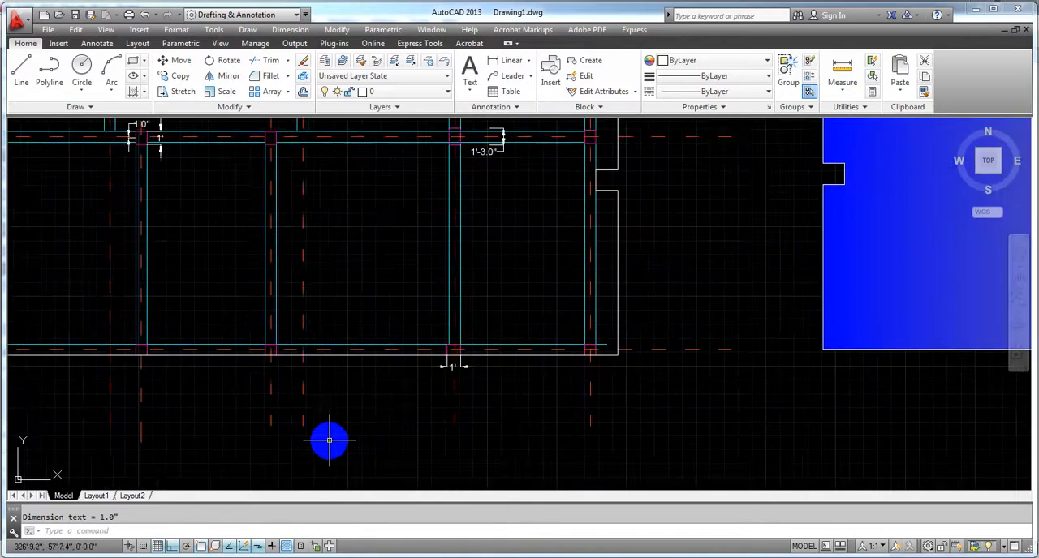
pyautogui.moveTo(331, 438); pyautogui.dragTo(381, 417, button='middle')
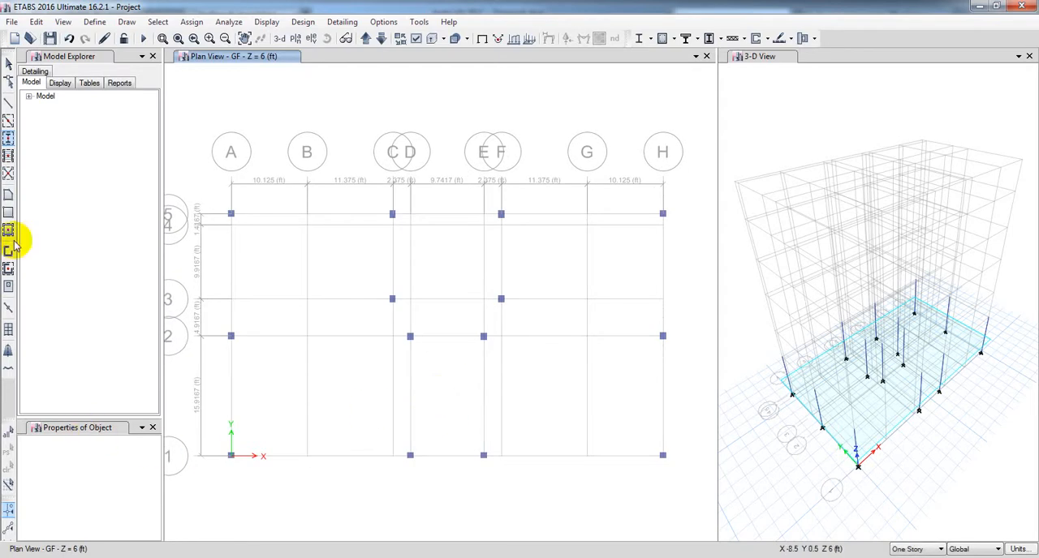
# Step: In ETABS, place C (10x12) columns at B-1 and B-5 on the GF plan with angle 0, X offset 1 in and Y offset 0
pyautogui.click(8, 139)
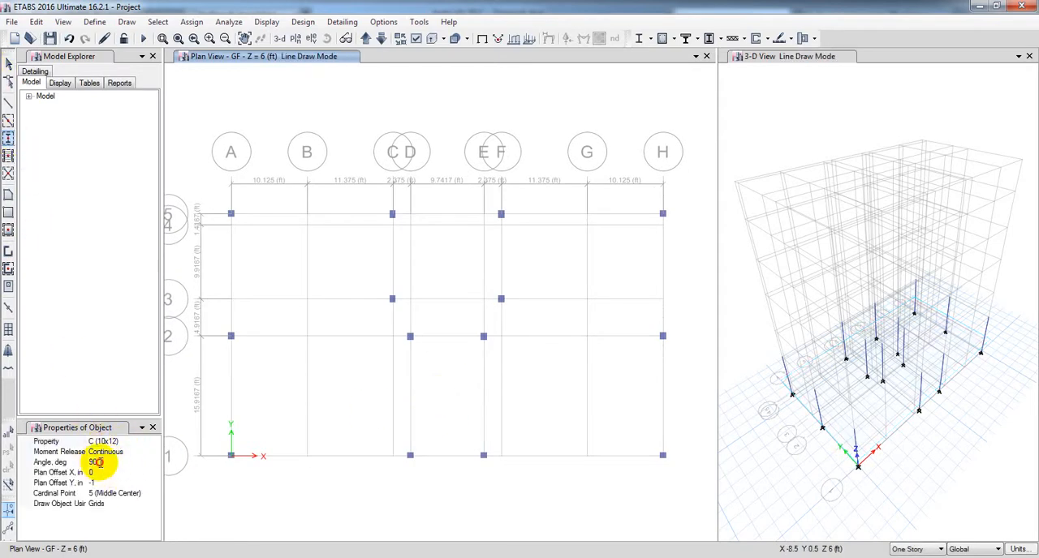
pyautogui.click(93, 461)
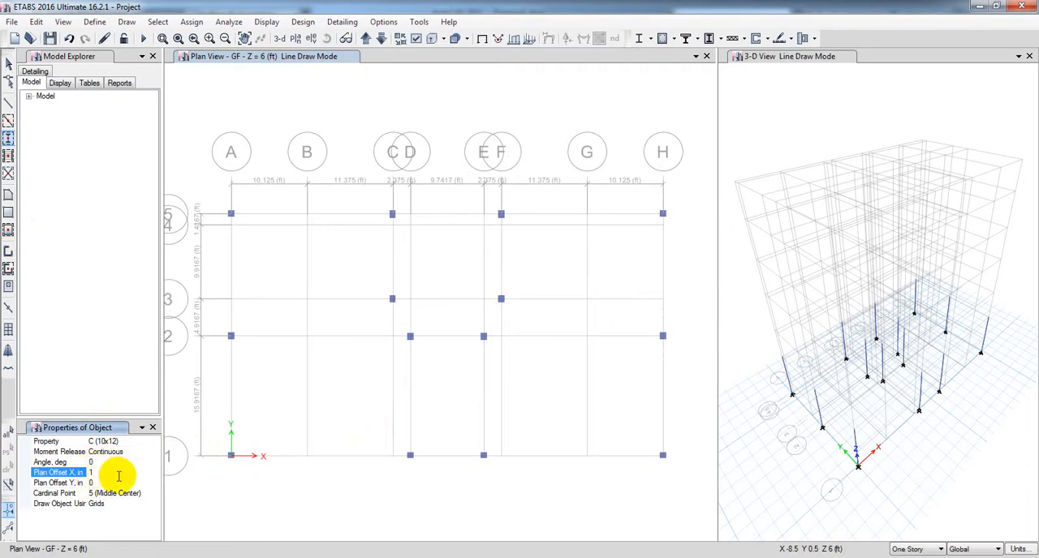
pyautogui.click(306, 456)
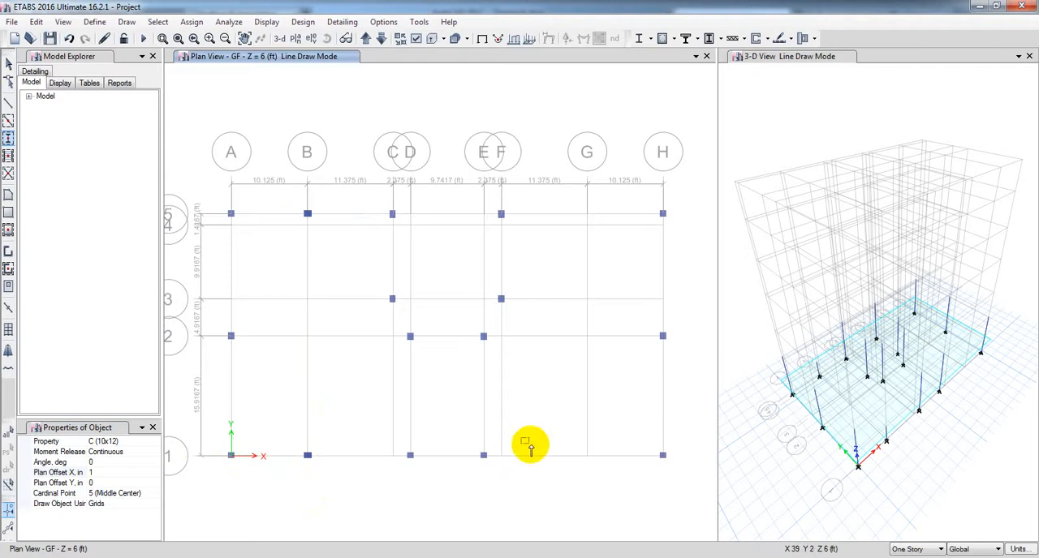
# Step: Set the plan X offset to -1 in and place C (10x12) columns at G-5 and G-1 on the GF plan
pyautogui.click(89, 471)
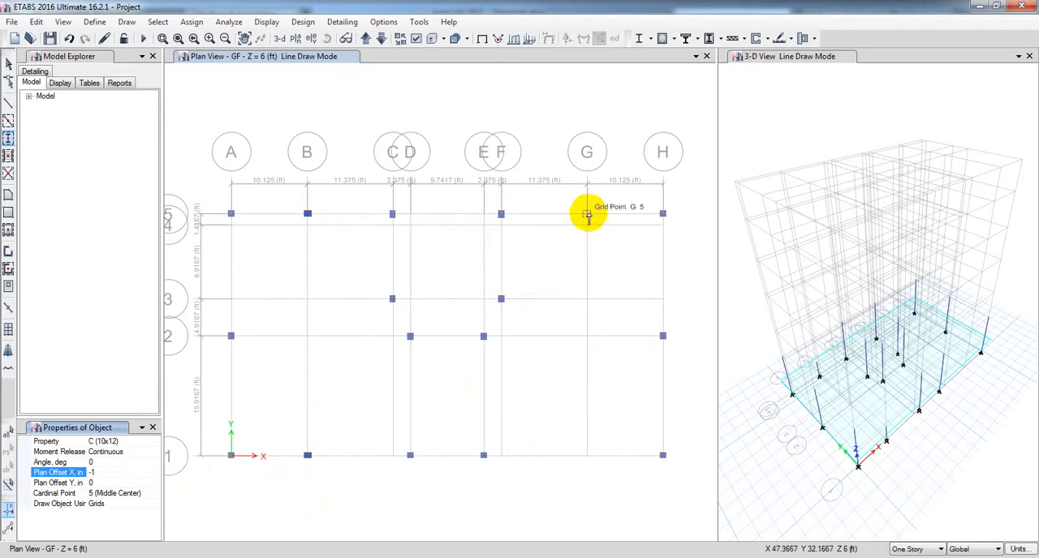
pyautogui.click(587, 215)
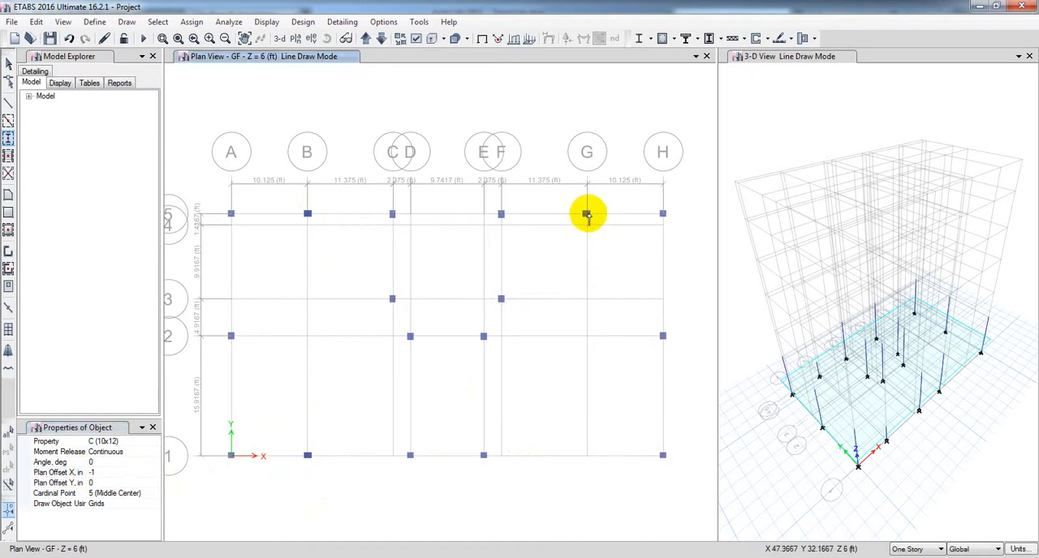
pyautogui.click(585, 455)
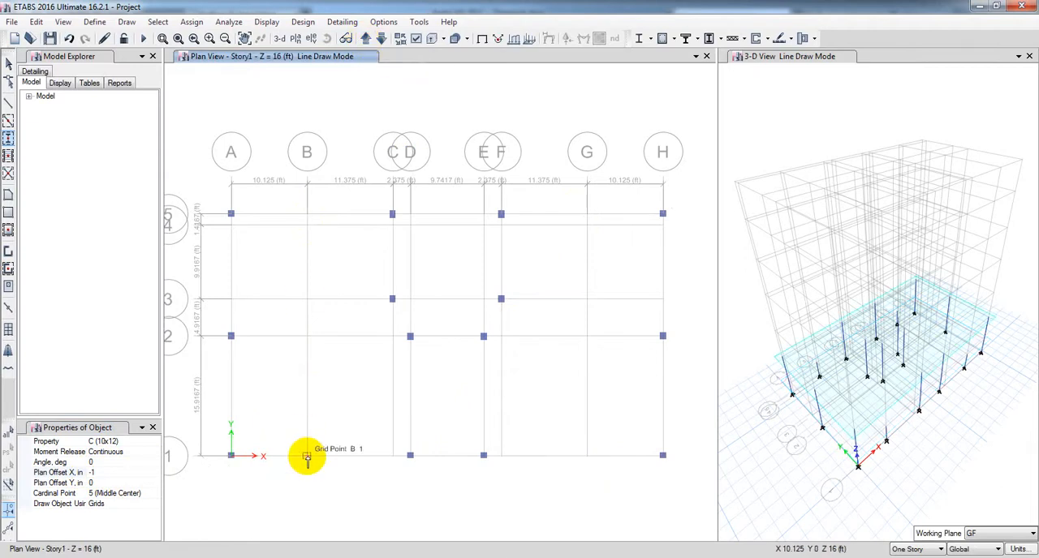
# Step: On the Story1 plan, place C (10x12) columns at G-5 and G-1 with X offset -1 in, and at B-5 and B-1 with X offset 1 in
pyautogui.click(586, 215)
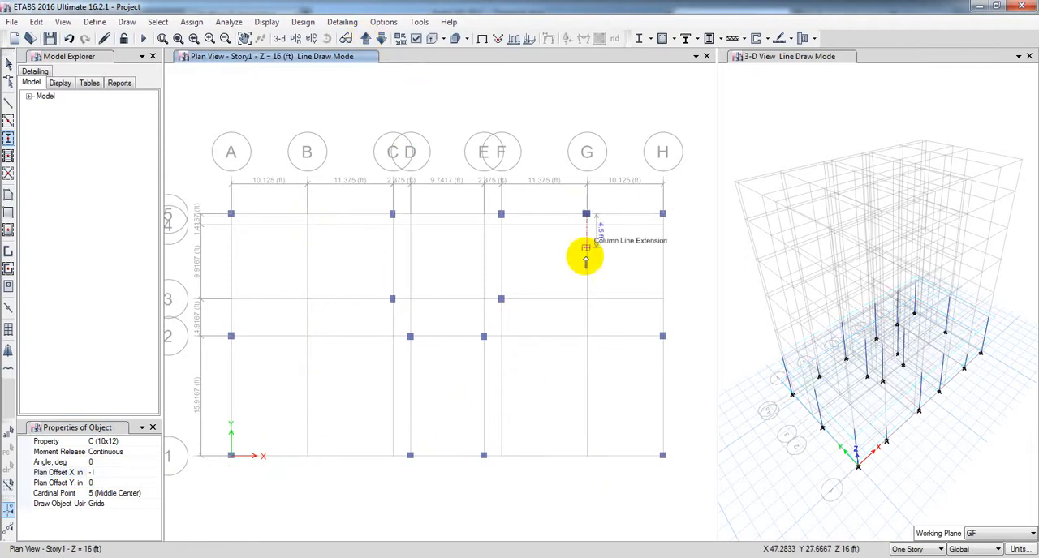
pyautogui.click(586, 456)
pyautogui.click(93, 473)
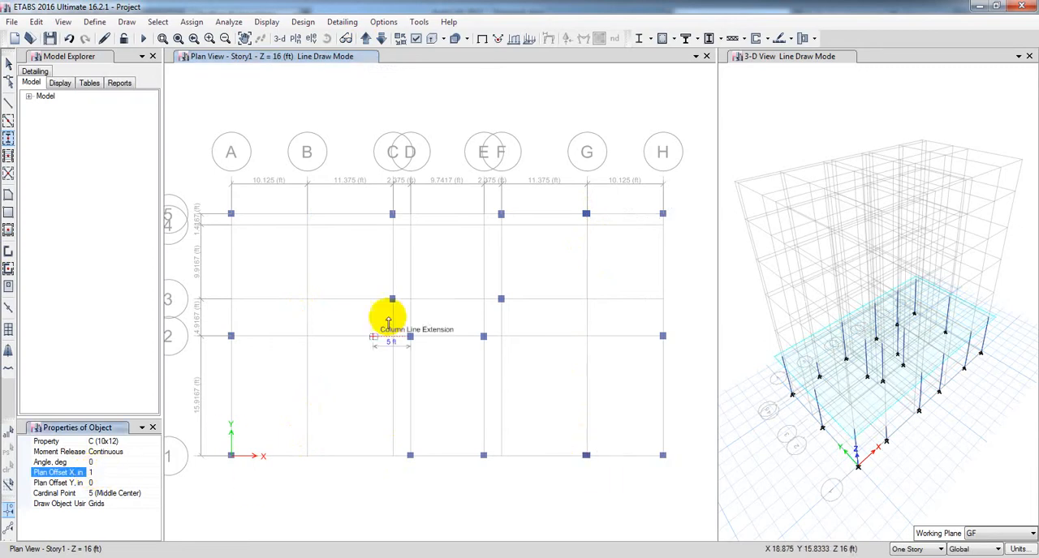
pyautogui.click(309, 214)
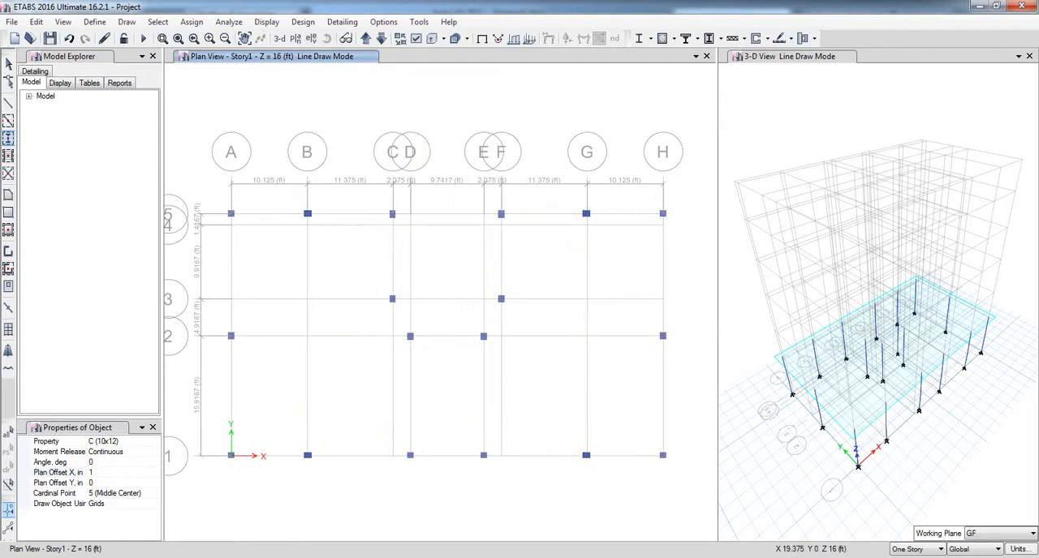
# Step: Switch to AutoCAD and examine the dimensions and offsets of the columns on grid line 2 at grid lines D and B
pyautogui.moveTo(298, 557)
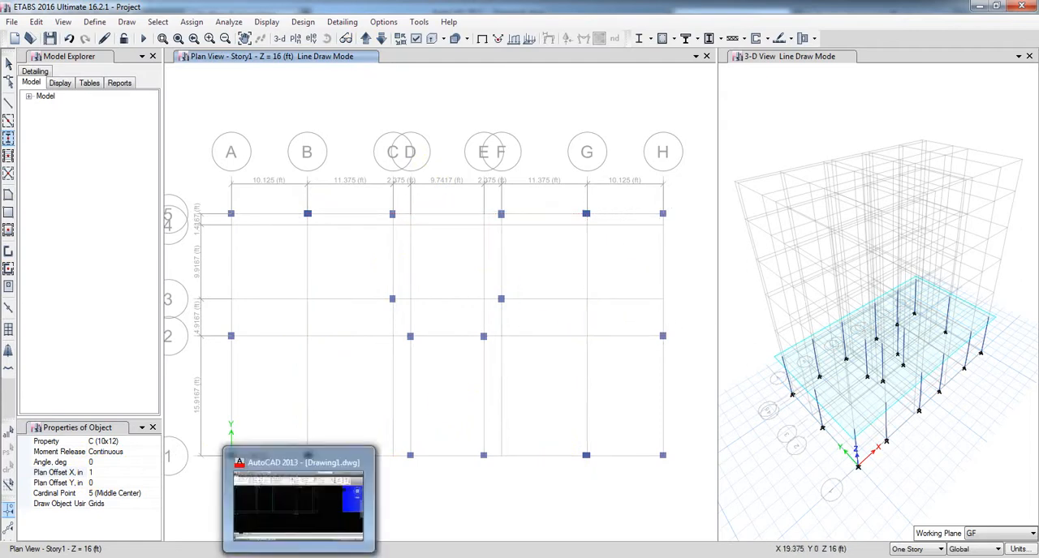
pyautogui.click(299, 503)
pyautogui.moveTo(254, 209); pyautogui.dragTo(271, 419, button='middle')
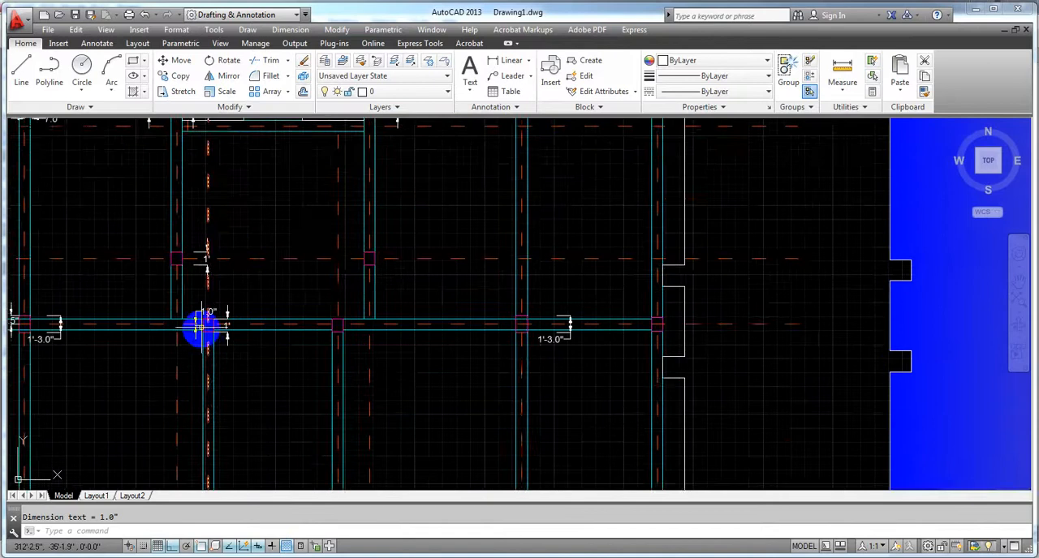
pyautogui.scroll(3, 199, 324)
pyautogui.scroll(2, 235, 350)
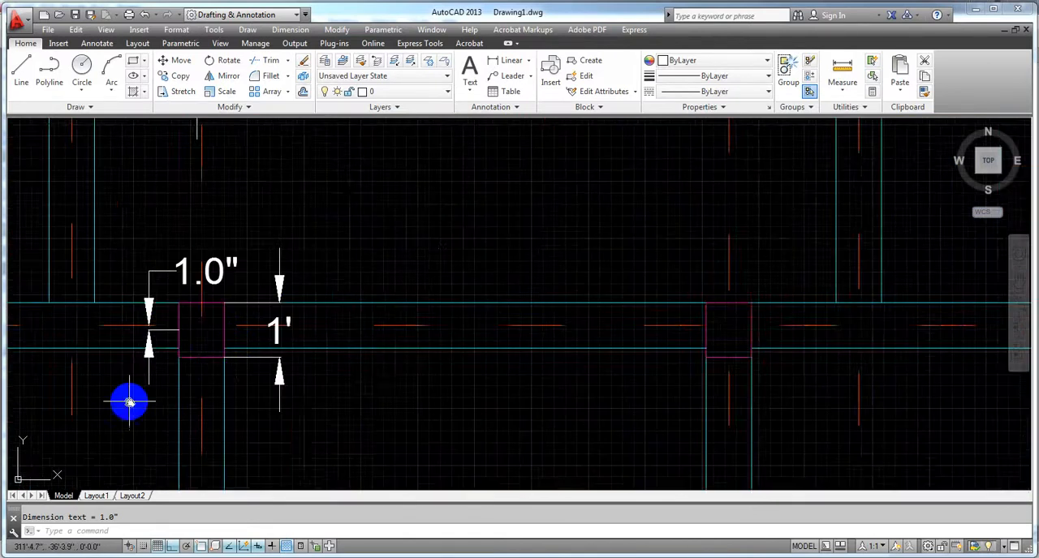
pyautogui.moveTo(130, 401); pyautogui.dragTo(294, 352, button='middle')
pyautogui.scroll(-2, 293, 352)
pyautogui.scroll(-4, 306, 358)
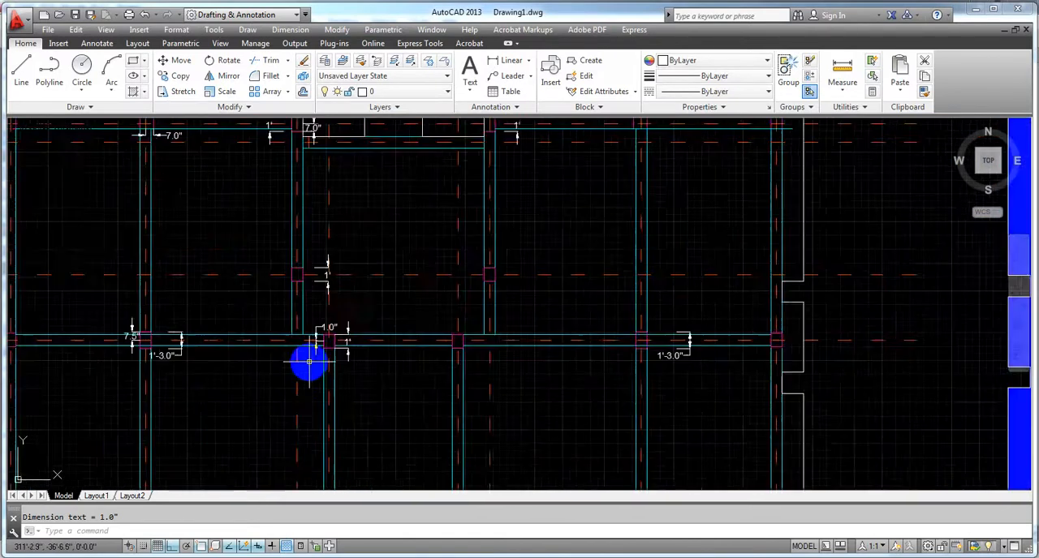
pyautogui.scroll(4, 385, 340)
pyautogui.scroll(2, 385, 333)
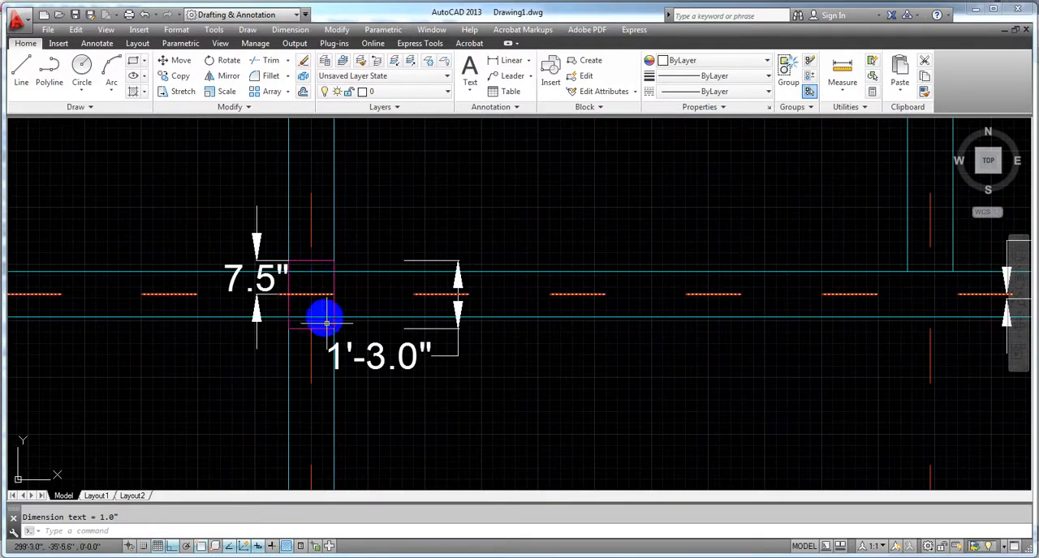
pyautogui.scroll(-2, 330, 373)
pyautogui.moveTo(414, 485)
pyautogui.mouseDown(button='middle')
pyautogui.moveTo(364, 260)
pyautogui.moveTo(402, 420)
pyautogui.mouseUp(button='middle')
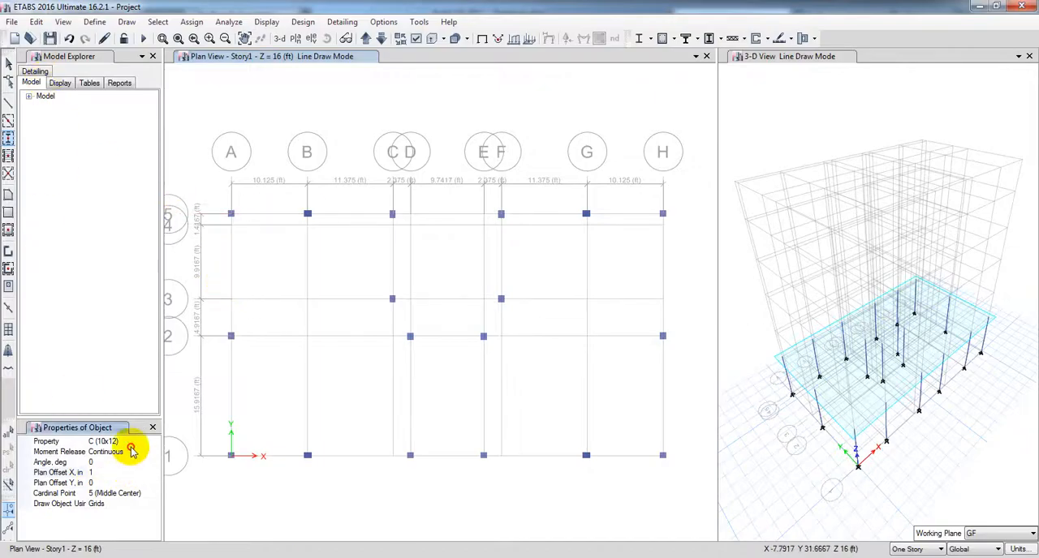
# Step: In ETABS, place columns with section B(10x15), angle 90 and zero plan offsets at B-2 and G-2 on the Story1 plan
pyautogui.click(146, 441)
pyautogui.click(155, 441)
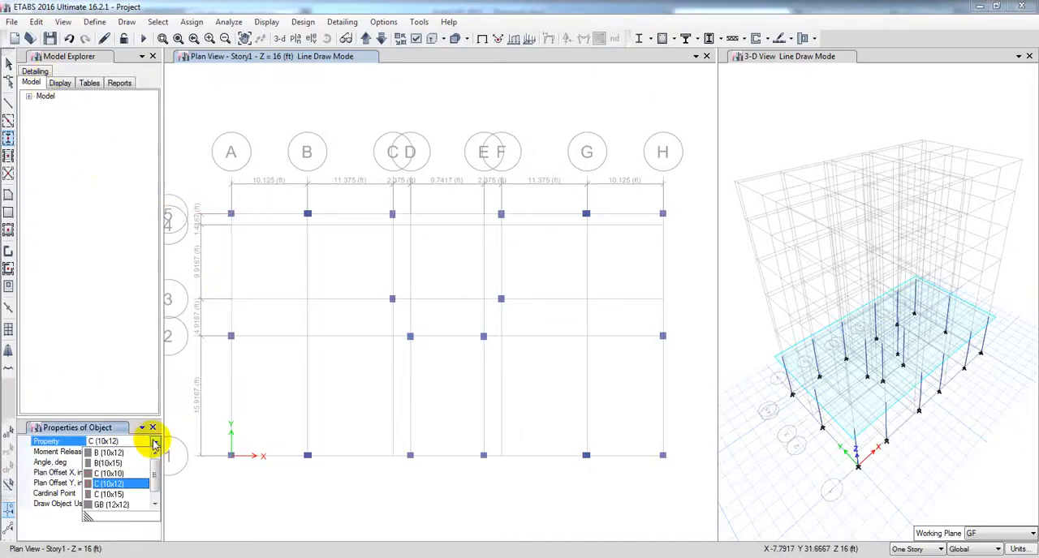
pyautogui.click(116, 463)
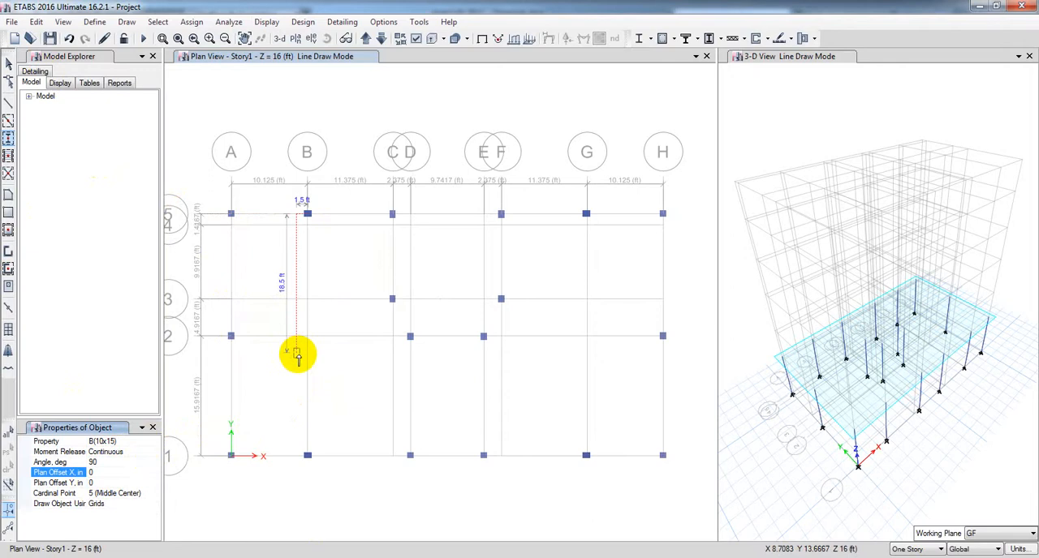
pyautogui.moveTo(305, 339); pyautogui.dragTo(307, 364, button='middle')
pyautogui.scroll(4, 306, 363)
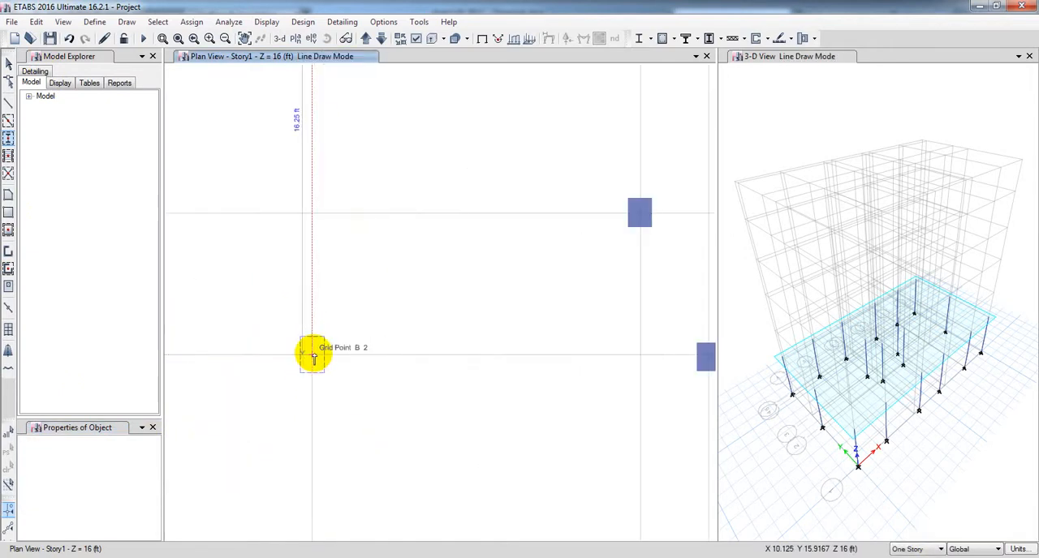
pyautogui.click(313, 355)
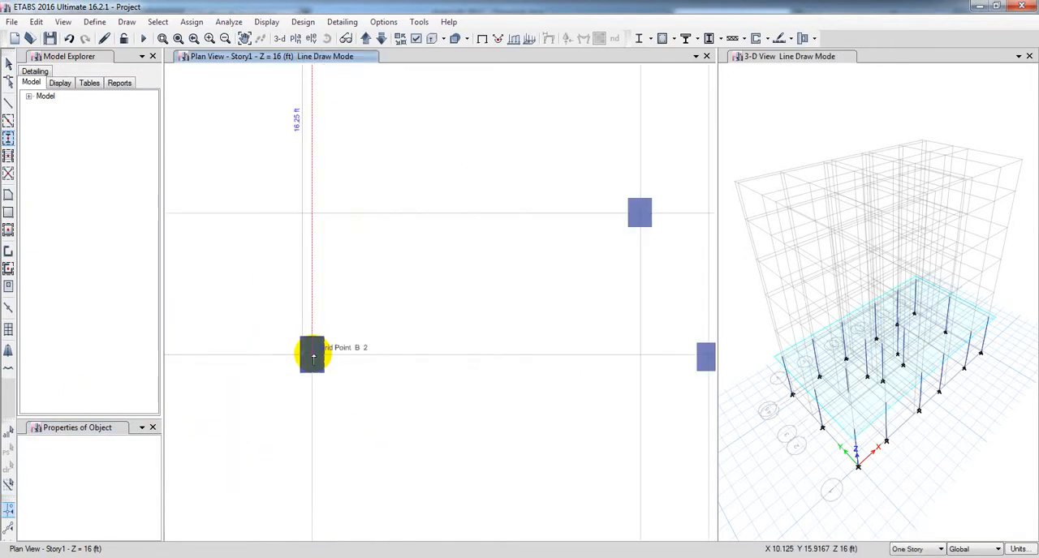
pyautogui.scroll(-5, 313, 357)
pyautogui.moveTo(365, 402); pyautogui.dragTo(348, 398, button='middle')
pyautogui.scroll(3, 457, 375)
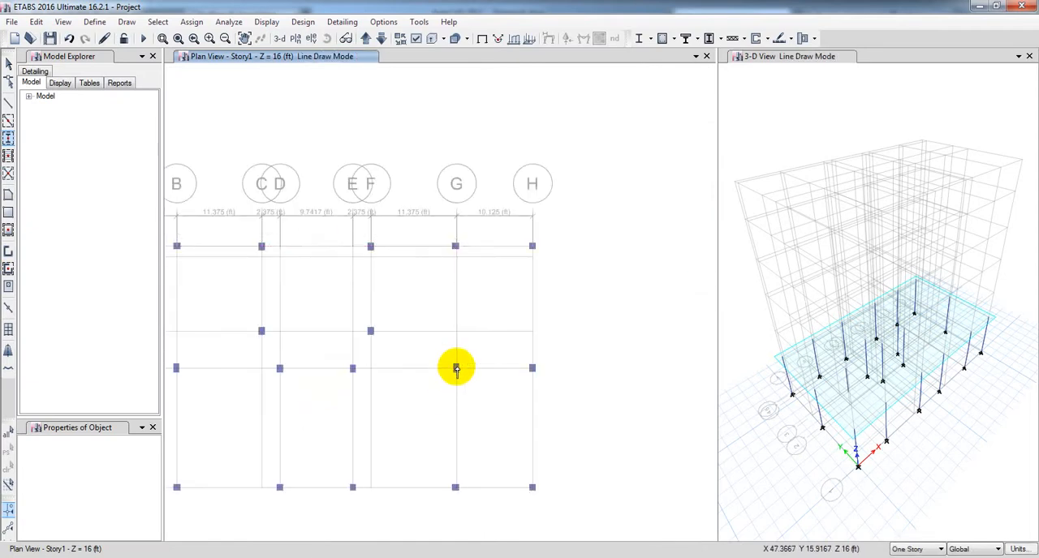
# Step: Move down to the GF plan and place the same B(10x15) columns at B-2 and G-2
pyautogui.scroll(-3, 457, 369)
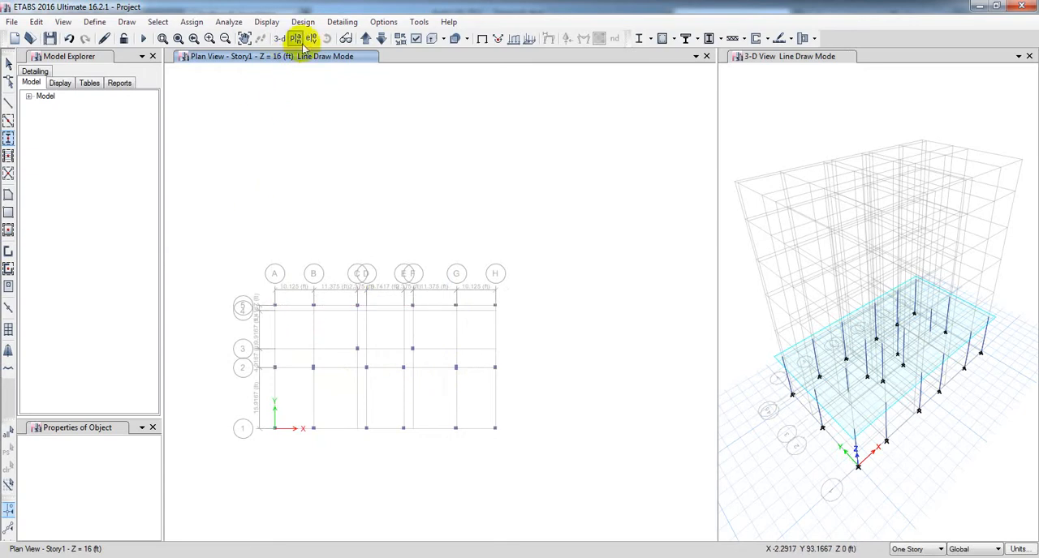
pyautogui.click(381, 38)
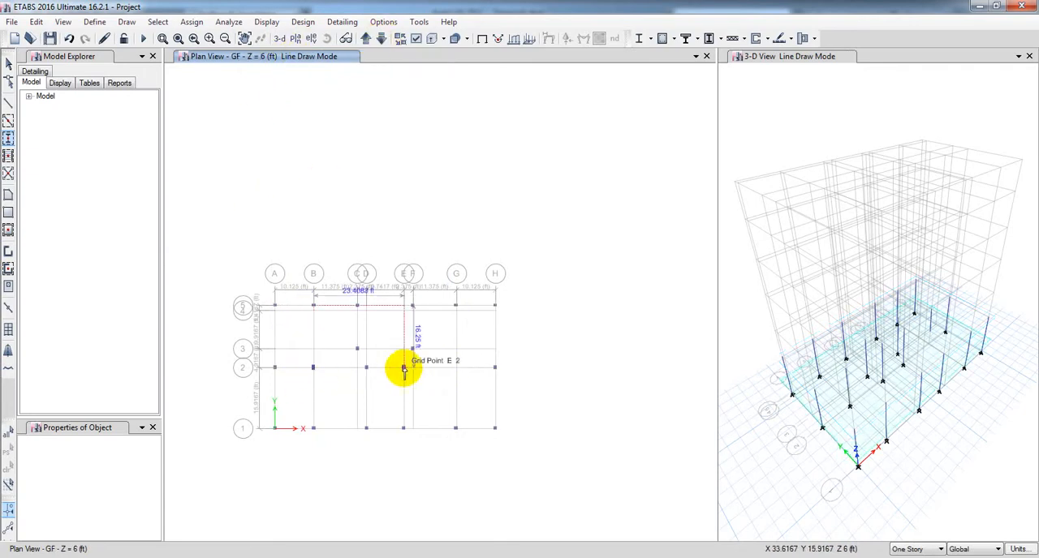
pyautogui.click(457, 368)
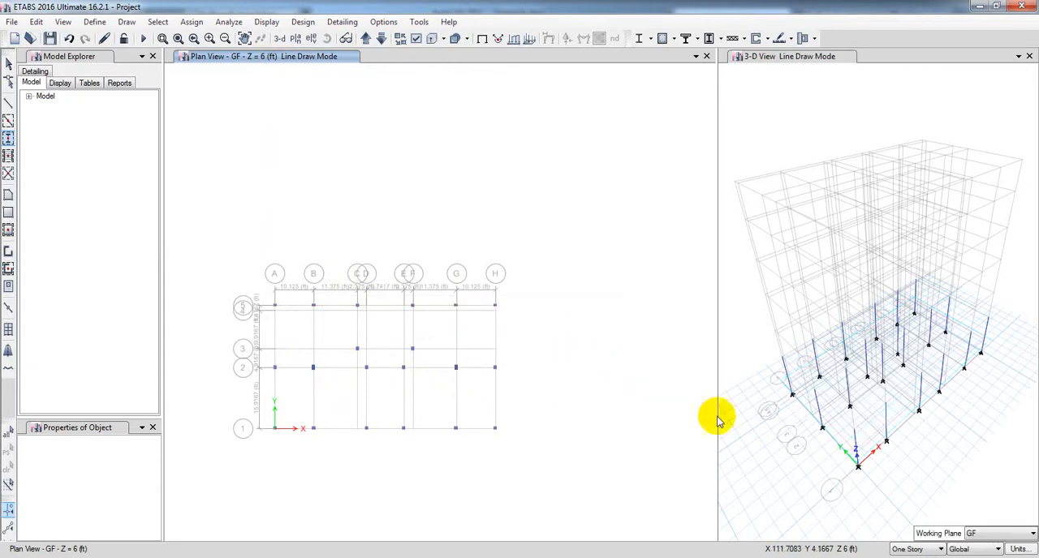
# Step: Finish column drawing and widen the 3-D view beside the plan view
pyautogui.click(776, 428)
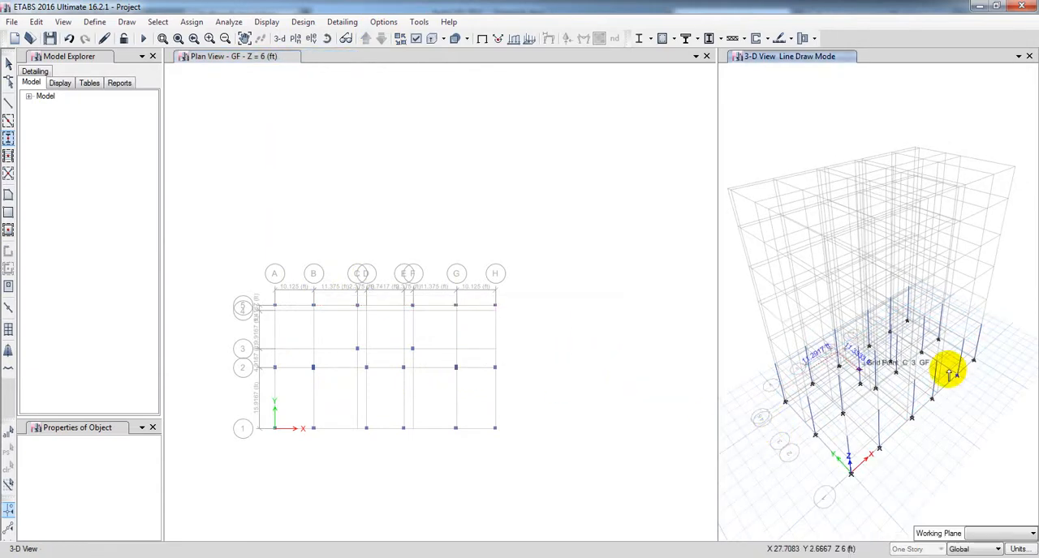
pyautogui.press('Escape')
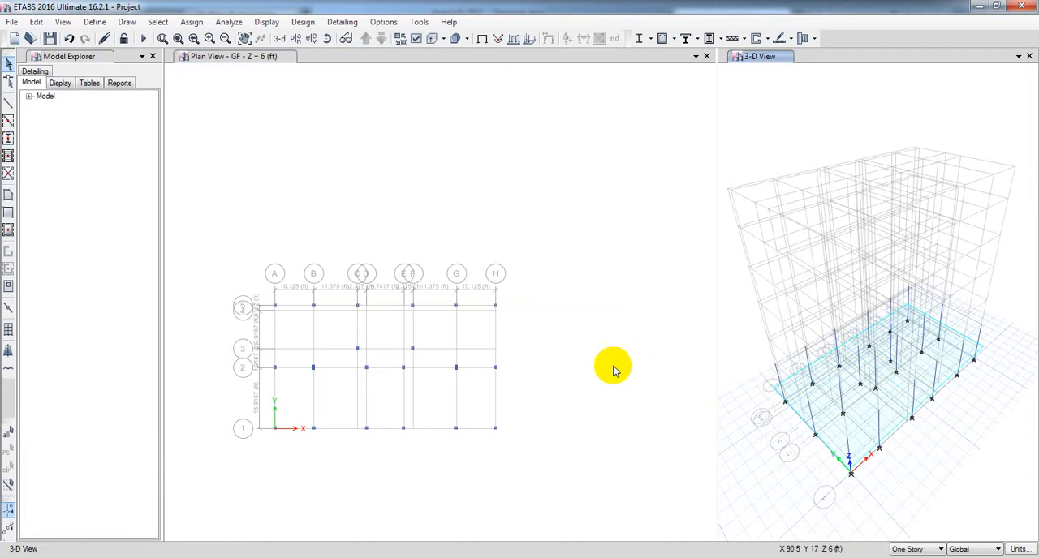
pyautogui.moveTo(719, 287); pyautogui.dragTo(536, 307)
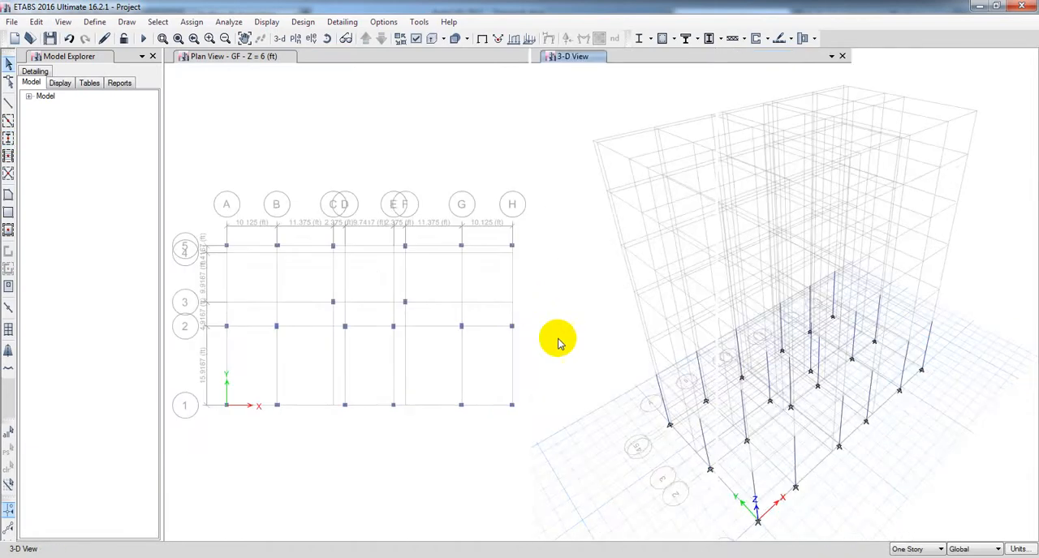
# Step: Turn on the extruded display in the 3-D view and examine the column shapes and their positions on the grid up close
pyautogui.moveTo(605, 425); pyautogui.dragTo(605, 346, button='middle')
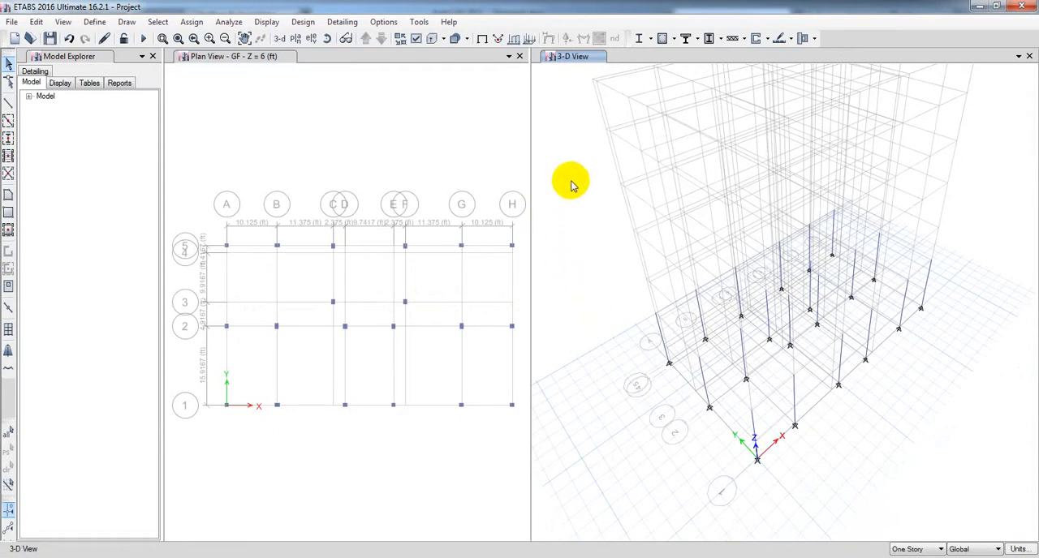
pyautogui.click(436, 40)
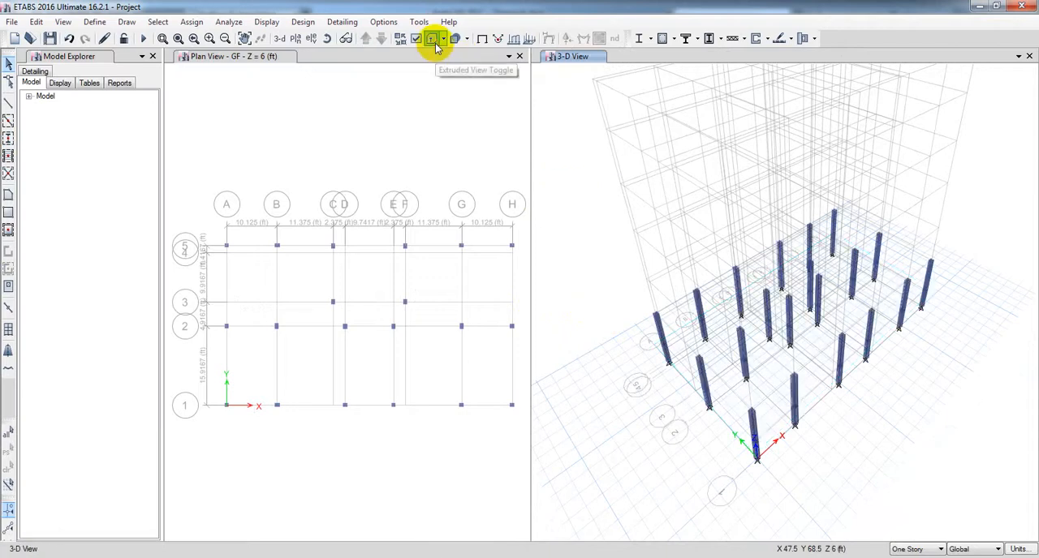
pyautogui.scroll(6, 814, 284)
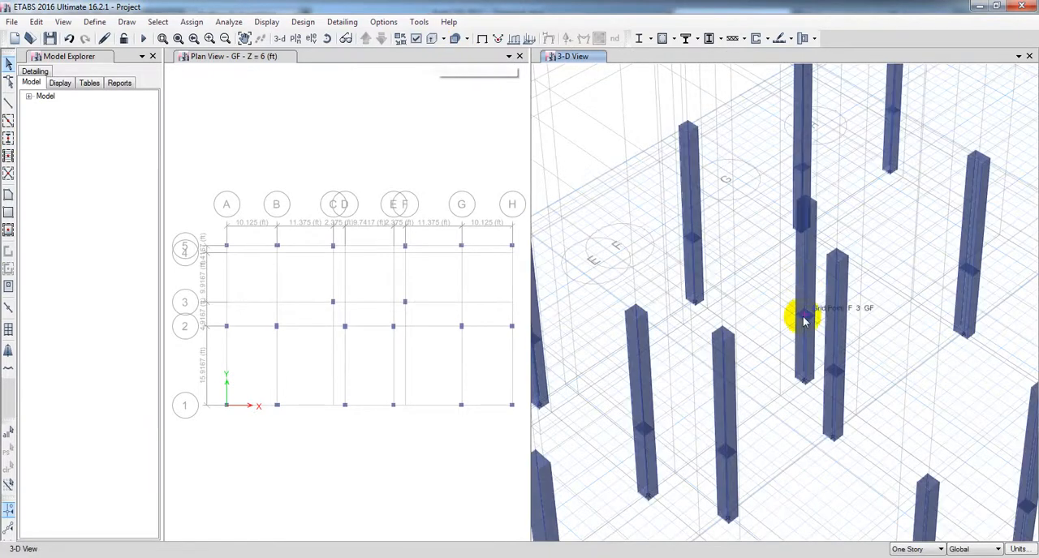
pyautogui.moveTo(768, 426); pyautogui.dragTo(815, 294, button='middle')
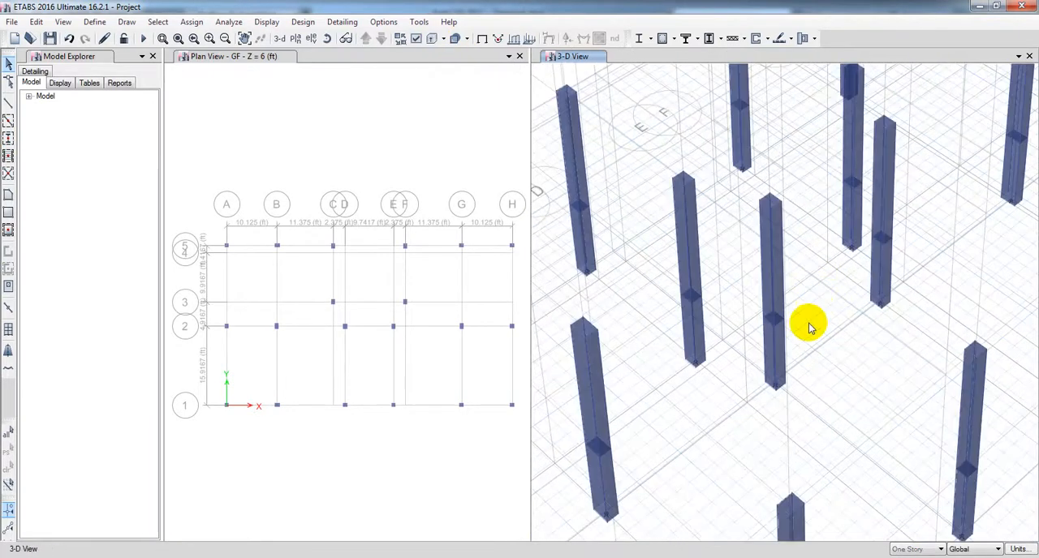
pyautogui.moveTo(709, 433); pyautogui.dragTo(776, 369, button='middle')
pyautogui.moveTo(623, 426); pyautogui.dragTo(682, 364, button='middle')
pyautogui.scroll(3, 888, 423)
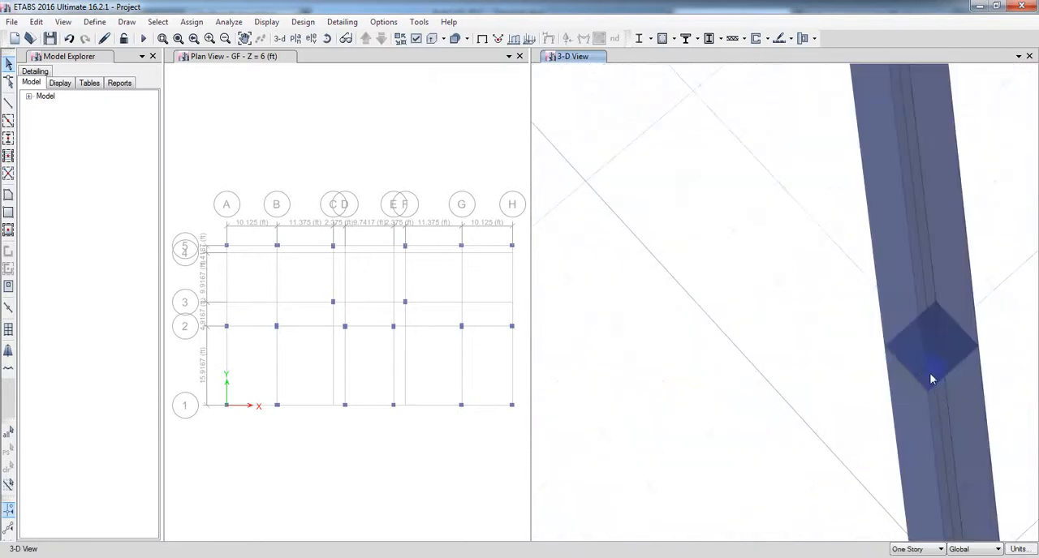
pyautogui.scroll(-2, 791, 401)
pyautogui.scroll(-2, 770, 399)
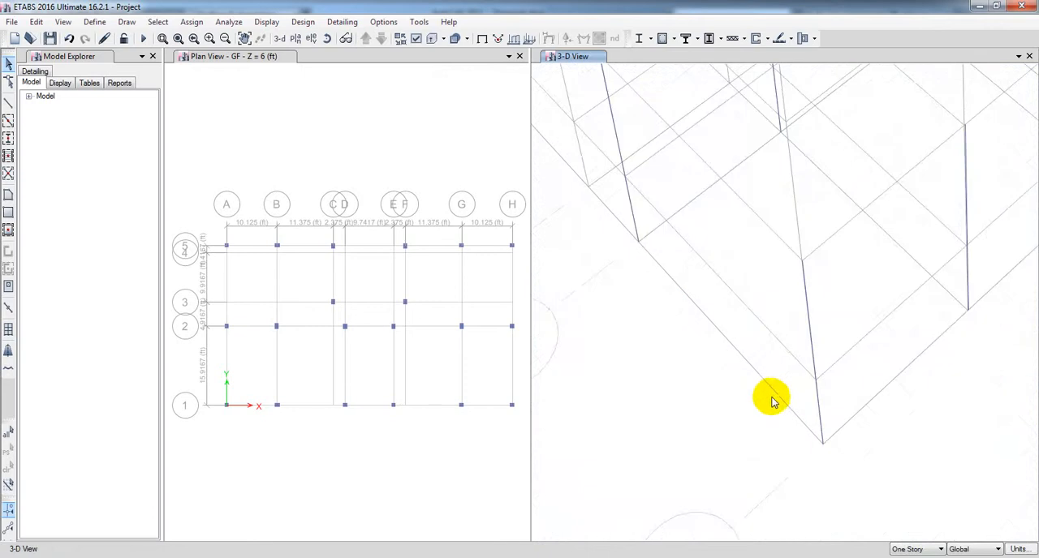
# Step: Orbit the 3-D model and examine the extruded columns near the origin, including how they continue through the GF level
pyautogui.moveTo(942, 395); pyautogui.dragTo(768, 371, button='middle')
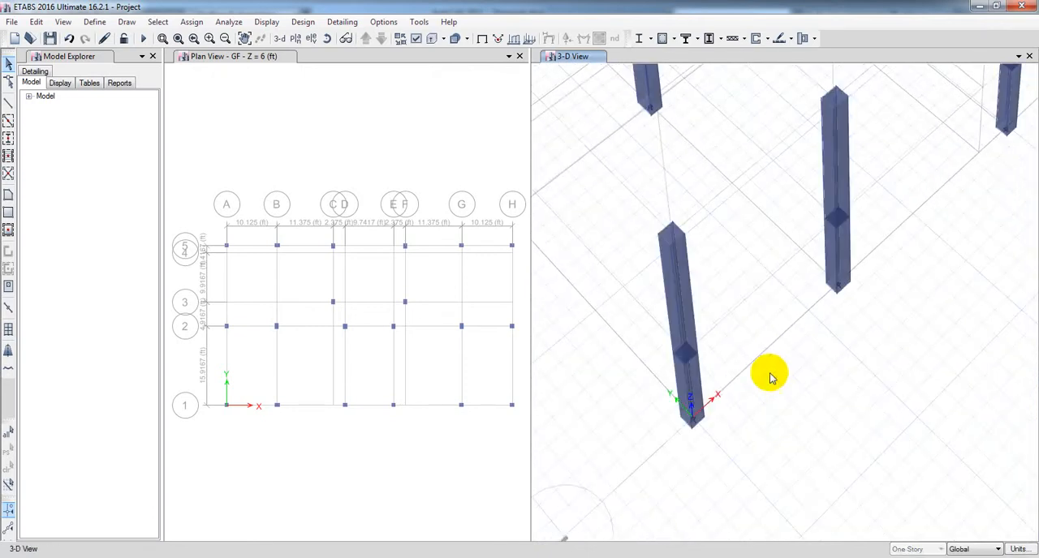
pyautogui.click(327, 38)
pyautogui.moveTo(755, 413); pyautogui.dragTo(665, 300)
pyautogui.click(326, 39)
pyautogui.scroll(6, 683, 313)
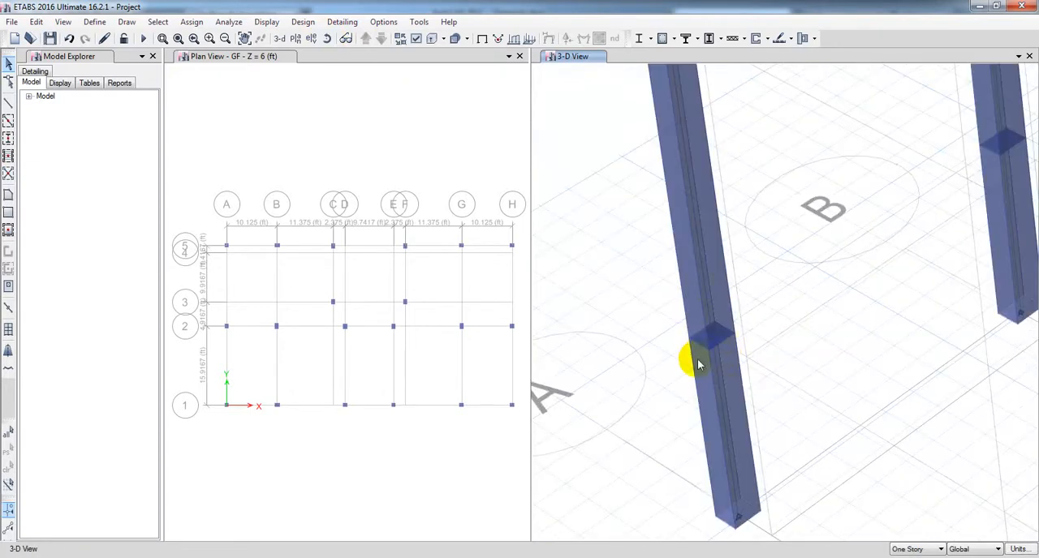
pyautogui.scroll(-5, 649, 339)
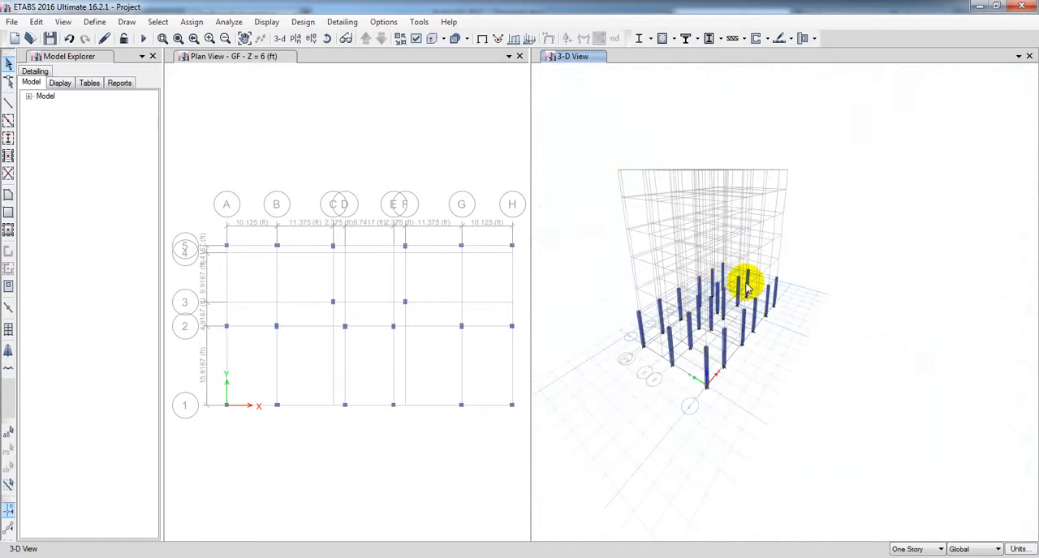
pyautogui.moveTo(690, 413); pyautogui.dragTo(695, 436, button='middle')
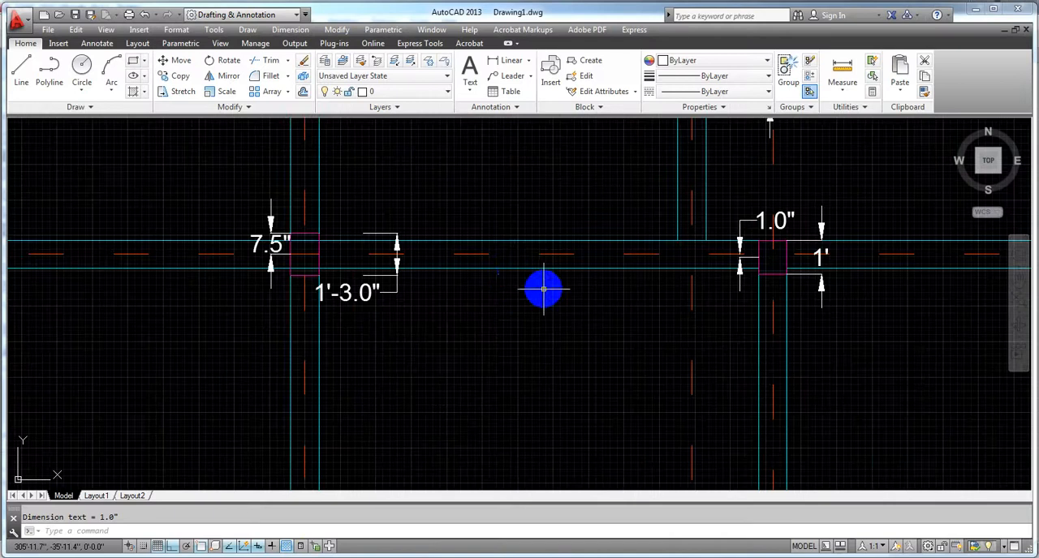
# Step: Switch to AutoCAD and examine the whole structural plan beside the architectural plan and the gradient-filled slab outline
pyautogui.scroll(-5, 543, 289)
pyautogui.moveTo(544, 292); pyautogui.dragTo(371, 294, button='middle')
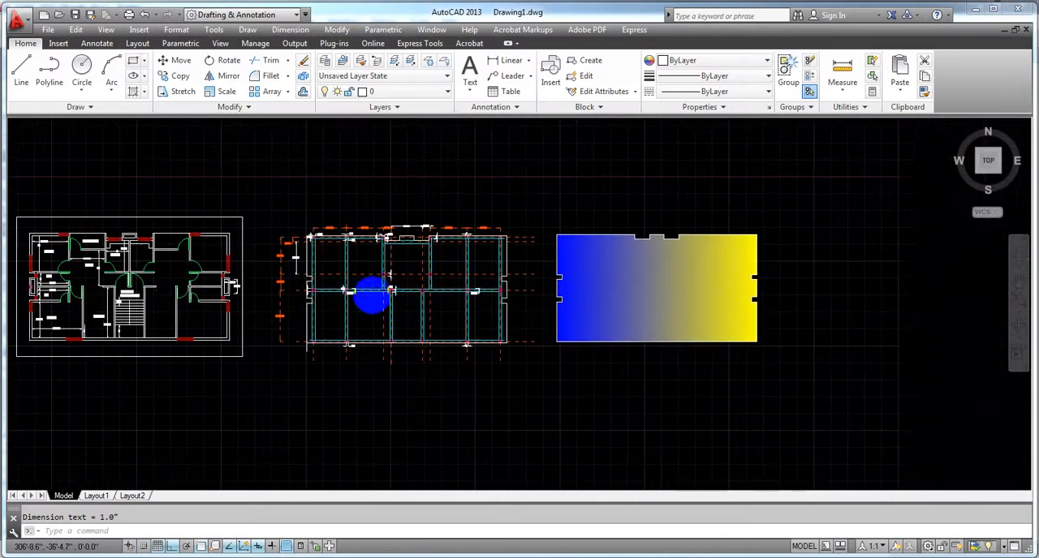
pyautogui.scroll(2, 646, 264)
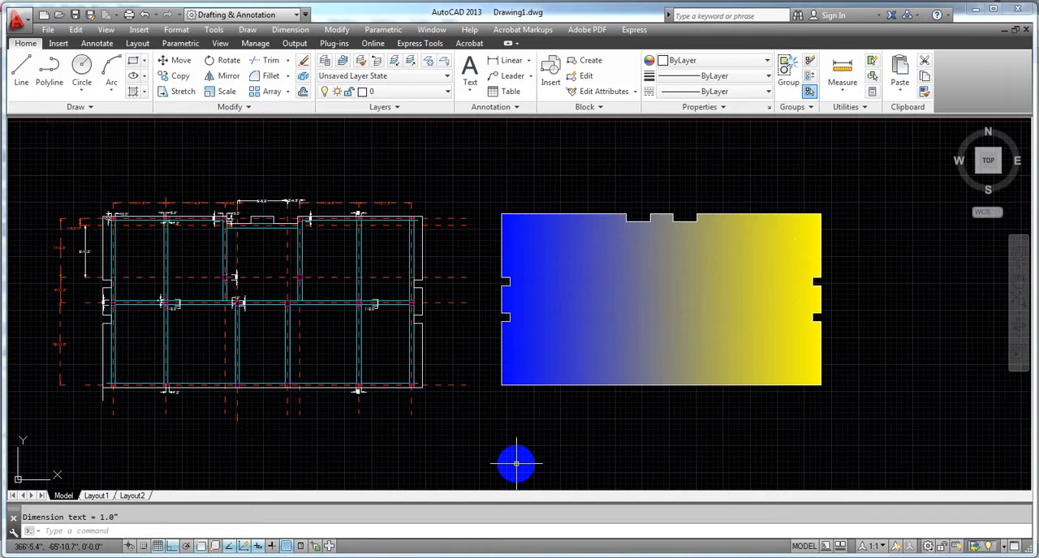
pyautogui.scroll(-2, 490, 420)
pyautogui.moveTo(490, 419)
pyautogui.mouseDown(button='middle')
pyautogui.moveTo(623, 353)
pyautogui.moveTo(624, 384)
pyautogui.mouseUp(button='middle')
pyautogui.scroll(2, 522, 413)
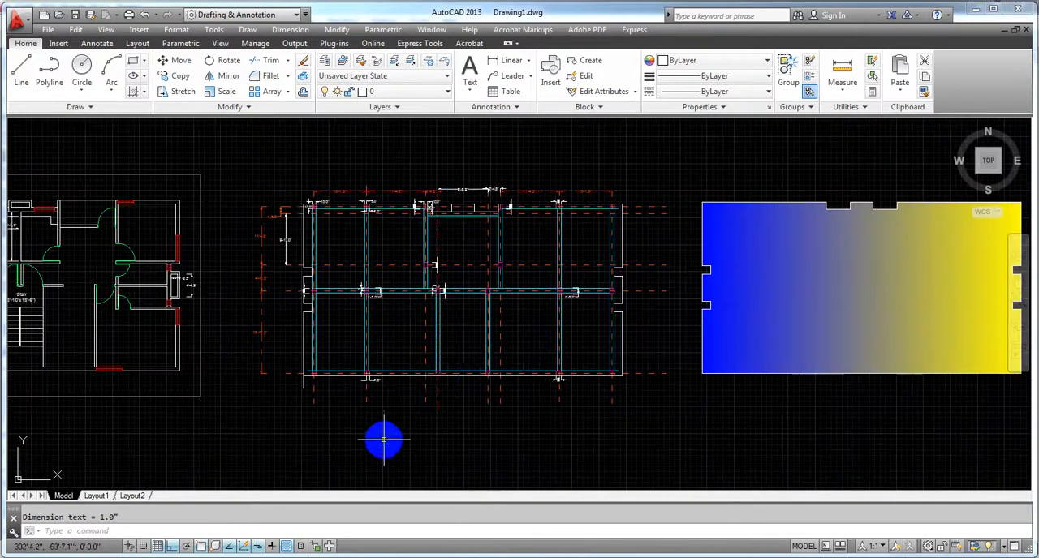